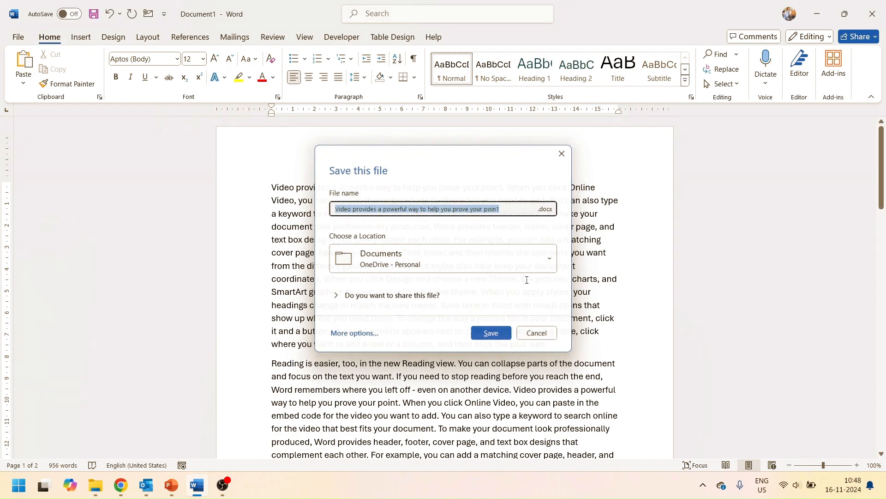
Dismiss the save dialog, view the list of recent documents available to open, and return to the document
{"action": "key", "text": "Escape"}
{"action": "key", "text": "ctrl+o"}
{"action": "key", "text": "Escape"}
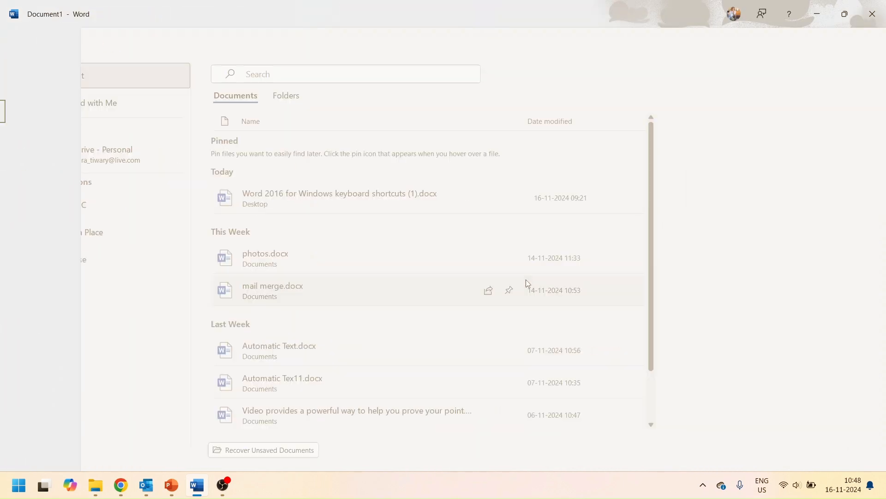
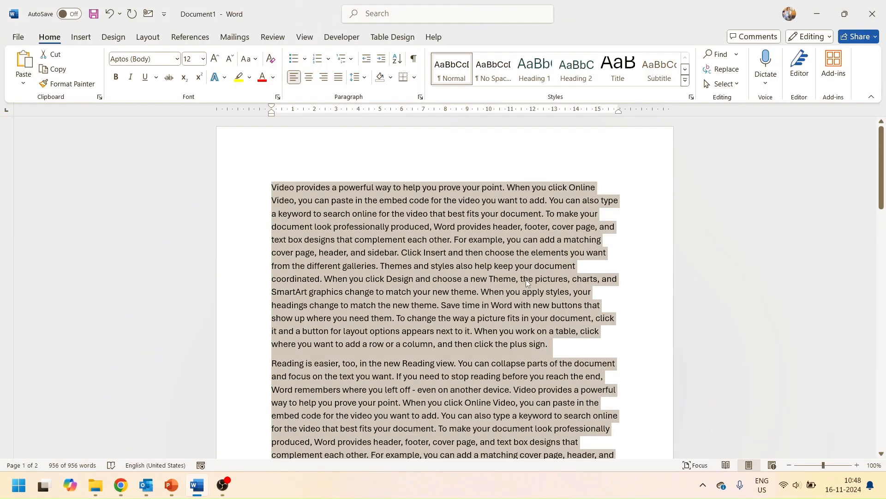
Look through the fully selected document text and clear the selection
{"action": "scroll", "coordinate": [526, 279], "scroll_direction": "down", "scroll_amount": 4}
{"action": "scroll", "coordinate": [525, 279], "scroll_direction": "up", "scroll_amount": 4}
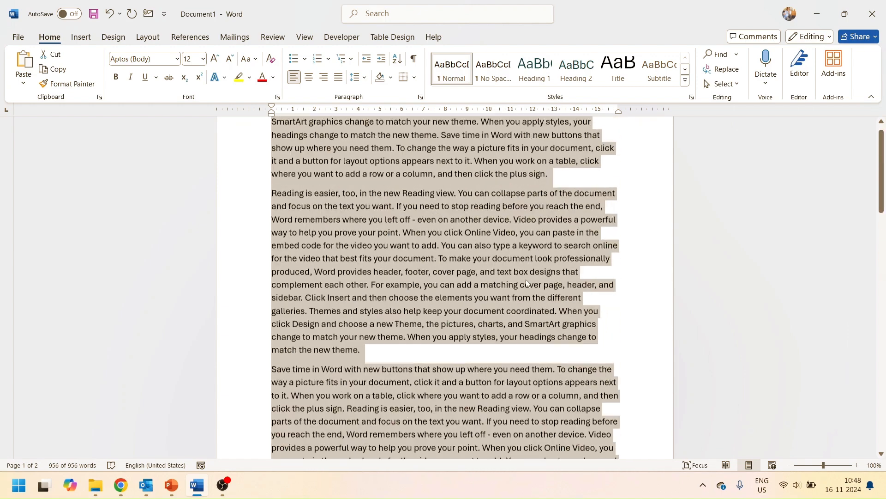
{"action": "left_click", "coordinate": [526, 280]}
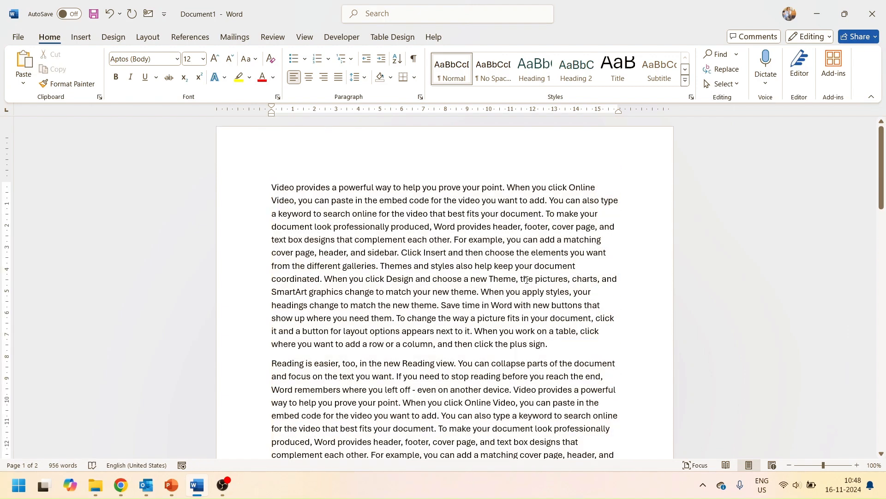
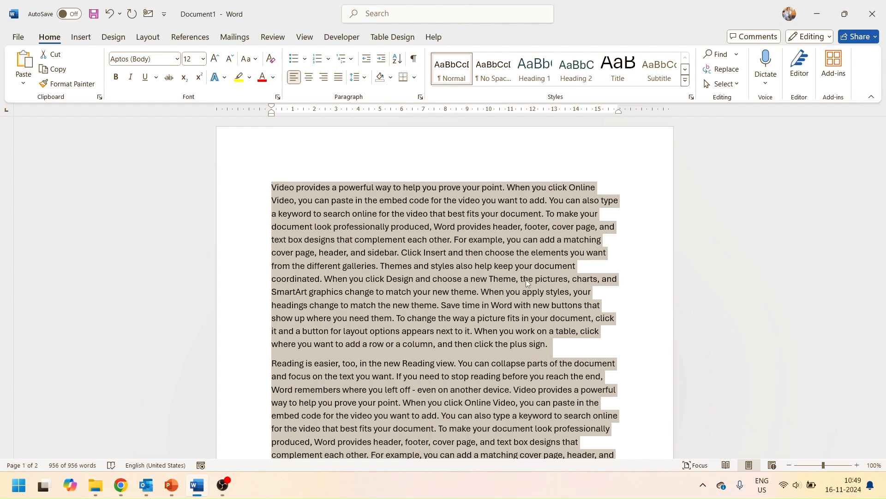
Turn on clipboard history, clear all its items, and close it, leaving the document text deselected
{"action": "key", "text": "super+v"}
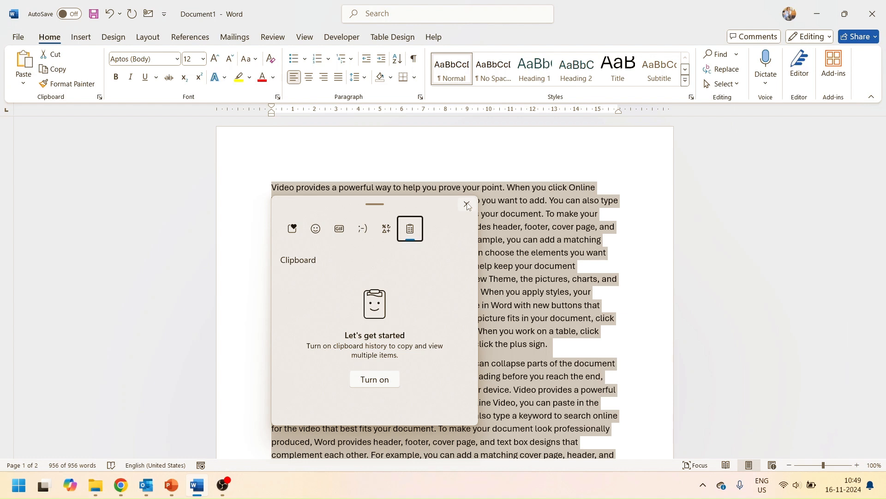
{"action": "left_click", "coordinate": [375, 379]}
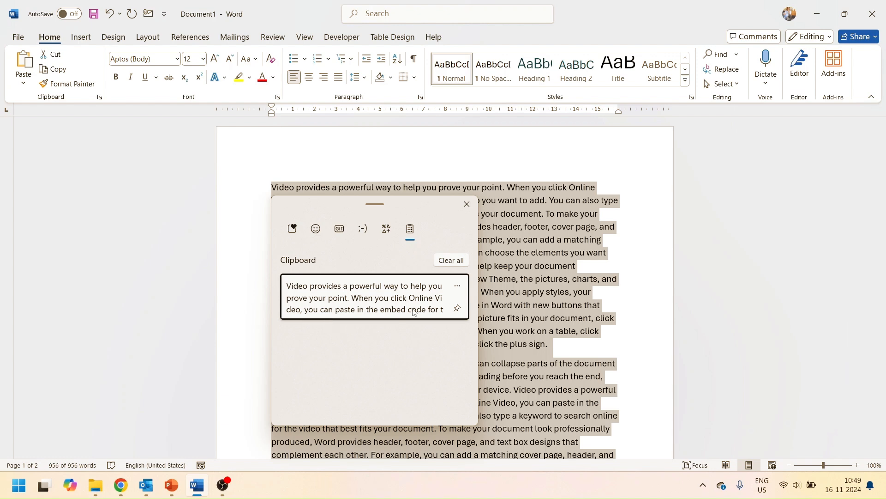
{"action": "left_click", "coordinate": [451, 260]}
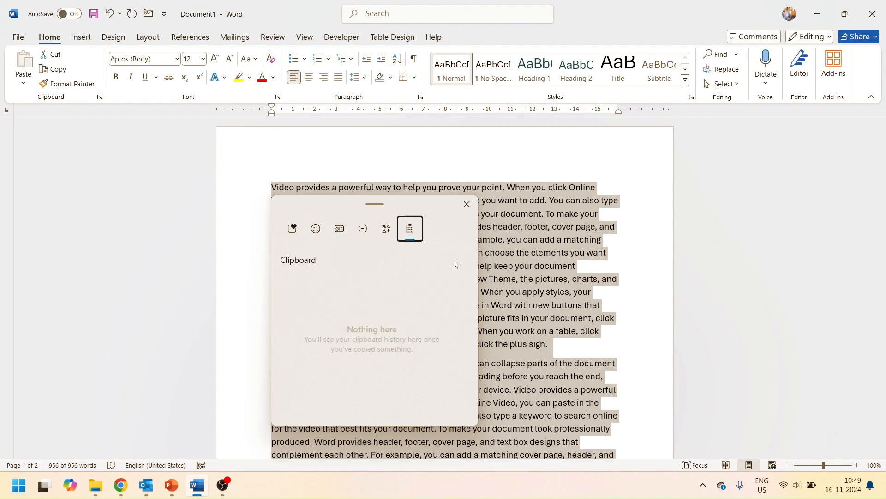
{"action": "left_click", "coordinate": [467, 204]}
{"action": "left_click", "coordinate": [567, 278]}
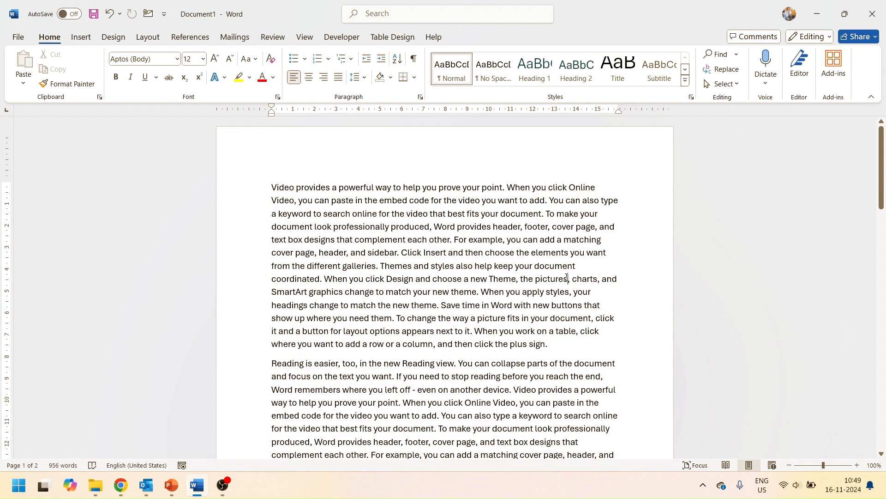
Start closing the unsaved document and cancel the request to save changes
{"action": "key", "text": "alt+F4"}
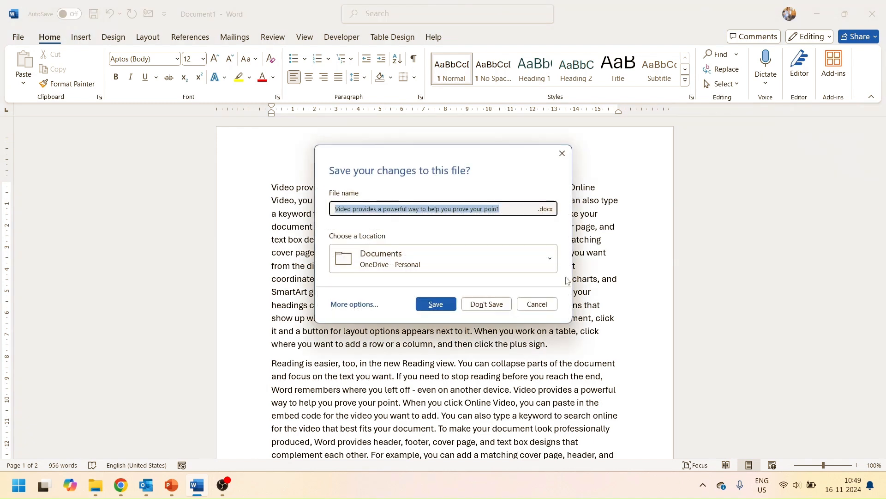
{"action": "key", "text": "Escape"}
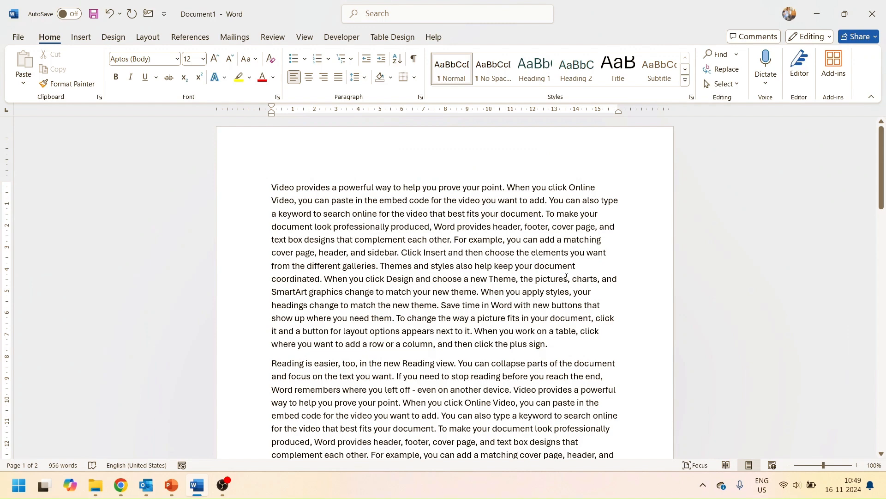
Switch to the PowerPoint slide Word Shortcut Keys to consult the general shortcuts, and return to the Word document
{"action": "key", "text": "alt+Tab"}
{"action": "key", "text": "alt+Tab"}
{"action": "key", "text": "Tab"}
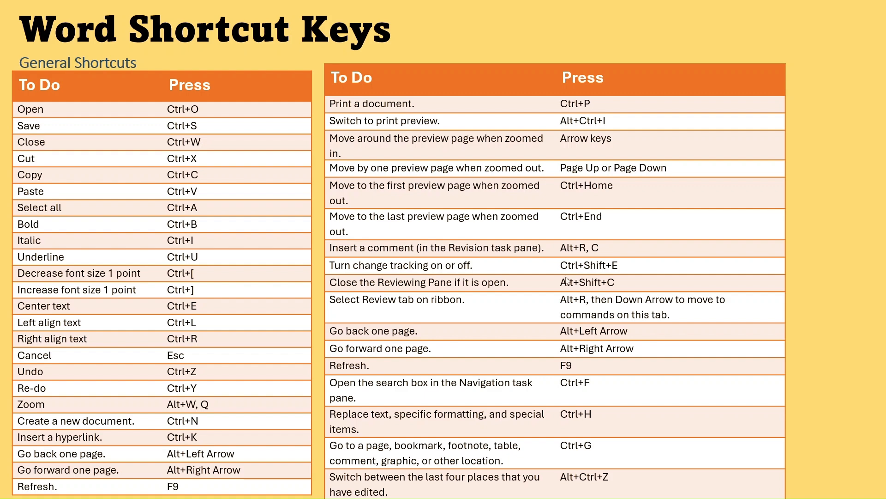
{"action": "key", "text": "alt+Tab"}
{"action": "key", "text": "alt+Tab"}
{"action": "key", "text": "alt+Tab"}
{"action": "key", "text": "alt+Tab"}
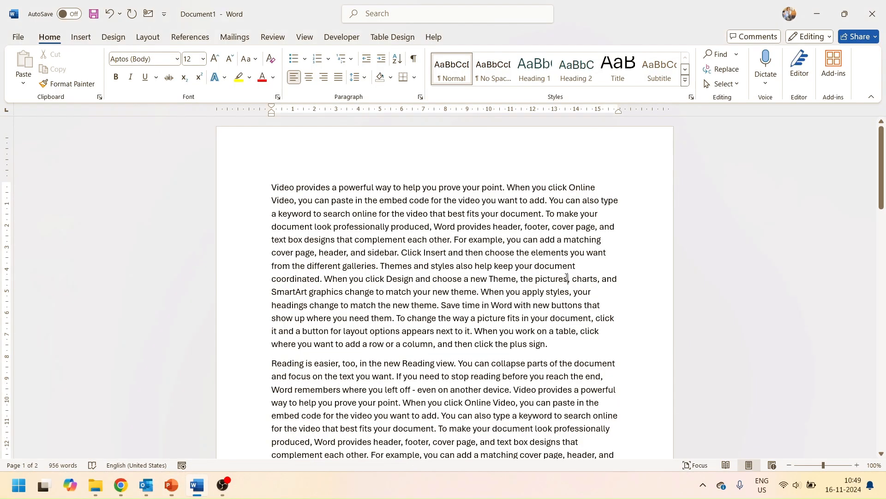
Select the entire first line of the document's first paragraph
{"action": "left_click", "coordinate": [567, 278]}
{"action": "key", "text": "Up"}
{"action": "key", "text": "shift+Home"}
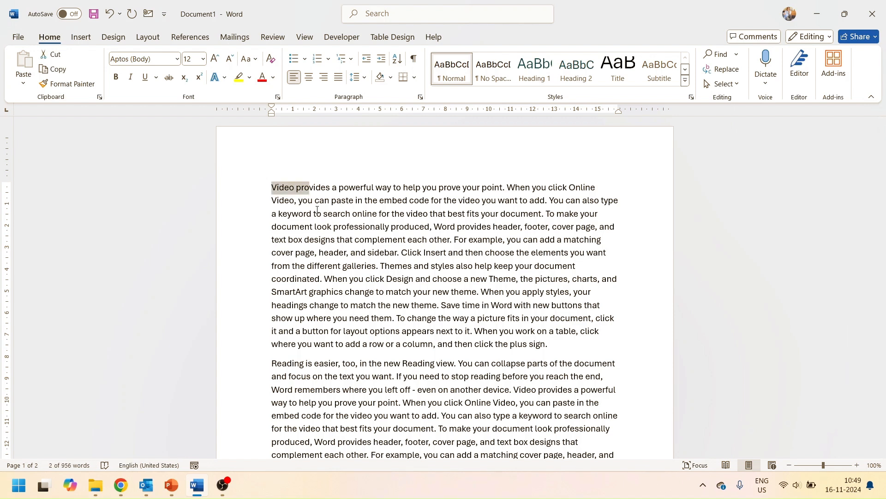
{"action": "key", "text": "Left"}
{"action": "key", "text": "shift+End"}
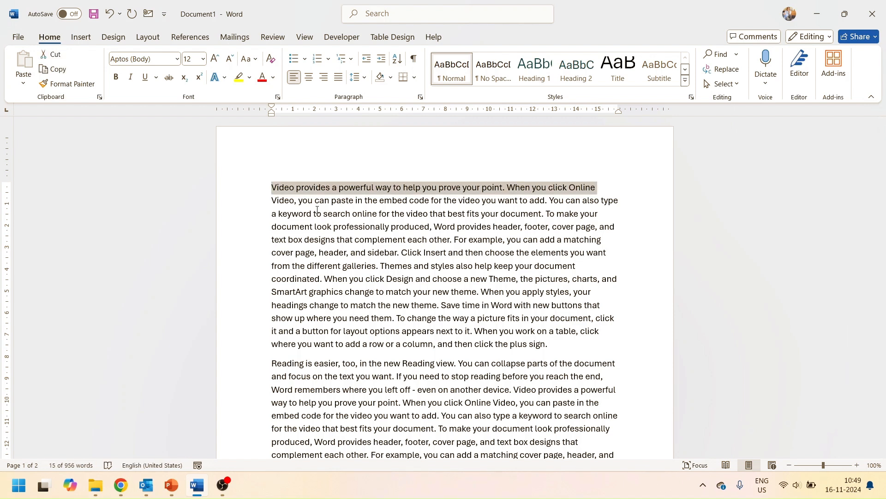
Extend the selection line by line through the end of the first paragraph
{"action": "key", "text": "shift+Down"}
{"action": "key", "text": "shift+Down"}
{"action": "key", "text": "shift+Down"}
{"action": "key", "text": "shift+Down"}
{"action": "key", "text": "shift+Down"}
{"action": "key", "text": "shift+Down"}
{"action": "key", "text": "shift+Down"}
{"action": "key", "text": "shift+Down"}
{"action": "key", "text": "shift+Down"}
{"action": "key", "text": "shift+Down"}
{"action": "key", "text": "shift+Down"}
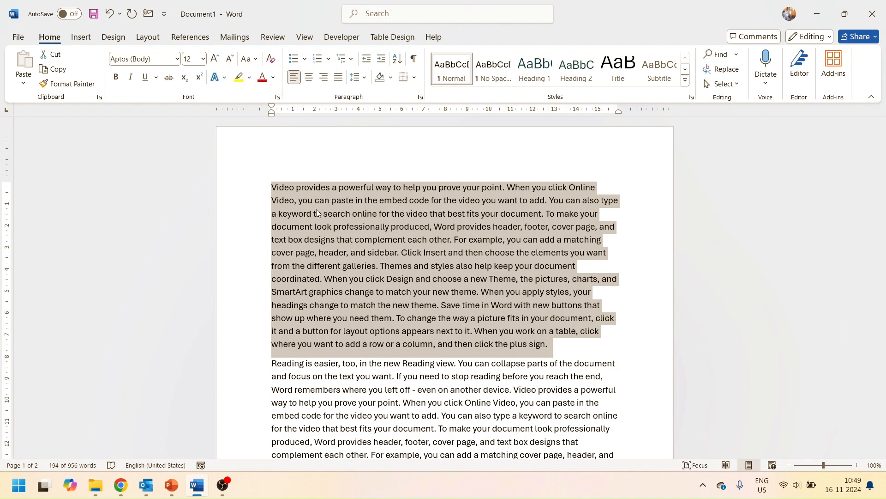
Increase the first paragraph's font size to 16 in one-point increments
{"action": "key", "text": "ctrl+bracketright"}
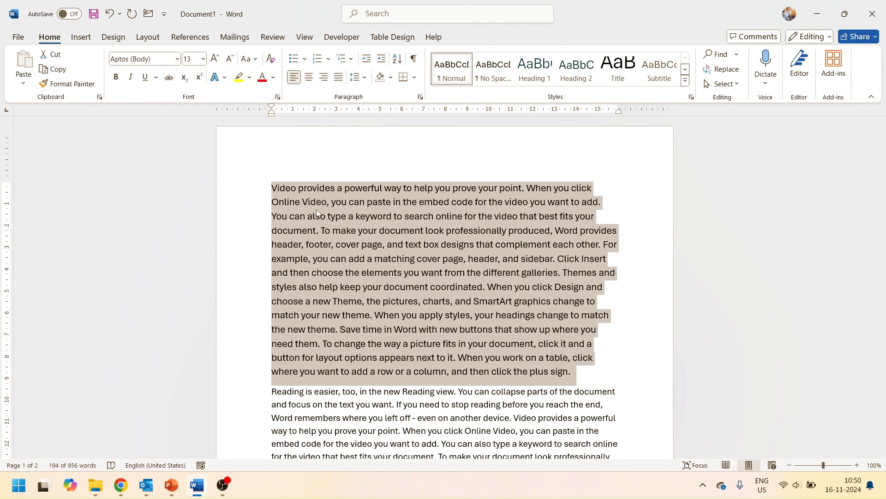
{"action": "key", "text": "ctrl+bracketright"}
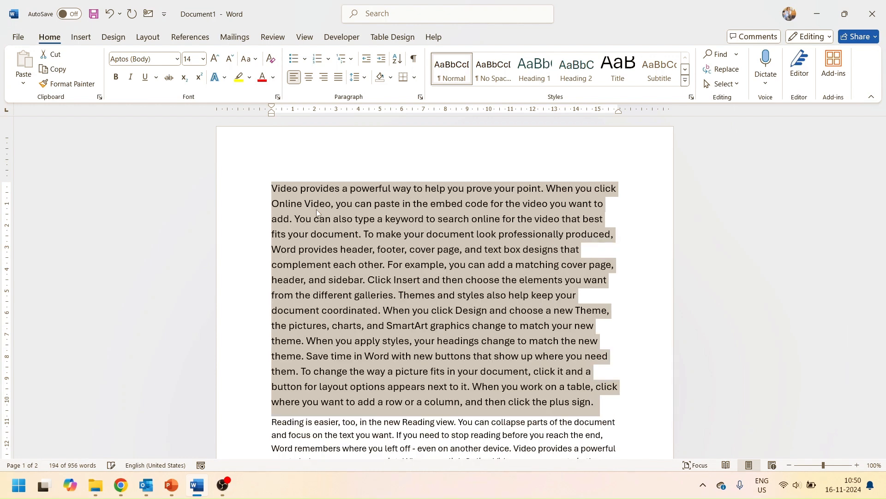
{"action": "key", "text": "ctrl+bracketright"}
{"action": "key", "text": "ctrl+bracketright"}
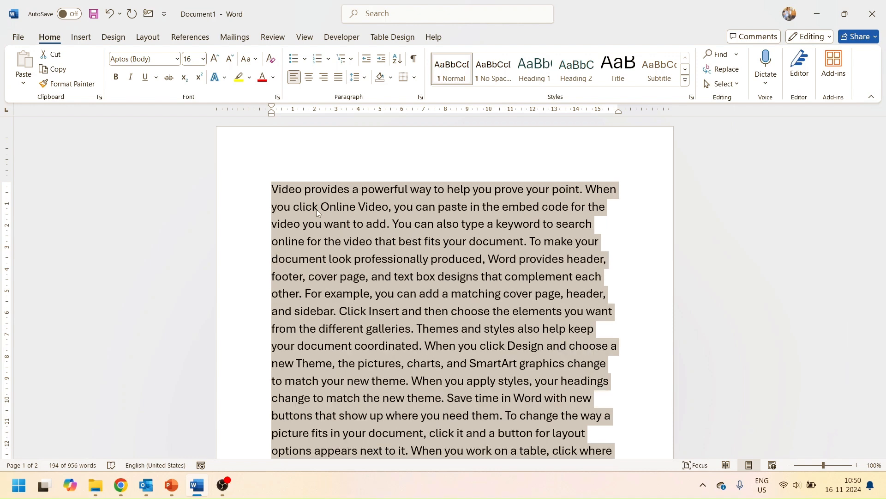
Decrease the first paragraph's font size to 11 in one-point increments, and raise it to 12
{"action": "key", "text": "ctrl+bracketleft"}
{"action": "key", "text": "ctrl+bracketleft"}
{"action": "key", "text": "ctrl+bracketleft"}
{"action": "key", "text": "ctrl+bracketleft"}
{"action": "key", "text": "ctrl+bracketleft"}
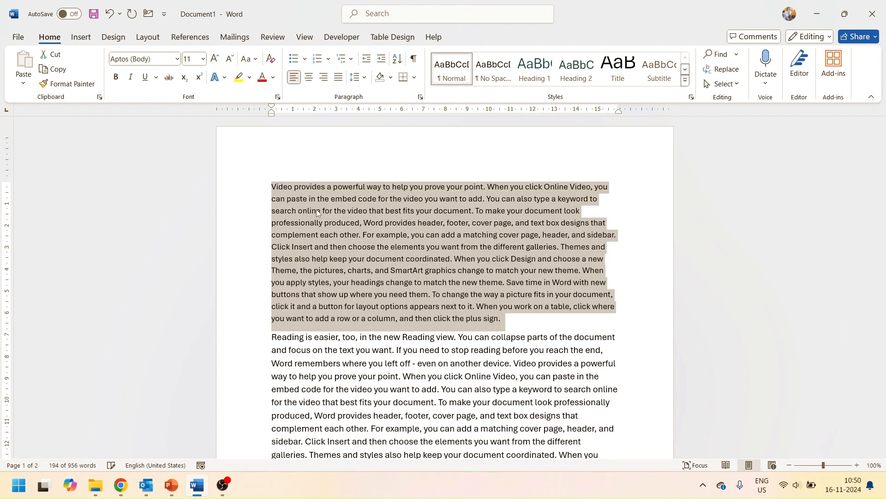
{"action": "key", "text": "ctrl+bracketright"}
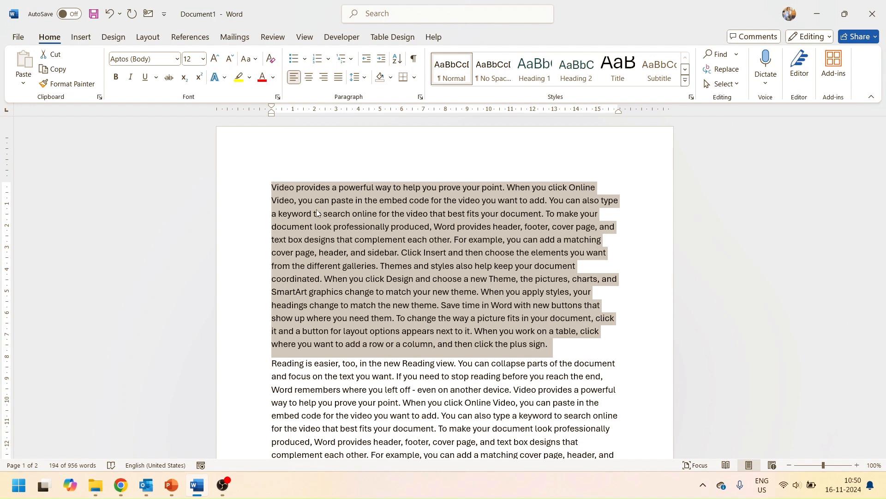
Enlarge the first paragraph's font through three preset sizes, and shrink it back to 12
{"action": "key", "text": "ctrl+shift+period"}
{"action": "key", "text": "ctrl+shift+period"}
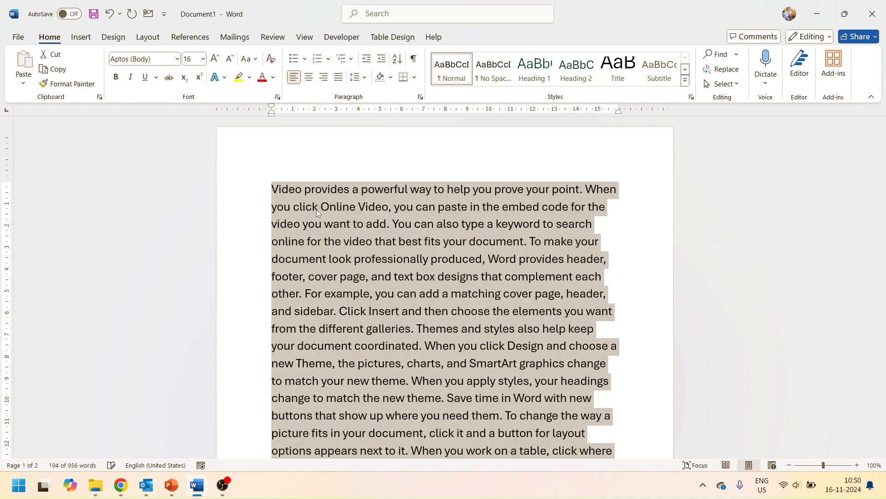
{"action": "key", "text": "ctrl+shift+period"}
{"action": "key", "text": "ctrl+shift+comma"}
{"action": "key", "text": "ctrl+shift+comma"}
{"action": "key", "text": "ctrl+shift+comma"}
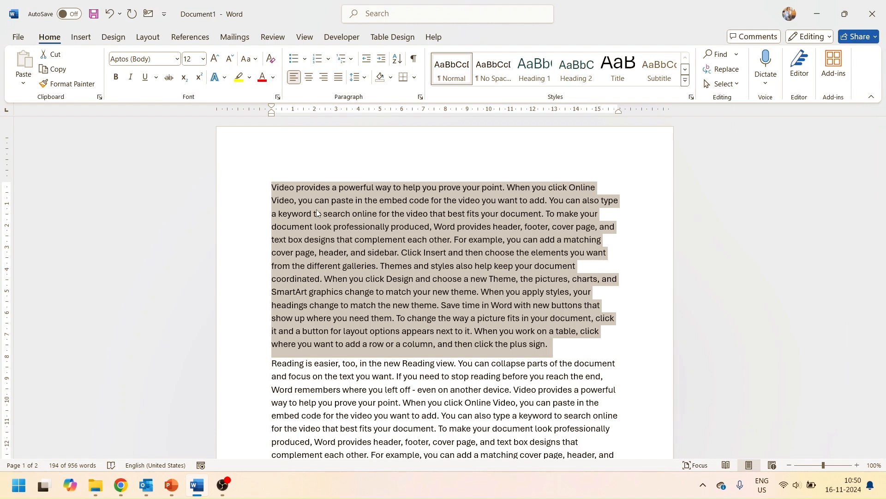
Raise the first paragraph's font size by two single-point increments and return it to 12, twice in a row
{"action": "key", "text": "ctrl+bracketright"}
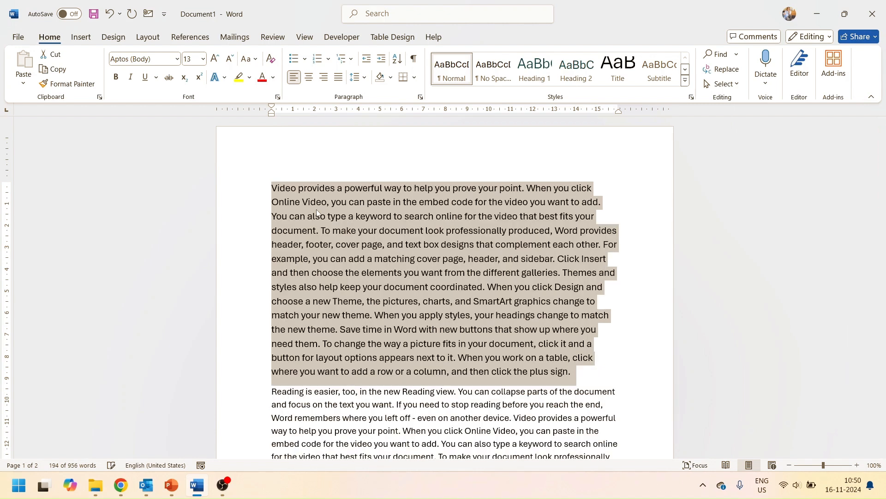
{"action": "key", "text": "ctrl+bracketright"}
{"action": "key", "text": "ctrl+bracketleft"}
{"action": "key", "text": "ctrl+bracketleft"}
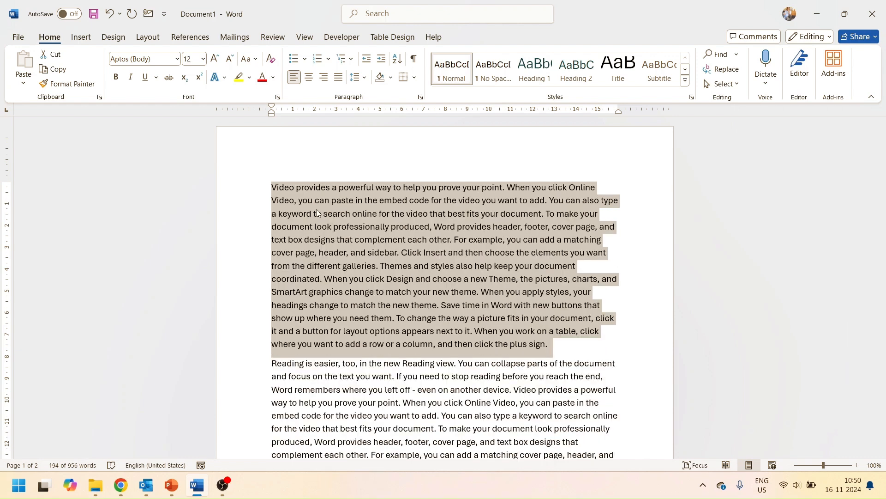
{"action": "key", "text": "ctrl+bracketright"}
{"action": "key", "text": "ctrl+bracketright"}
{"action": "key", "text": "ctrl+bracketleft"}
{"action": "key", "text": "ctrl+bracketleft"}
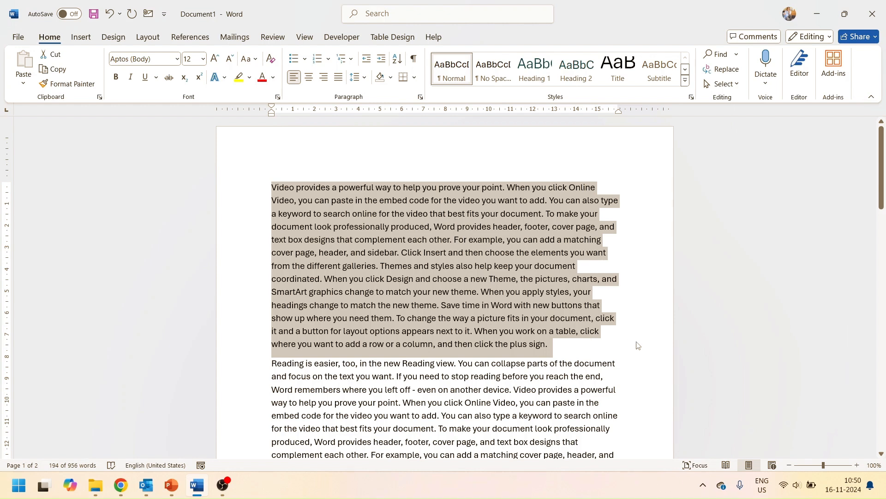
Try right, left, and centered alignment on the first paragraph, ending with justified alignment
{"action": "key", "text": "ctrl+r"}
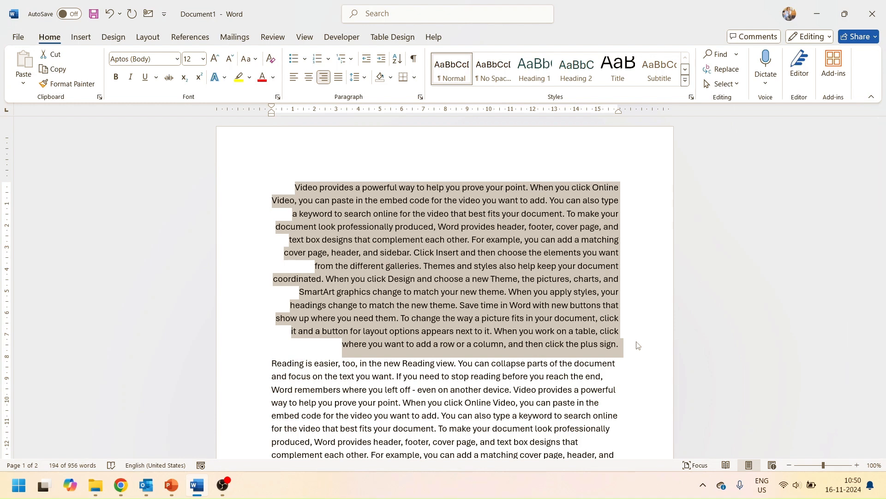
{"action": "key", "text": "ctrl+l"}
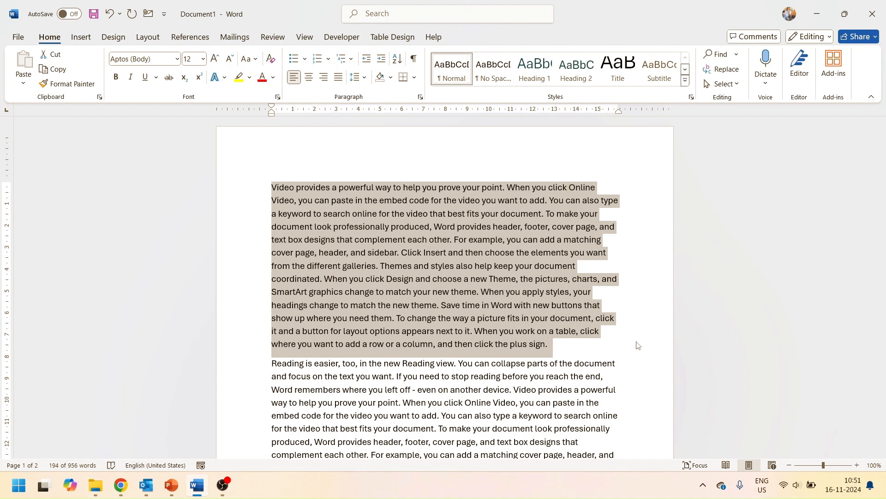
{"action": "key", "text": "ctrl+j"}
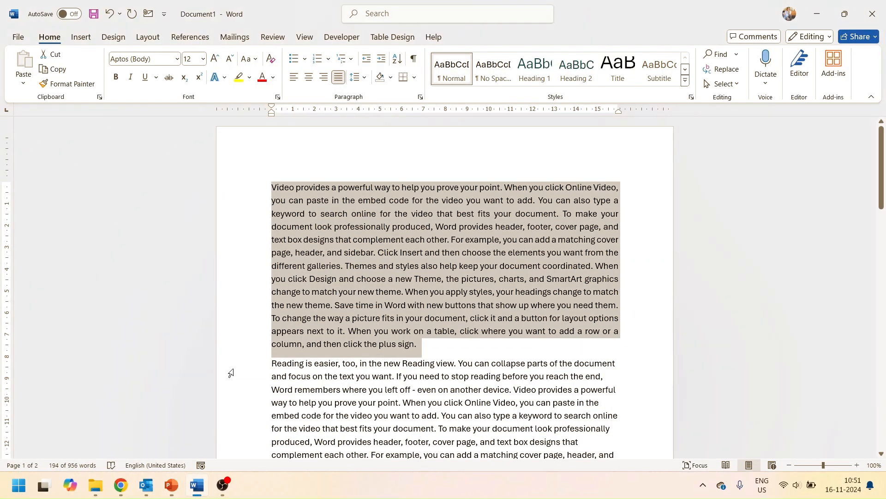
{"action": "key", "text": "ctrl+e"}
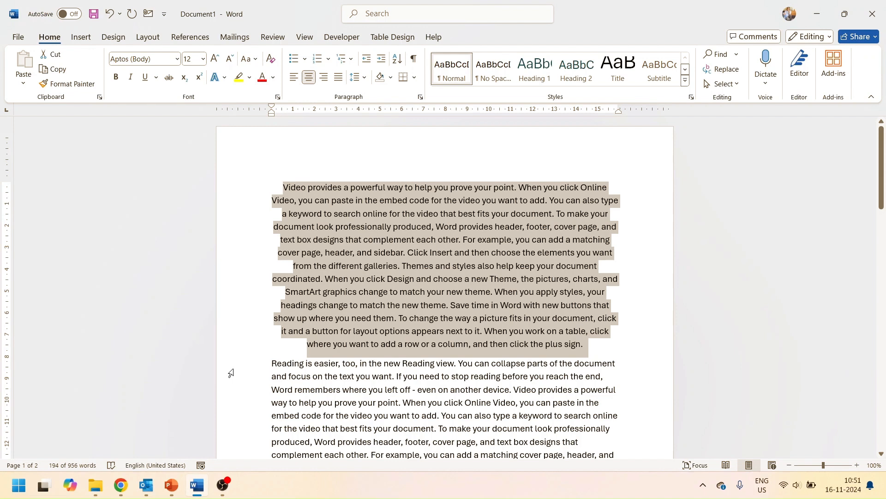
{"action": "key", "text": "ctrl+l"}
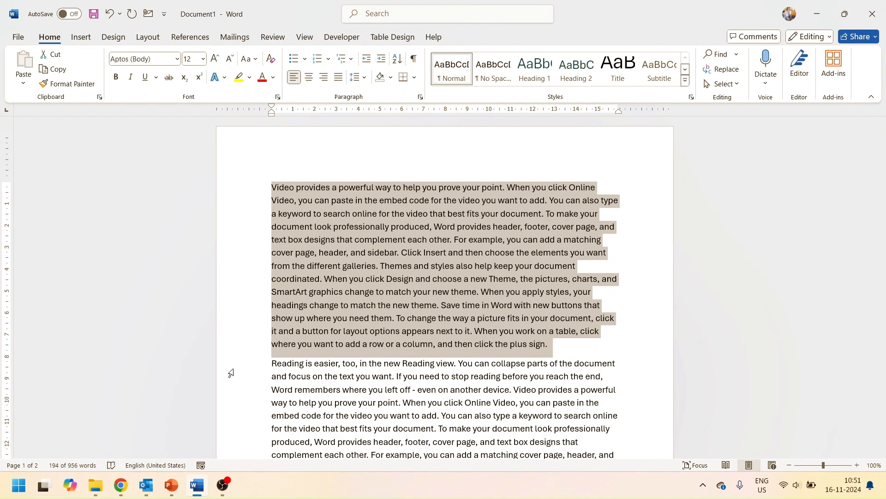
{"action": "key", "text": "ctrl+j"}
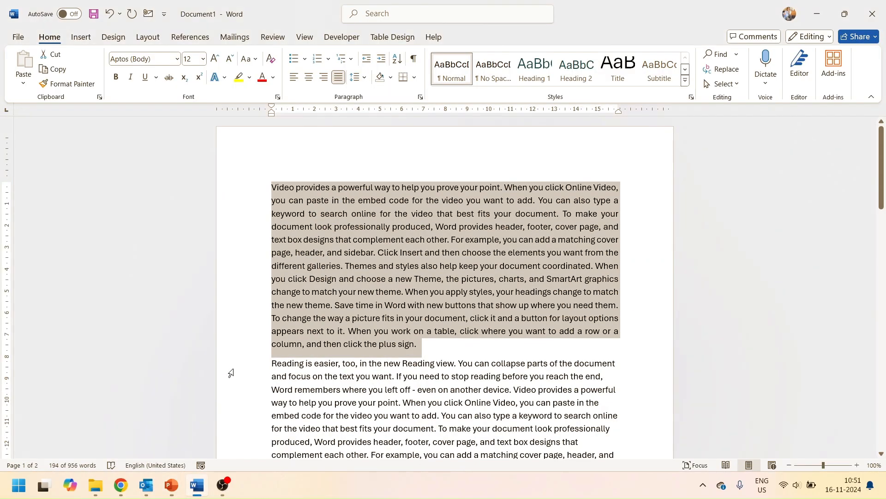
Cut the selected first paragraph and undo the cut, twice in a row
{"action": "key", "text": "ctrl+x"}
{"action": "key", "text": "ctrl+z"}
{"action": "key", "text": "ctrl+x"}
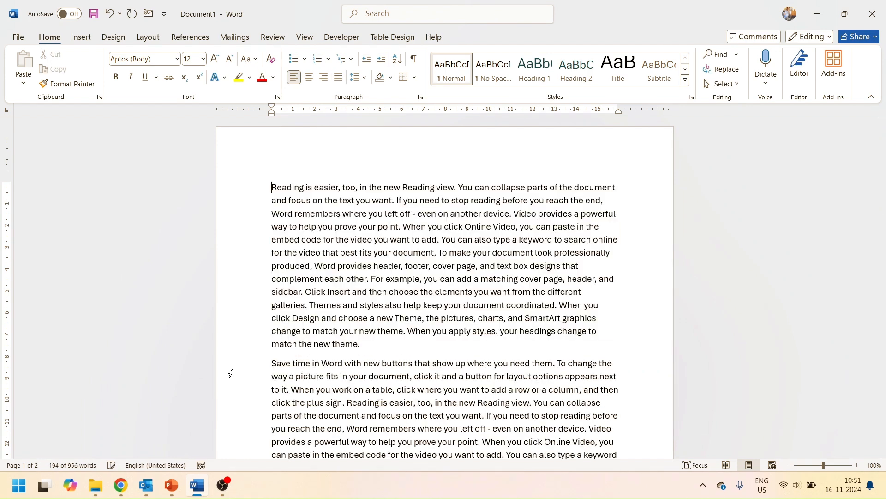
{"action": "key", "text": "ctrl+z"}
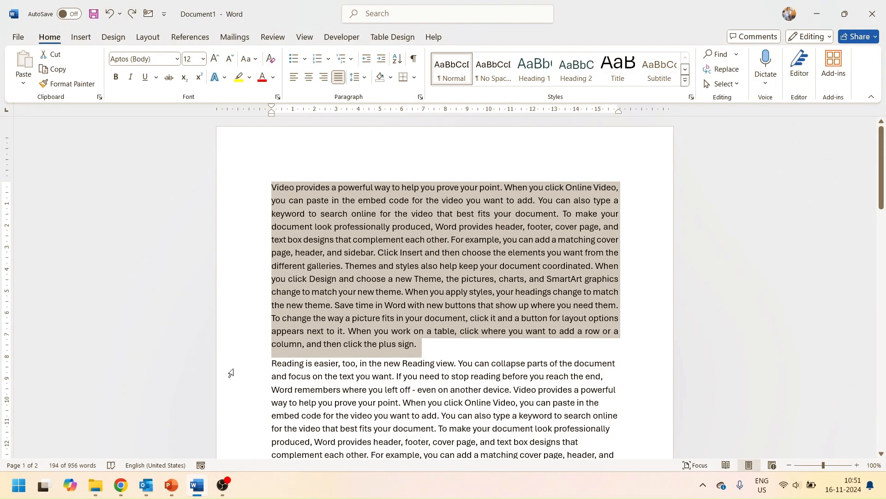
Zoom out so that one whole page of the document fits in the view
{"action": "key", "text": "alt"}
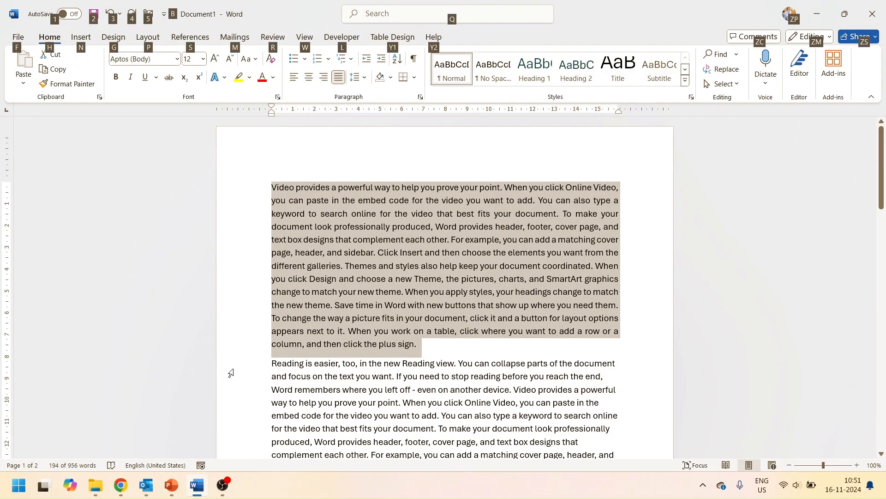
{"action": "key", "text": "w"}
{"action": "key", "text": "1"}
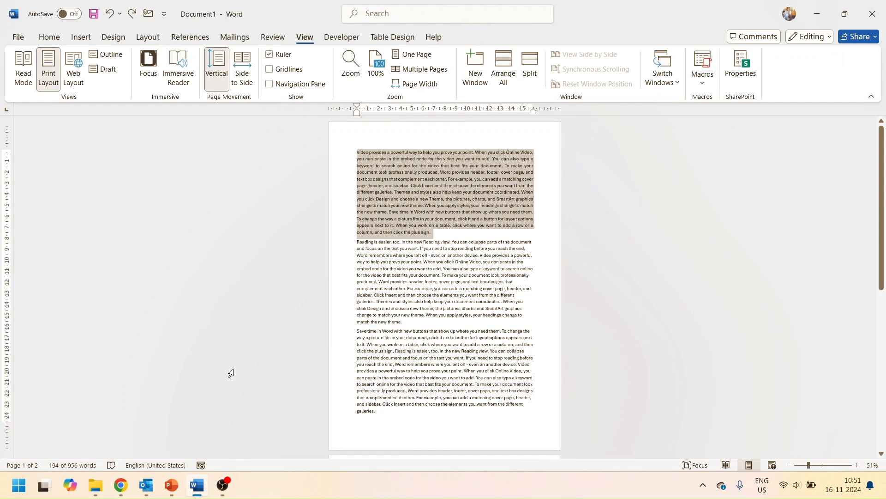
Indent the selected first paragraph, delete its text, and remove the indent left on the empty line
{"action": "key", "text": "Tab"}
{"action": "key", "text": "Tab"}
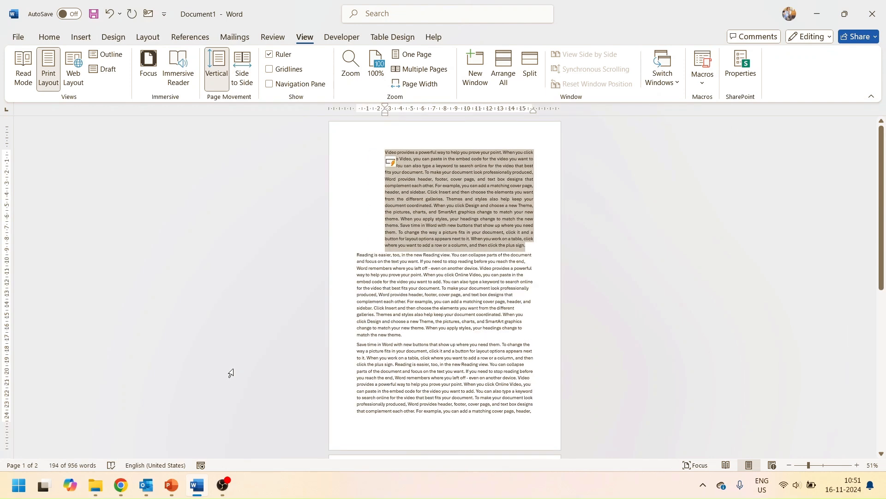
{"action": "key", "text": "Delete"}
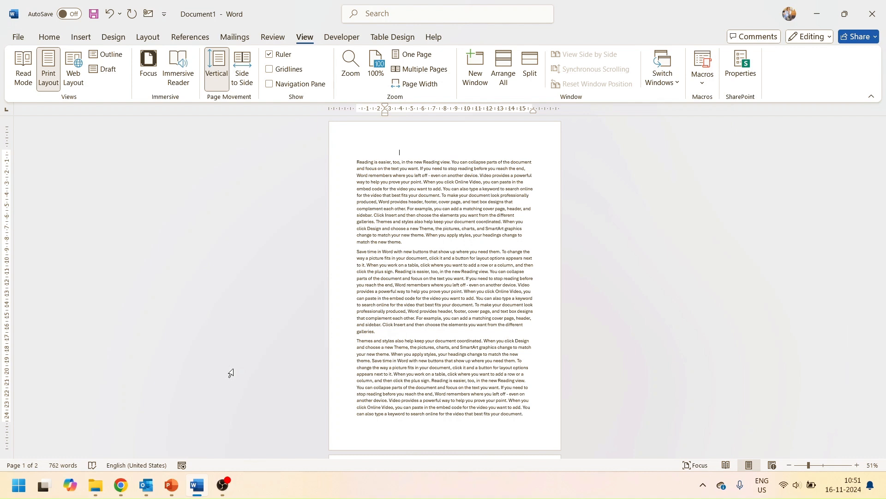
{"action": "key", "text": "BackSpace"}
{"action": "key", "text": "BackSpace"}
Set the document zoom to 100% through the Zoom dialog
{"action": "key", "text": "alt"}
{"action": "key", "text": "w"}
{"action": "key", "text": "q"}
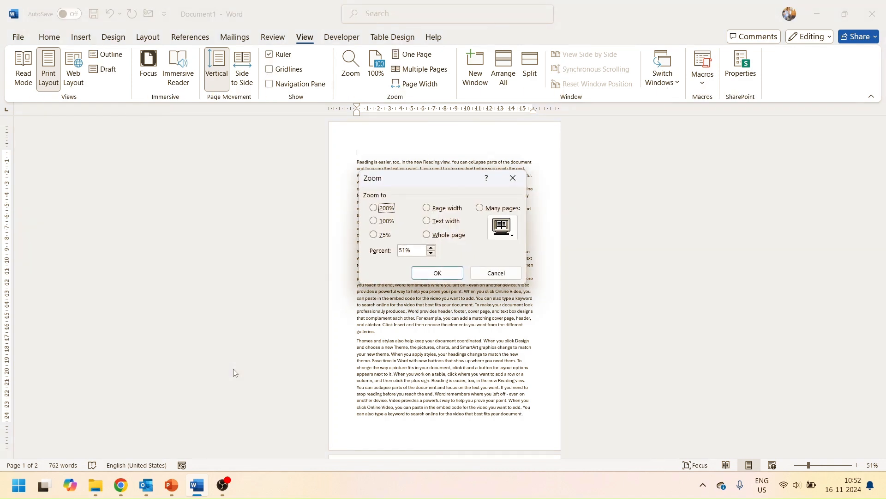
{"action": "key", "text": "Tab"}
{"action": "key", "text": "shift+Tab"}
{"action": "key", "text": "space"}
{"action": "key", "text": "Return"}
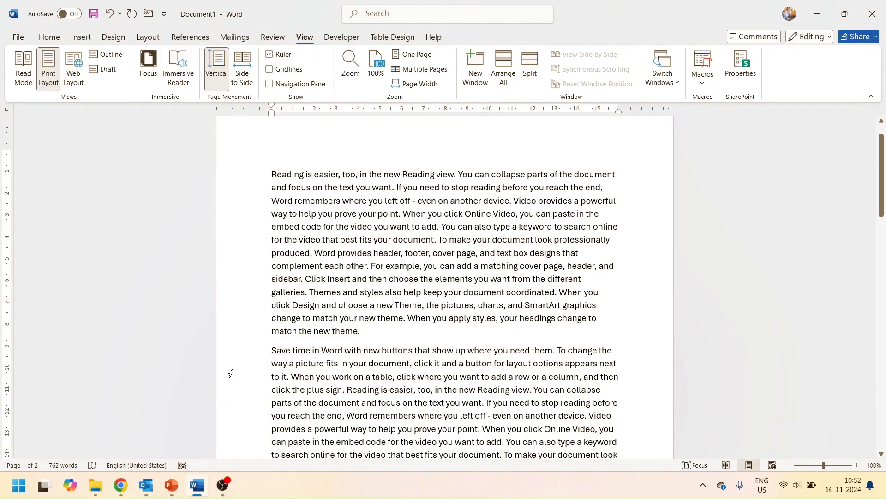
Enlarge the document view to 200% with the Zoom dialog's preset
{"action": "key", "text": "alt+w"}
{"action": "key", "text": "q"}
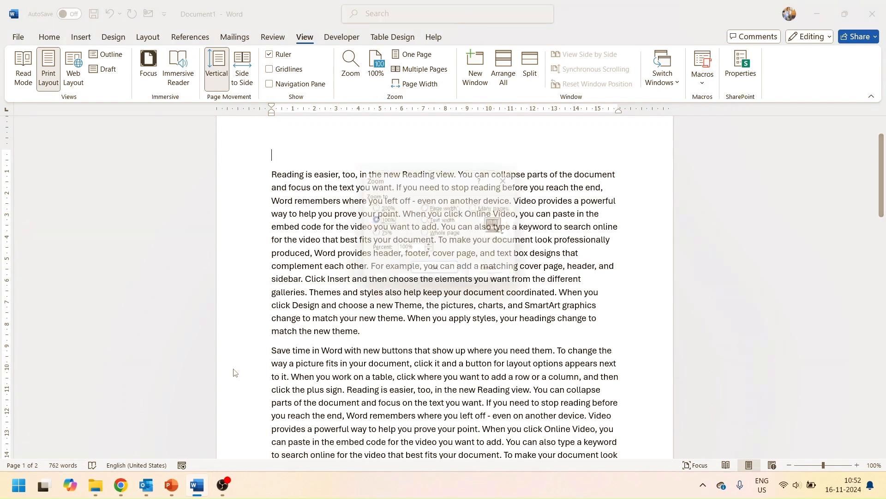
{"action": "key", "text": "alt+2"}
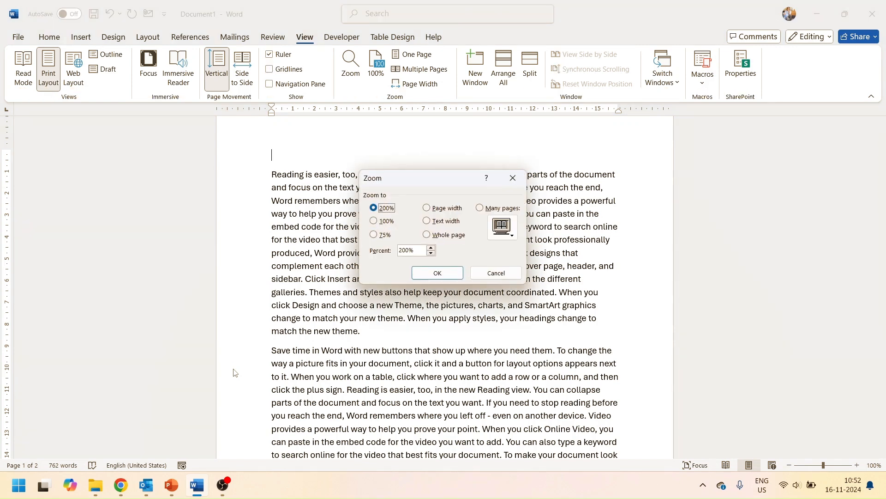
{"action": "key", "text": "Return"}
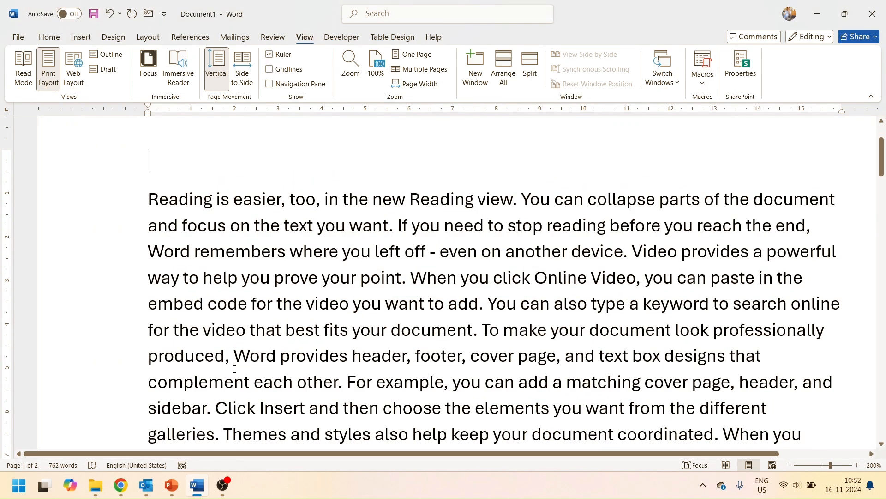
Return the document zoom to 100% and close the blank Document2
{"action": "key", "text": "alt+w"}
{"action": "key", "text": "q"}
{"action": "key", "text": "alt+1"}
{"action": "key", "text": "Return"}
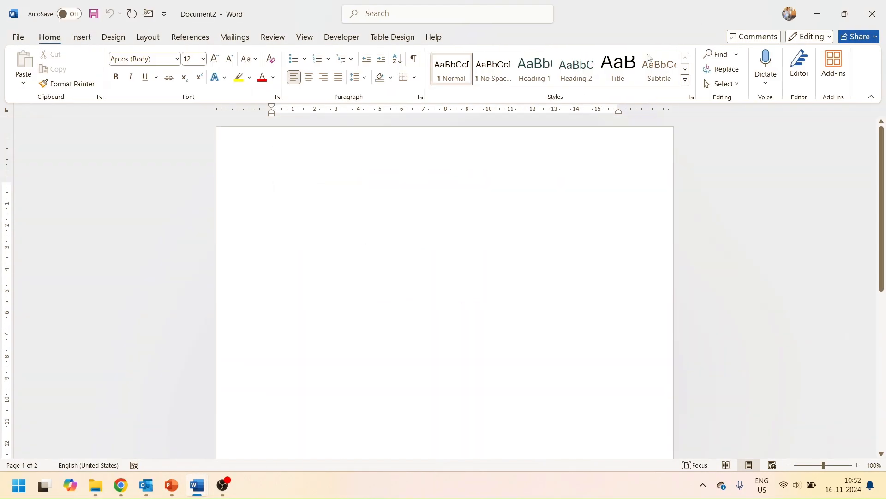
{"action": "left_click", "coordinate": [873, 14]}
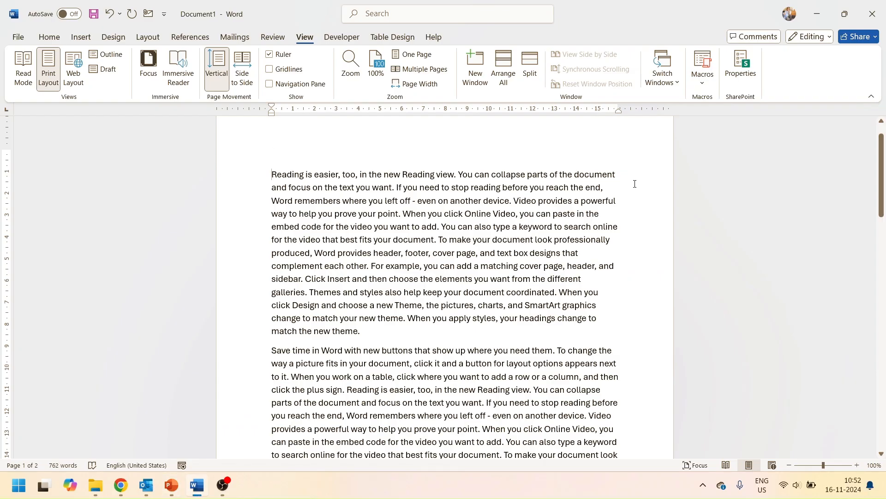
Select the words "Reading is easier" at the start of the first text paragraph
{"action": "key", "text": "shift+Right"}
{"action": "key", "text": "shift+Right"}
{"action": "key", "text": "shift+Right"}
{"action": "key", "text": "shift+Right"}
{"action": "key", "text": "shift+Right"}
{"action": "key", "text": "shift+Right"}
{"action": "key", "text": "shift+Right"}
{"action": "key", "text": "shift+Right"}
{"action": "key", "text": "shift+Right"}
{"action": "key", "text": "shift+Right"}
{"action": "key", "text": "shift+Right"}
{"action": "key", "text": "shift+Right"}
{"action": "key", "text": "shift+Right"}
{"action": "key", "text": "shift+Right"}
{"action": "key", "text": "shift+Right"}
{"action": "key", "text": "shift+Right"}
{"action": "key", "text": "shift+Right"}
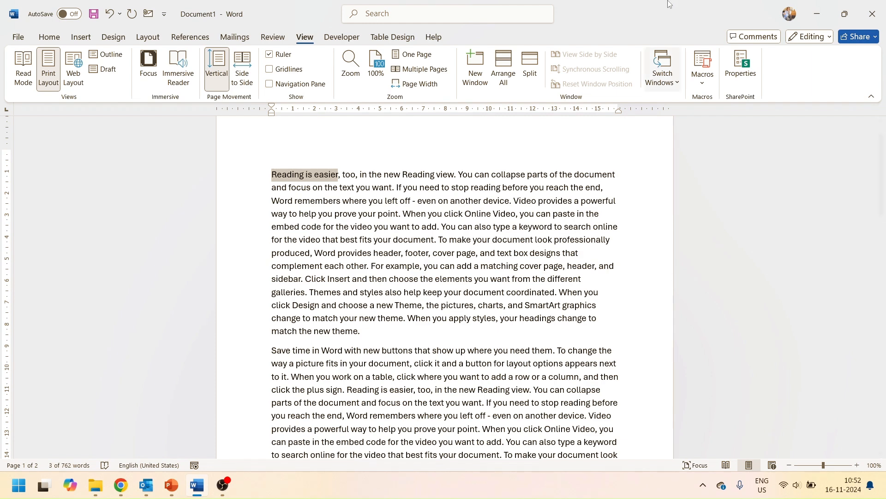
{"action": "right_click", "coordinate": [321, 179]}
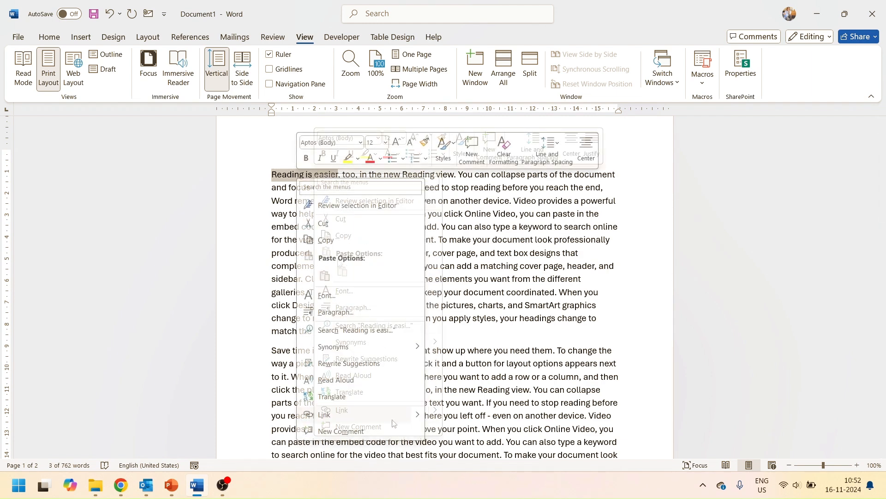
{"action": "left_click", "coordinate": [393, 419]}
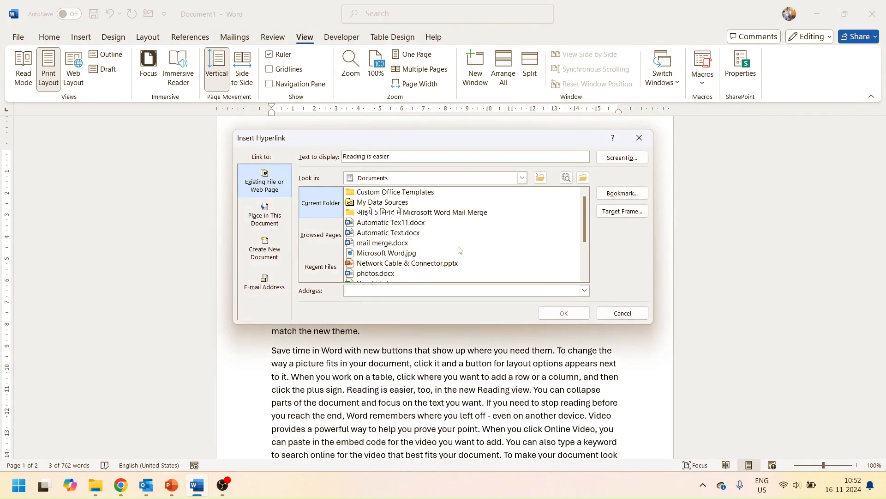
{"action": "left_click", "coordinate": [622, 313]}
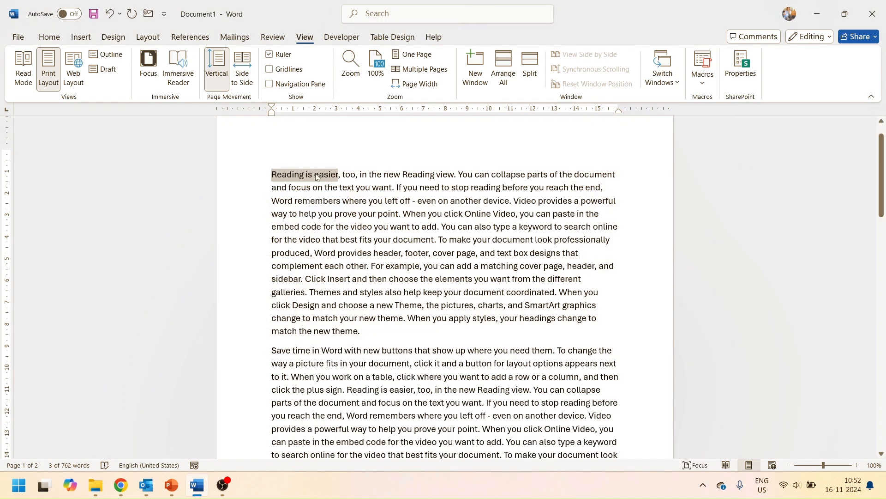
Insert a hyperlink on "Reading is easier" that points to Automatic Tex11.docx in the Documents folder
{"action": "key", "text": "ctrl+k"}
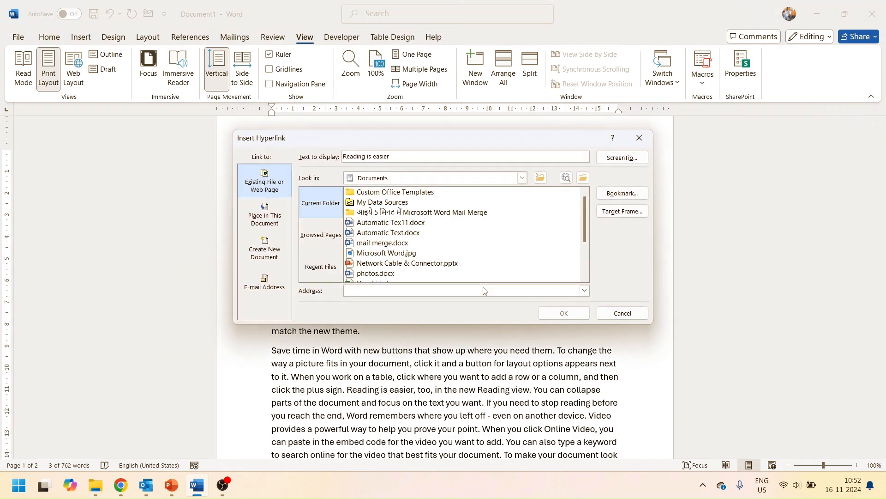
{"action": "left_click", "coordinate": [393, 224]}
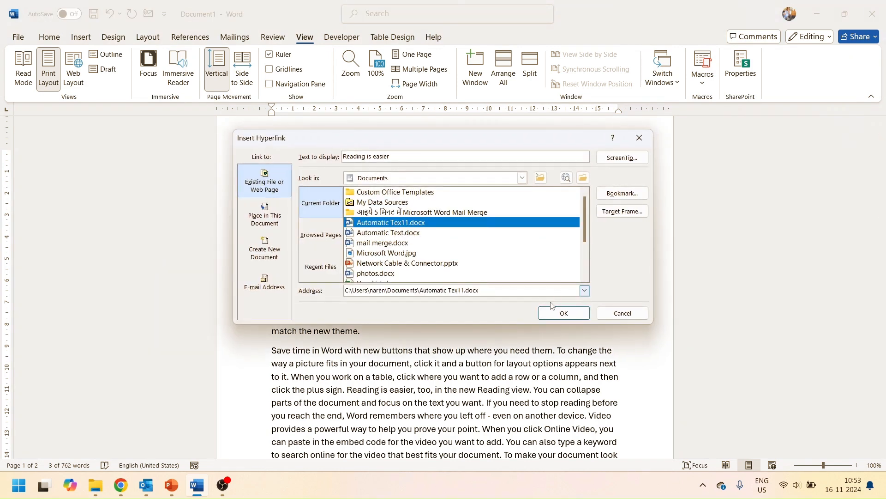
{"action": "key", "text": "Return"}
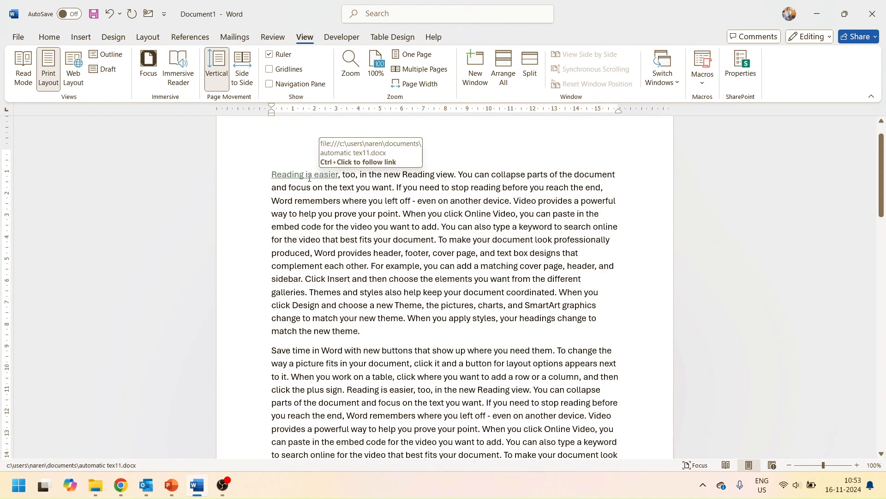
Follow the "Reading is easier" hyperlink and agree to open the linked document
{"action": "left_click", "coordinate": [309, 181], "text": "ctrl"}
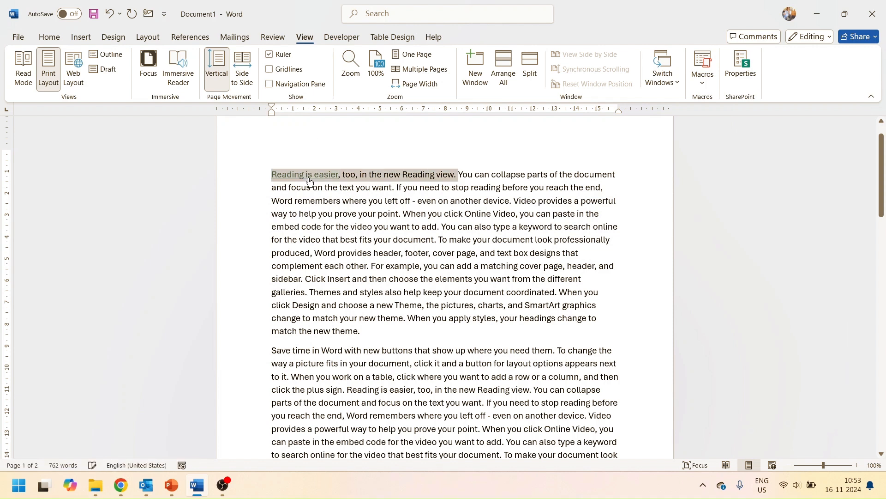
{"action": "left_click", "coordinate": [309, 203]}
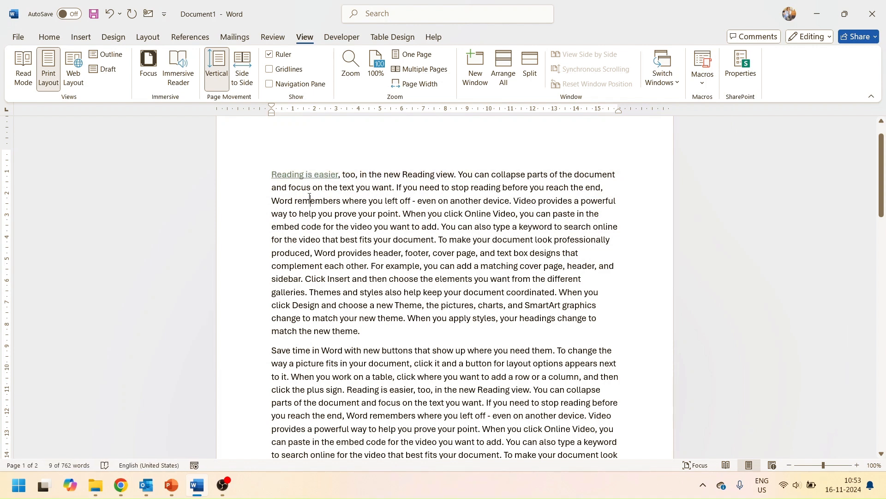
{"action": "left_click", "coordinate": [307, 174], "text": "ctrl"}
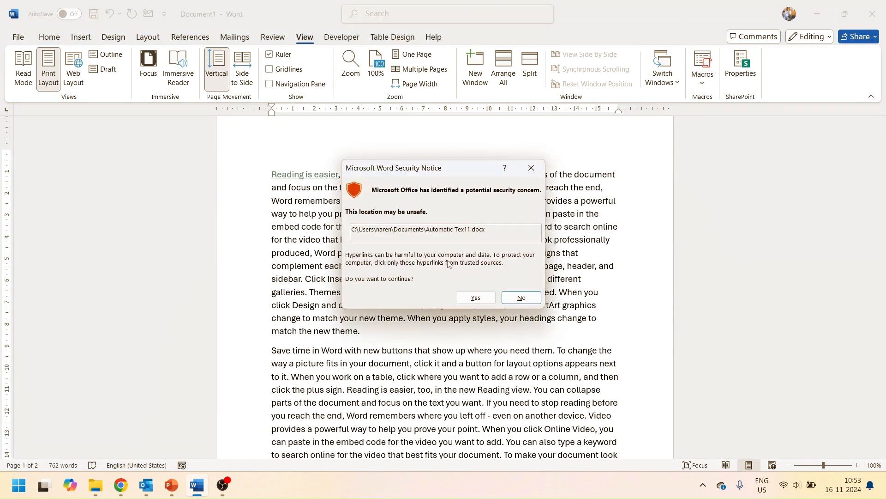
{"action": "left_click", "coordinate": [470, 293]}
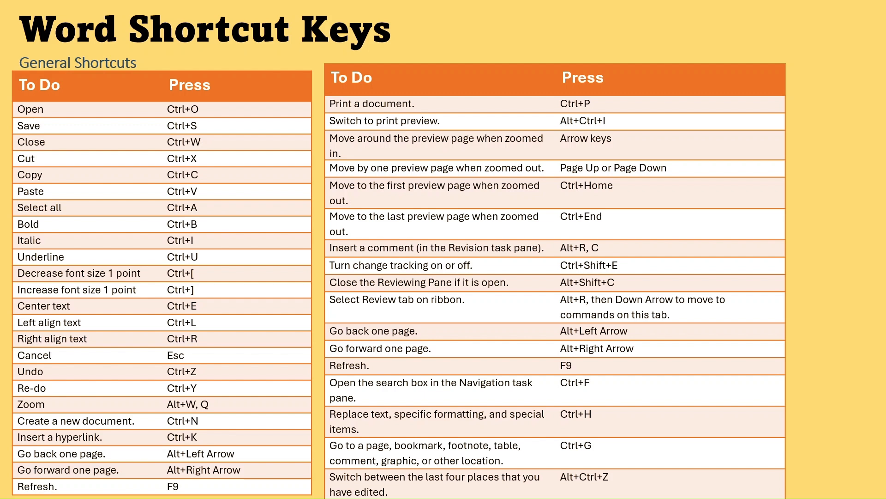
Switch back to the Word document, page forward and back in its print preview, and leave without printing
{"action": "key", "text": "alt+Tab"}
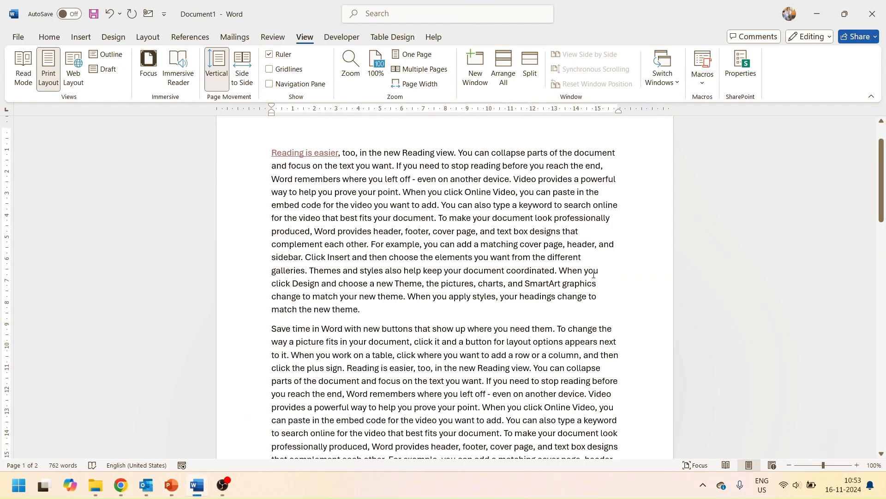
{"action": "key", "text": "ctrl+p"}
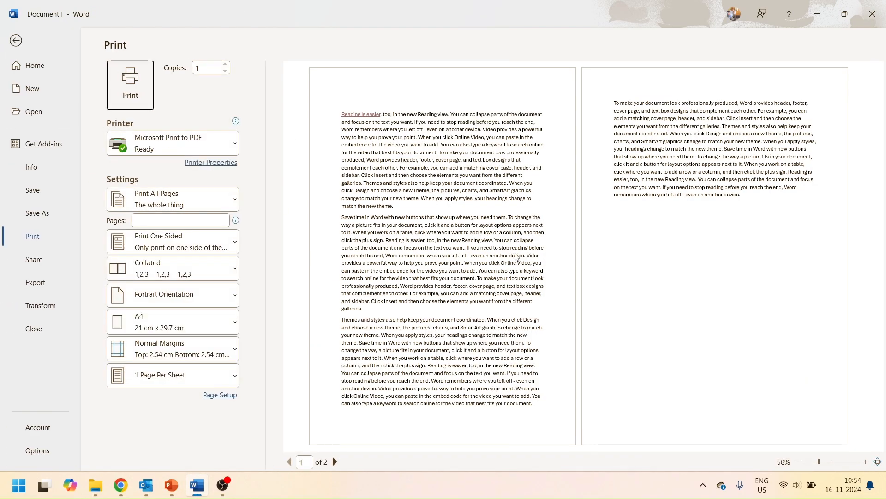
{"action": "left_click", "coordinate": [334, 462]}
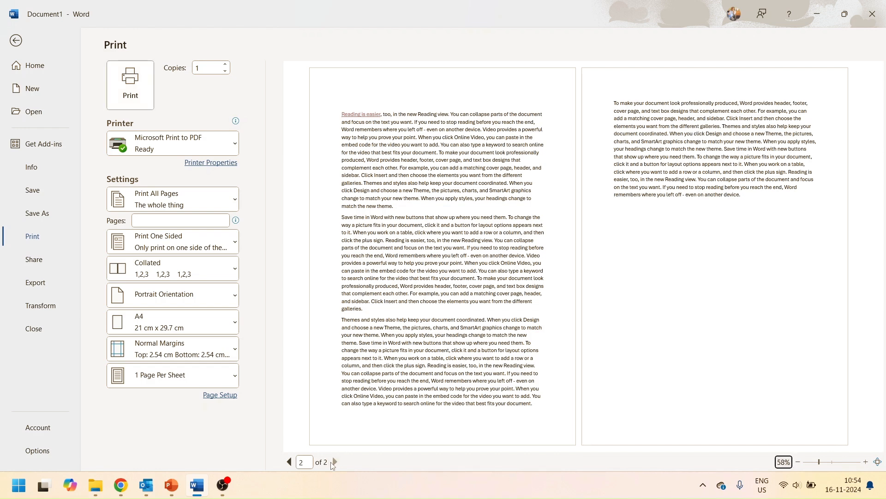
{"action": "left_click", "coordinate": [289, 462]}
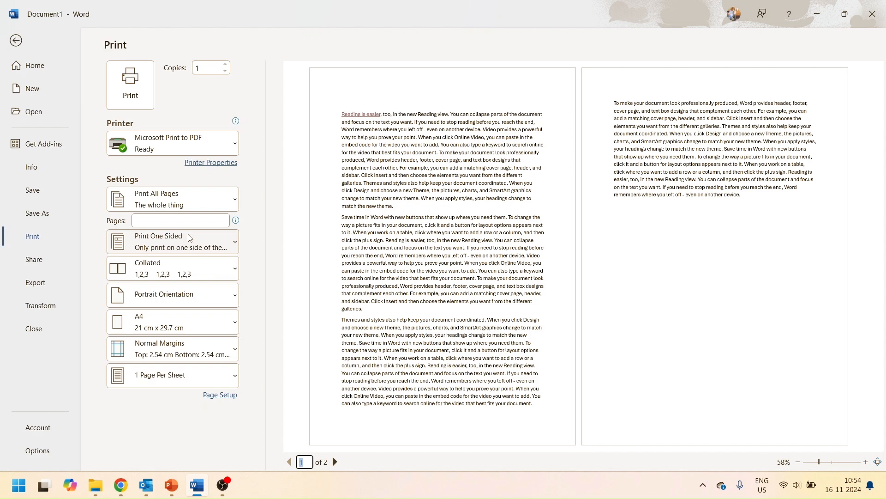
{"action": "key", "text": "Escape"}
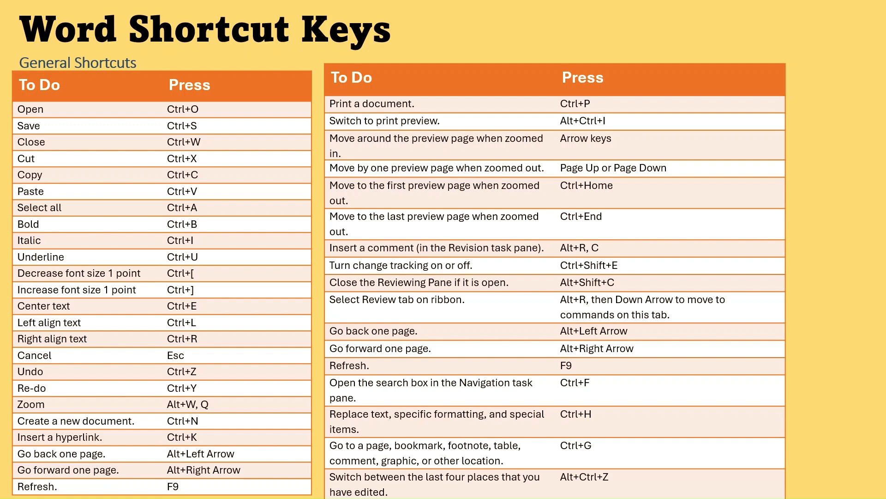
Switch back to the Word document and turn on Track Changes for everyone
{"action": "key", "text": "alt+Tab"}
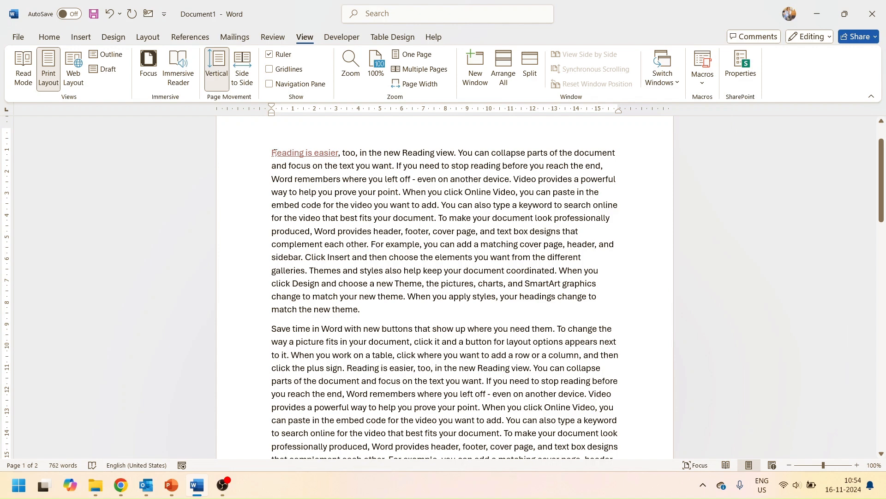
{"action": "left_click_drag", "start_coordinate": [272, 152], "coordinate": [444, 308]}
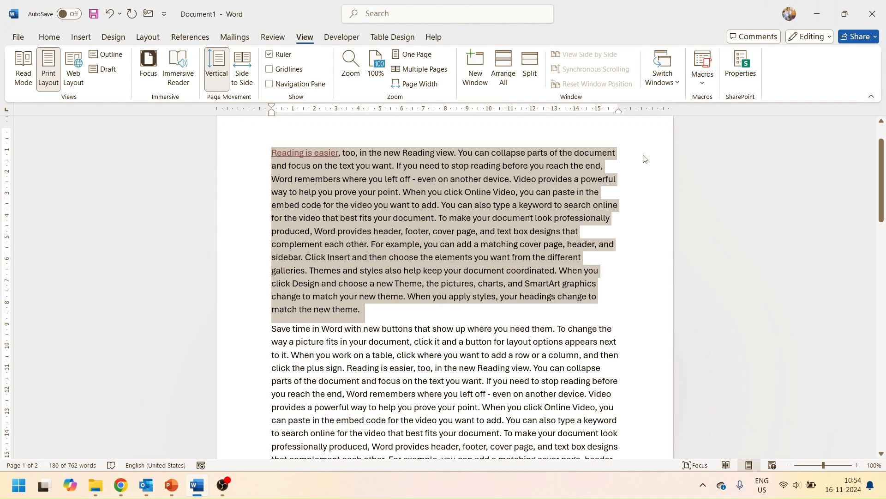
{"action": "left_click", "coordinate": [645, 224]}
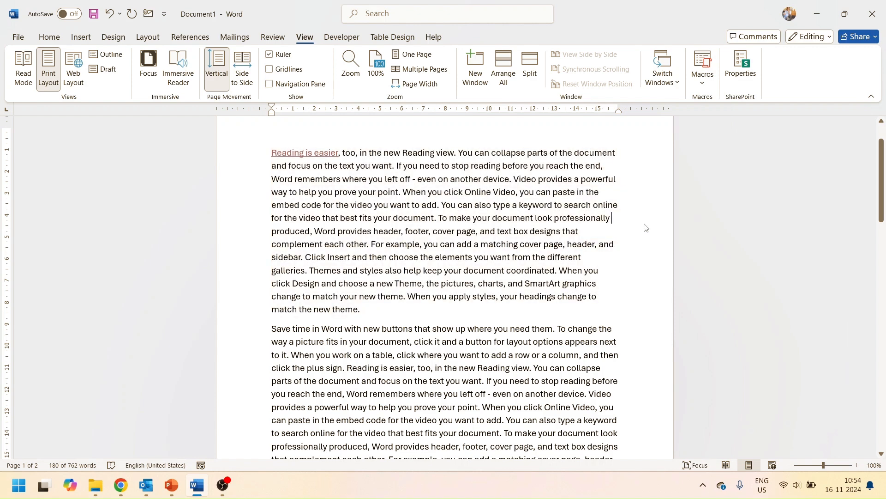
{"action": "left_click", "coordinate": [272, 37]}
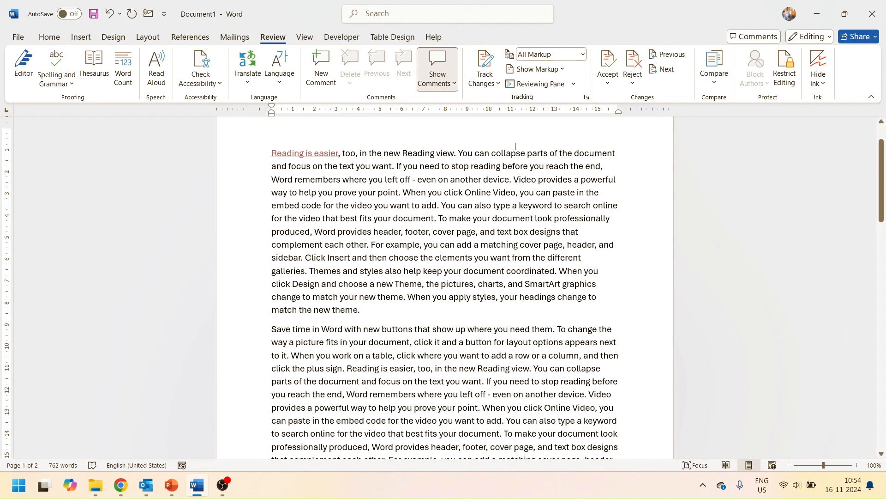
{"action": "left_click", "coordinate": [480, 85]}
{"action": "left_click", "coordinate": [413, 266]}
{"action": "left_click", "coordinate": [490, 81]}
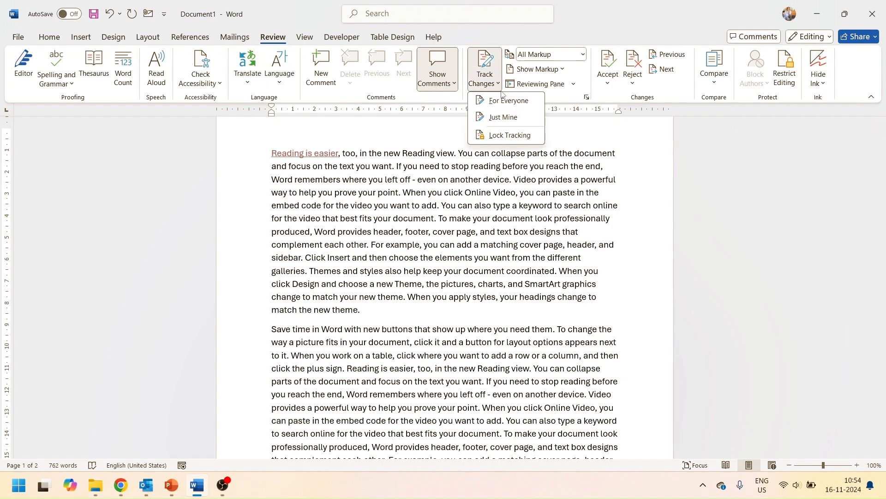
{"action": "left_click", "coordinate": [508, 102]}
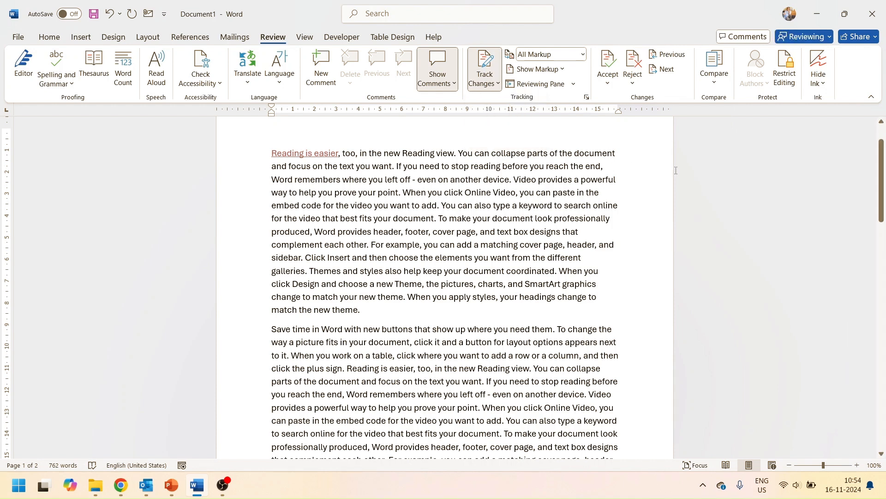
Delete the words "footer, cover" from the first text paragraph as a tracked change
{"action": "left_click_drag", "start_coordinate": [406, 231], "coordinate": [457, 233]}
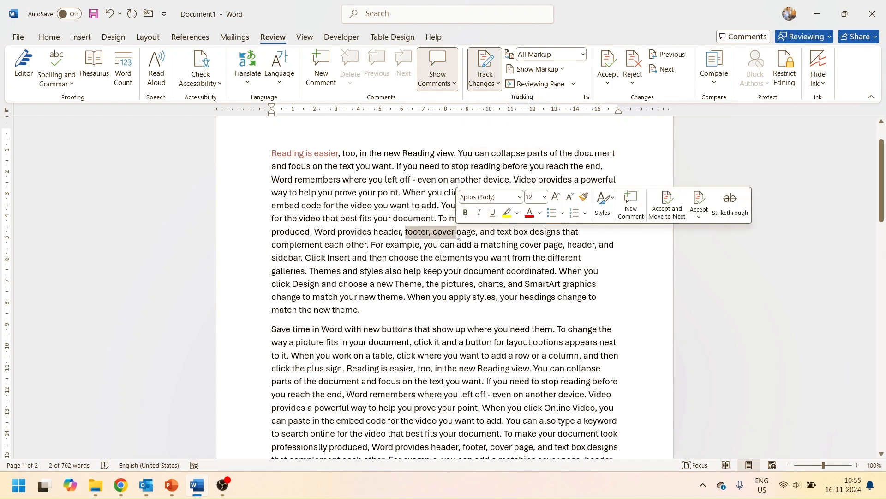
{"action": "key", "text": "Delete"}
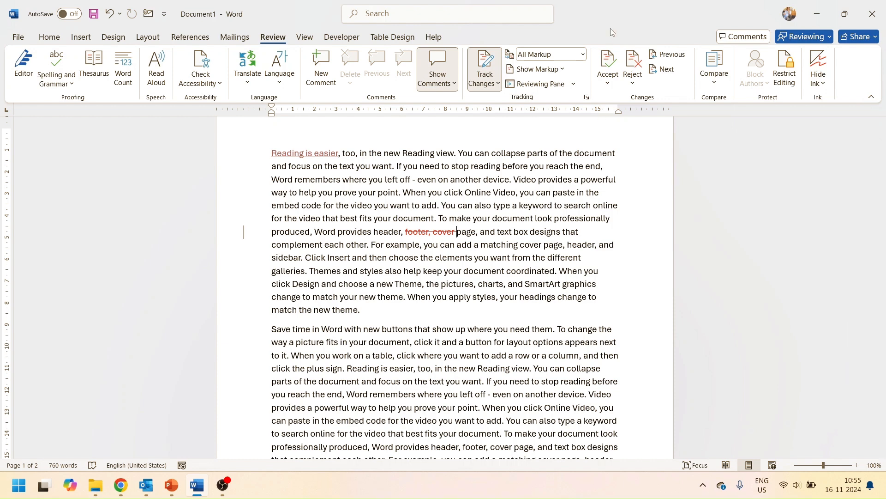
Accept all tracked changes in the document and undo the acceptance
{"action": "left_click", "coordinate": [614, 76]}
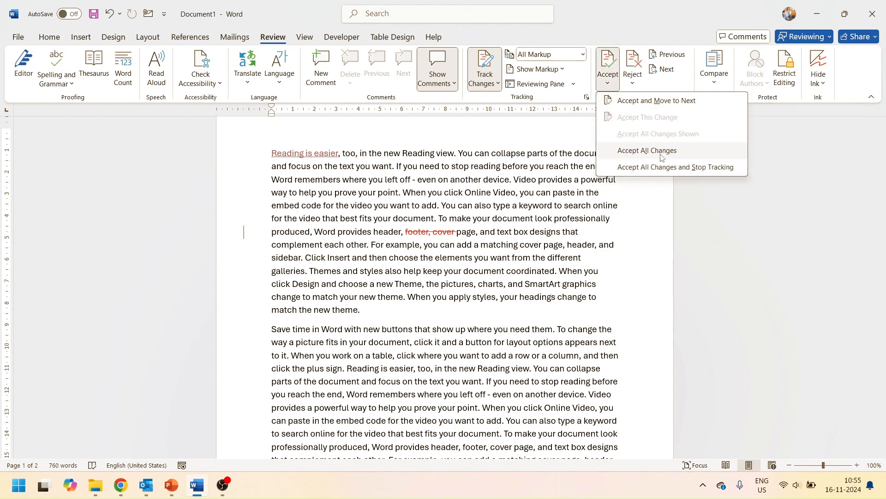
{"action": "left_click", "coordinate": [647, 151]}
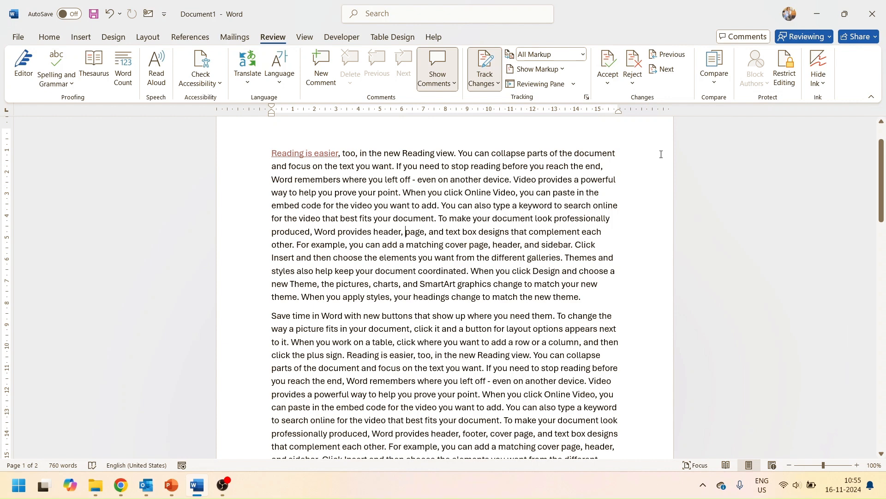
{"action": "key", "text": "ctrl+z"}
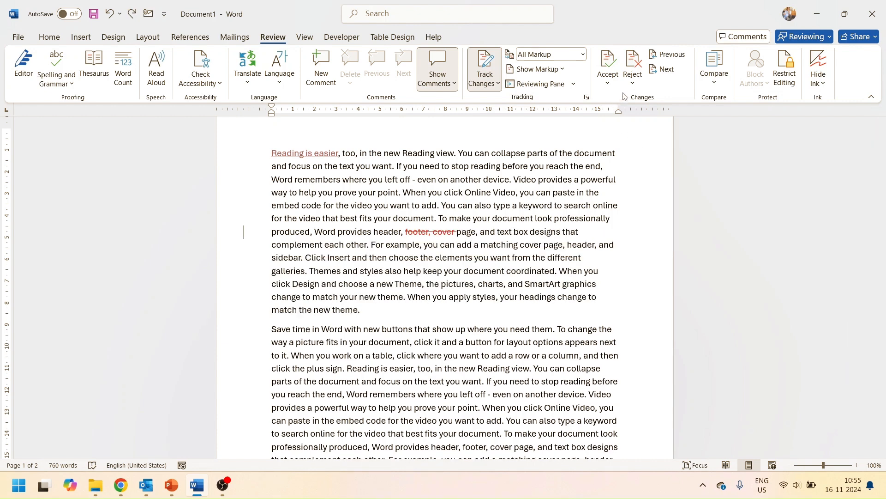
Reject all tracked changes in the document
{"action": "left_click", "coordinate": [632, 81]}
{"action": "left_click", "coordinate": [679, 151]}
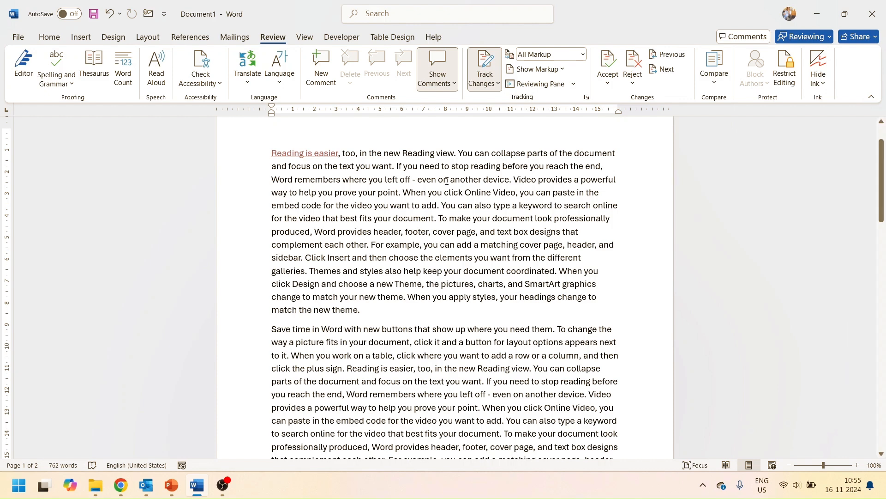
Delete the hyperlinked words "Reading is easier" at the start of the first text paragraph as a tracked change
{"action": "left_click", "coordinate": [390, 191]}
{"action": "left_click_drag", "start_coordinate": [272, 153], "coordinate": [339, 154]}
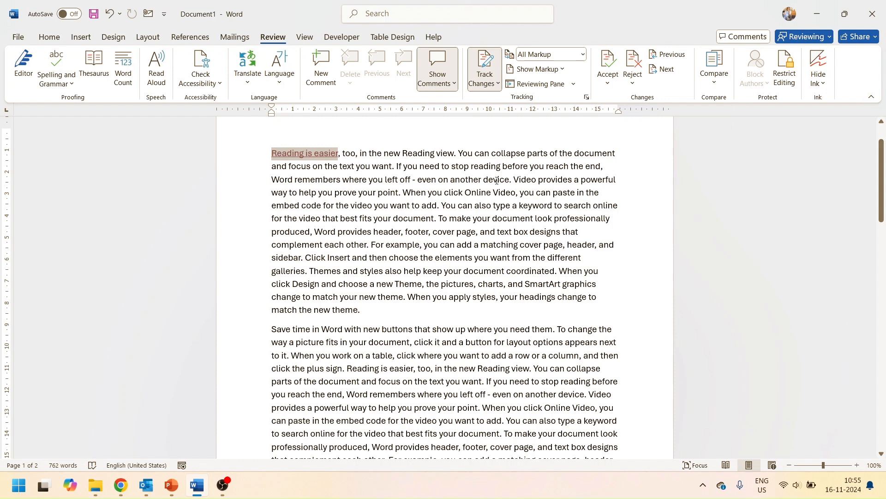
{"action": "key", "text": "Delete"}
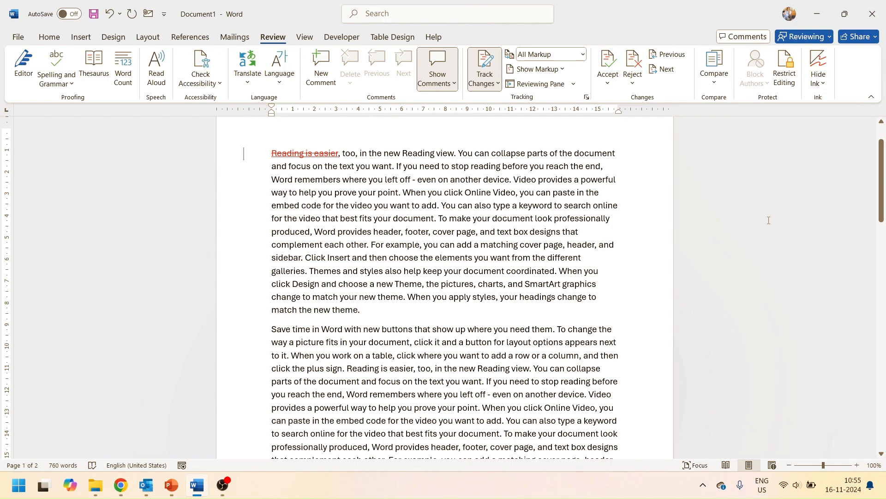
Post the comment "No need of hyperlink" on the struck-out words "Reading is easier"
{"action": "key", "text": "shift+Home"}
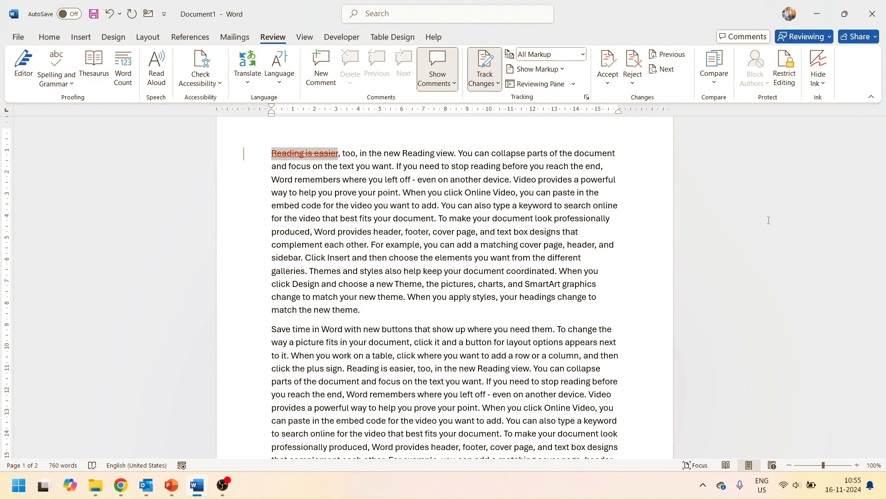
{"action": "key", "text": "alt"}
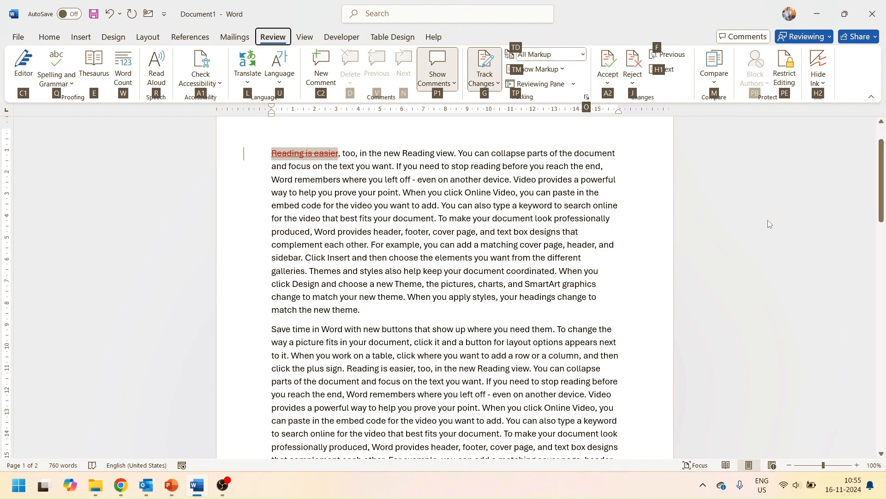
{"action": "key", "text": "c"}
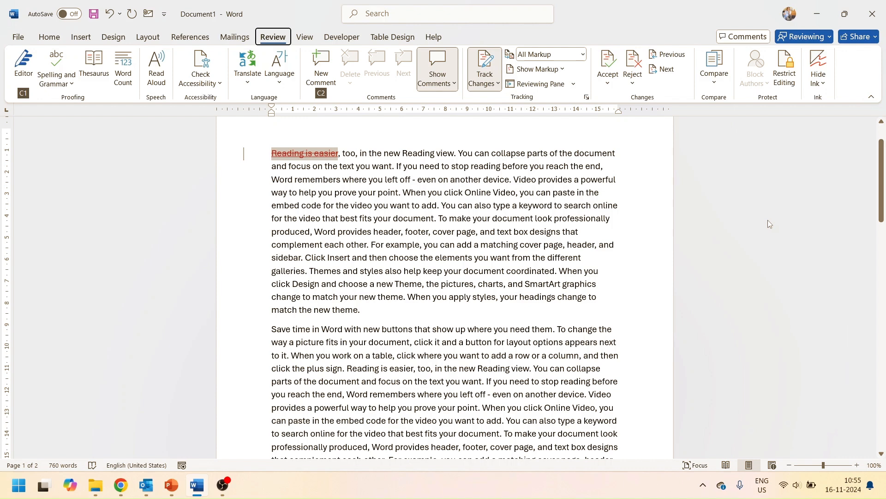
{"action": "key", "text": "2"}
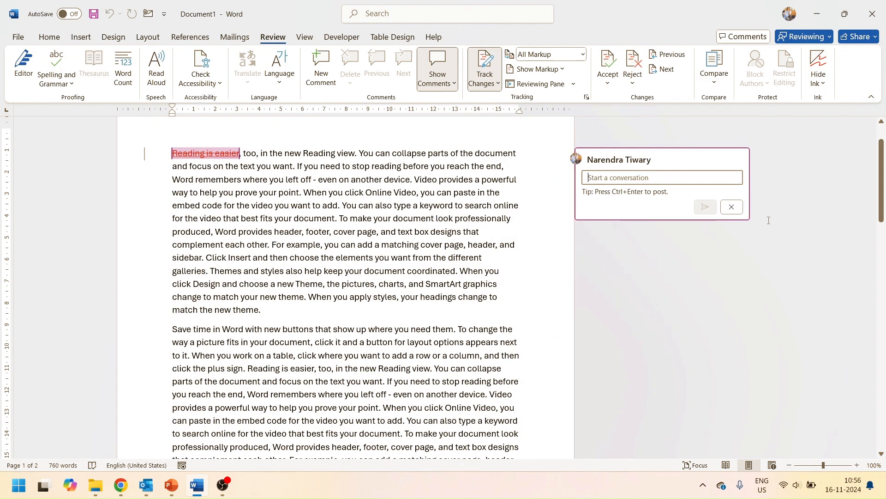
{"action": "type", "text": "No need of"}
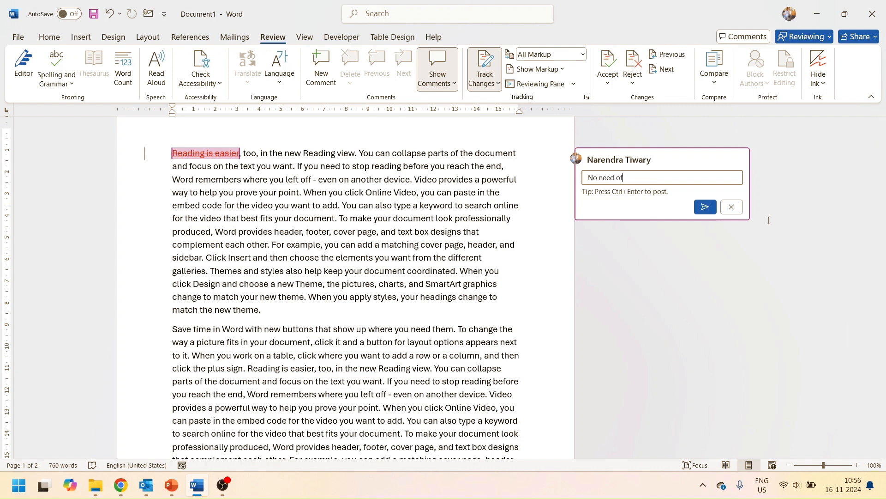
{"action": "type", "text": " hperlink"}
{"action": "key", "text": "Return"}
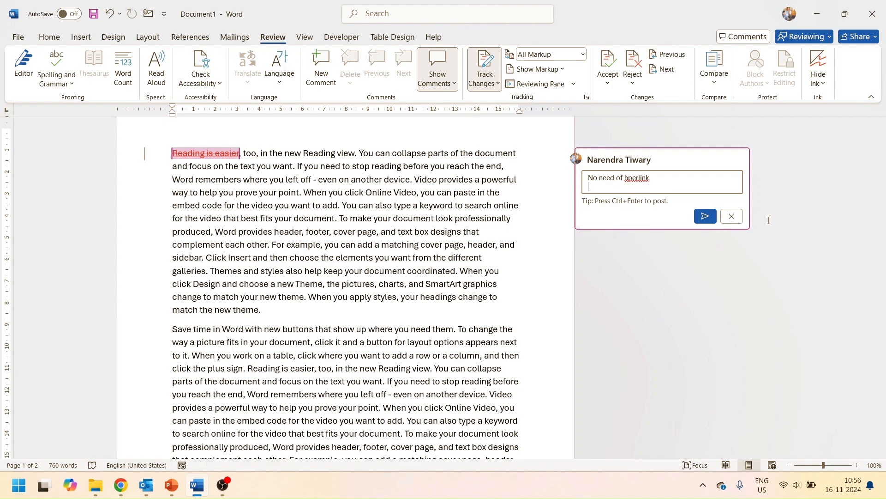
{"action": "key", "text": "BackSpace"}
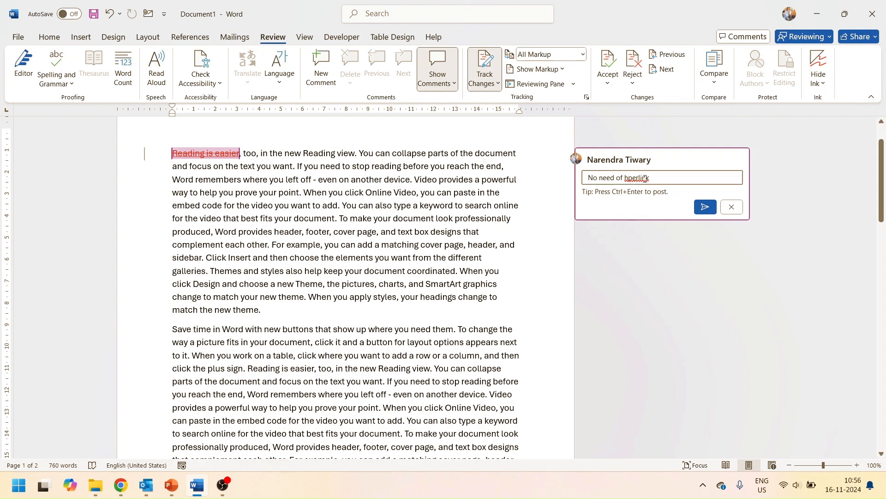
{"action": "left_click", "coordinate": [629, 178]}
{"action": "type", "text": "y"}
{"action": "left_click", "coordinate": [704, 206]}
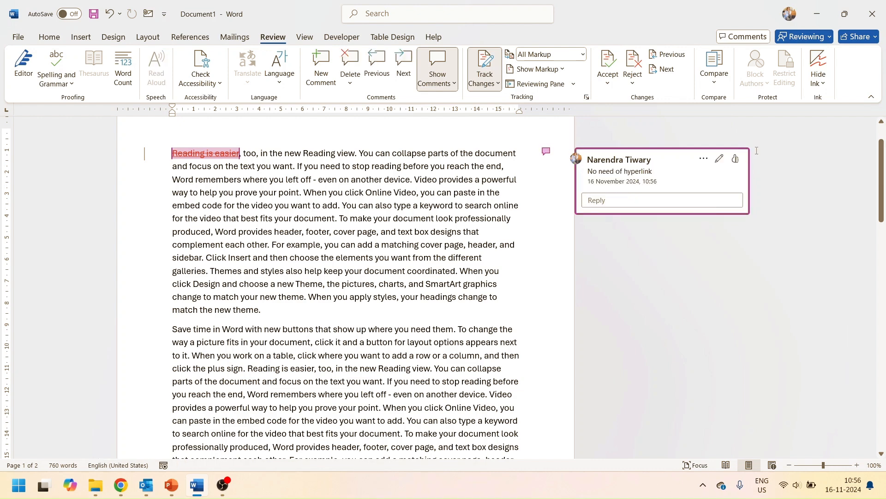
{"action": "left_click", "coordinate": [679, 133]}
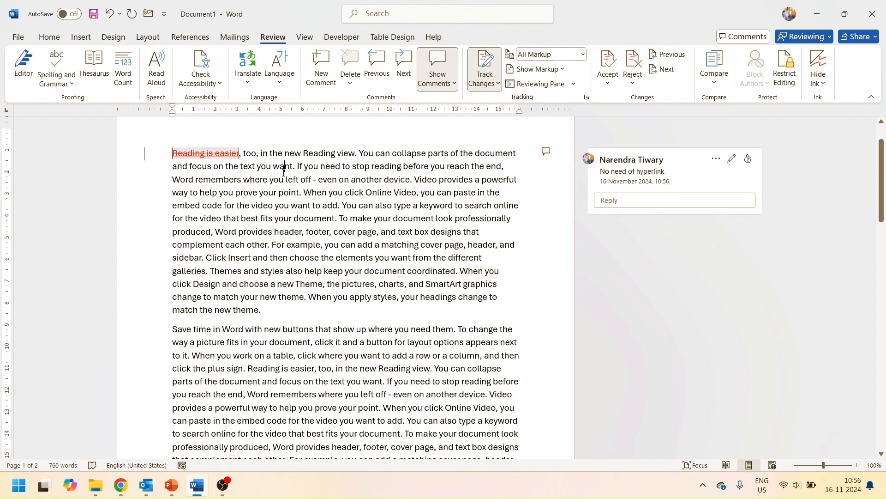
Start a new comment on the words "even on another device" and discard it without posting
{"action": "left_click_drag", "start_coordinate": [319, 180], "coordinate": [404, 181]}
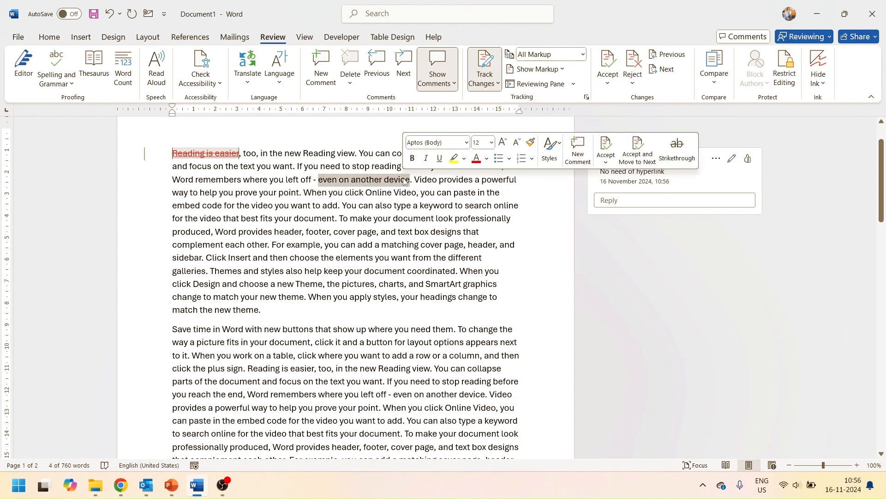
{"action": "key", "text": "alt+r"}
{"action": "key", "text": "c"}
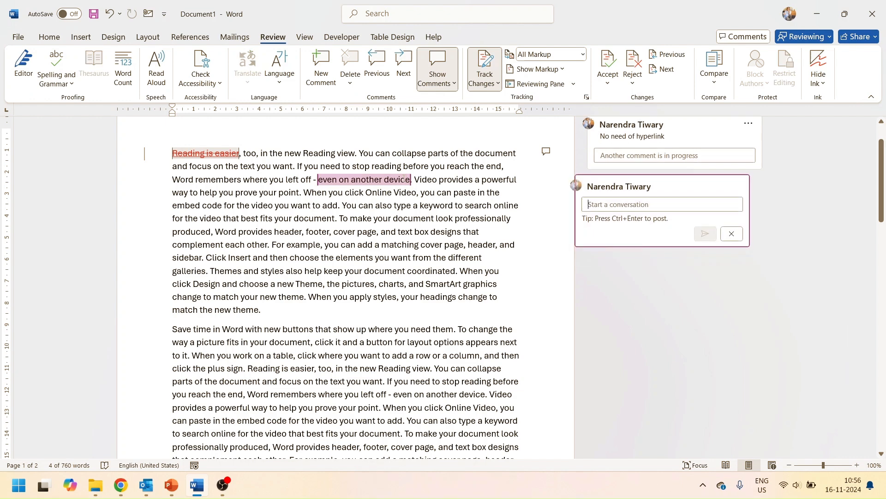
{"action": "left_click", "coordinate": [732, 233]}
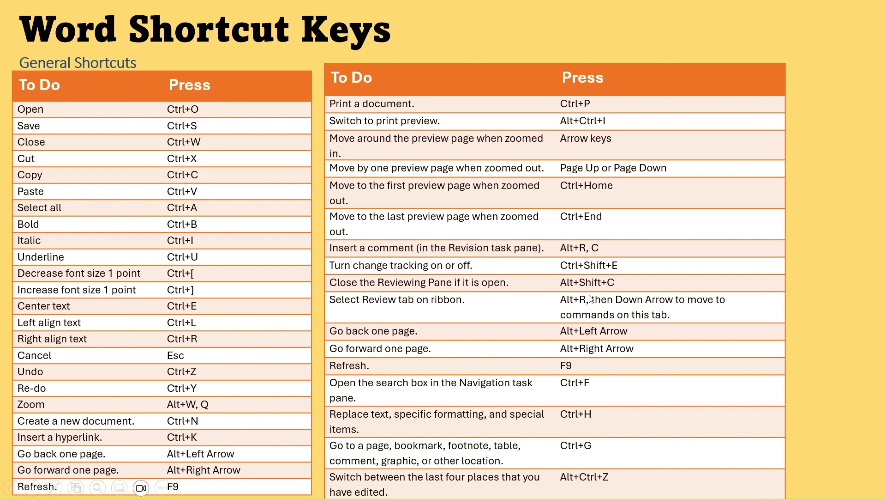
Switch back to the Word document and toggle Track Changes off and on several times, leaving it on
{"action": "key", "text": "alt+Tab"}
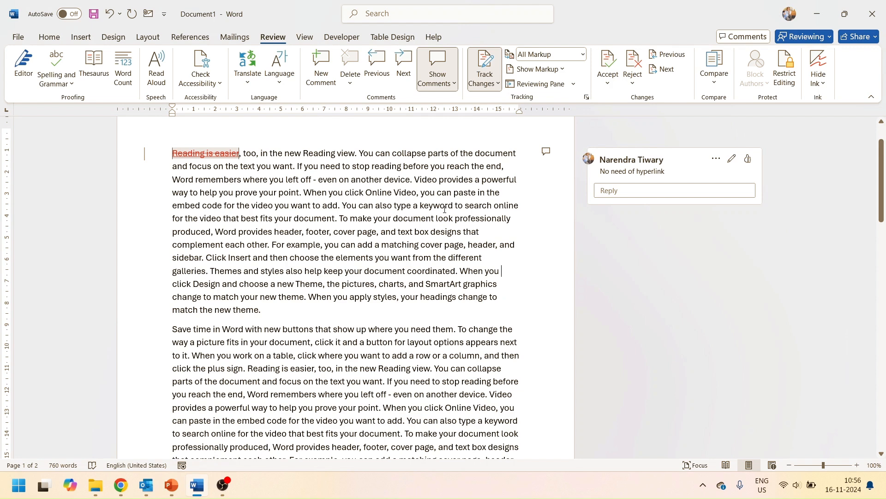
{"action": "key", "text": "ctrl+shift+e"}
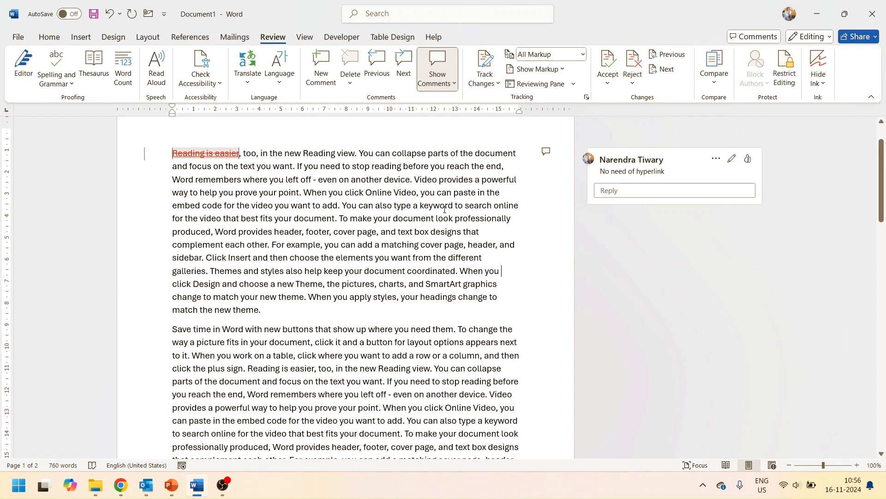
{"action": "key", "text": "ctrl+shift+e"}
{"action": "key", "text": "ctrl+shift+e"}
{"action": "key", "text": "ctrl+shift+e"}
{"action": "key", "text": "ctrl+shift+e"}
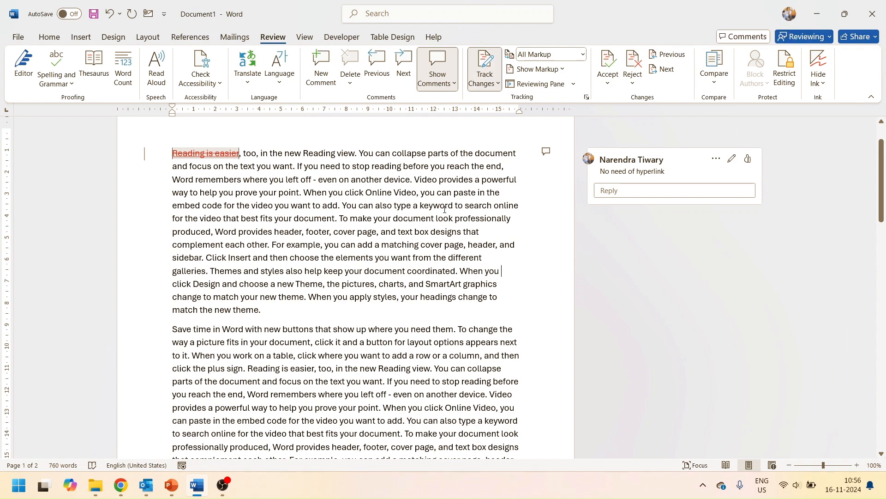
{"action": "key", "text": "ctrl+shift+e"}
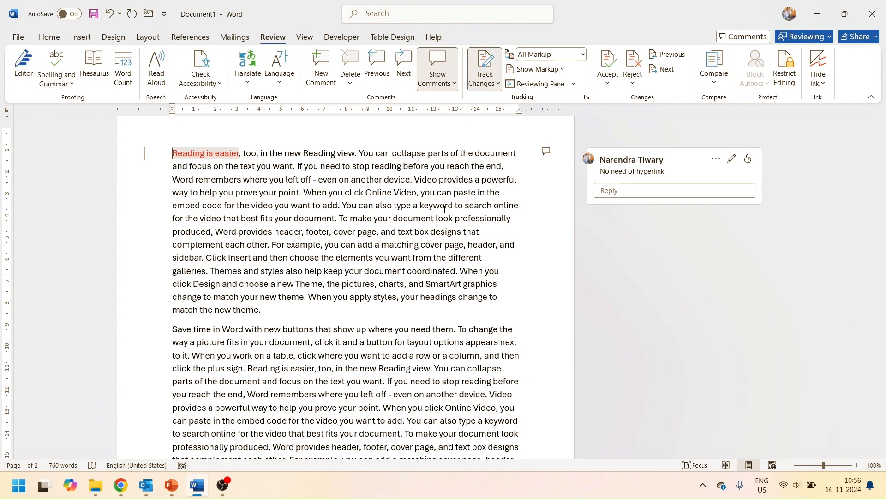
Switch to the shortcut slide show, look at the next two shortcut slides and return to the General Shortcuts slide
{"action": "key", "text": "alt+Tab"}
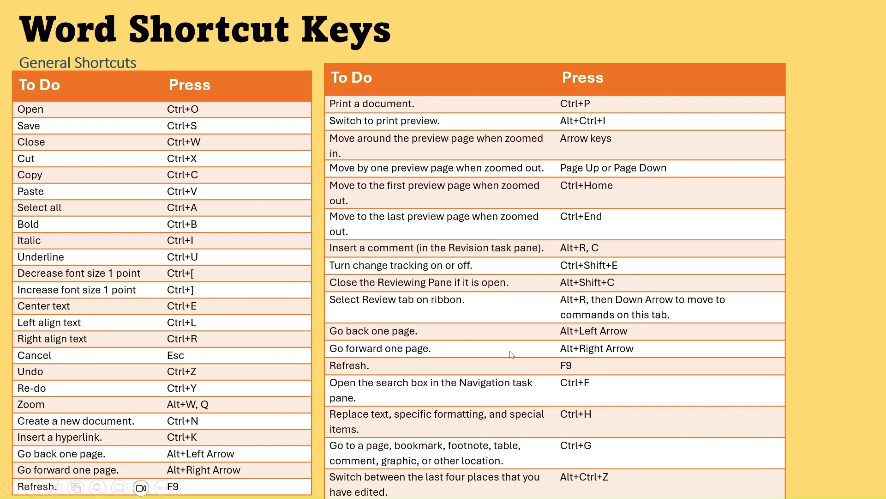
{"action": "left_click", "coordinate": [545, 334]}
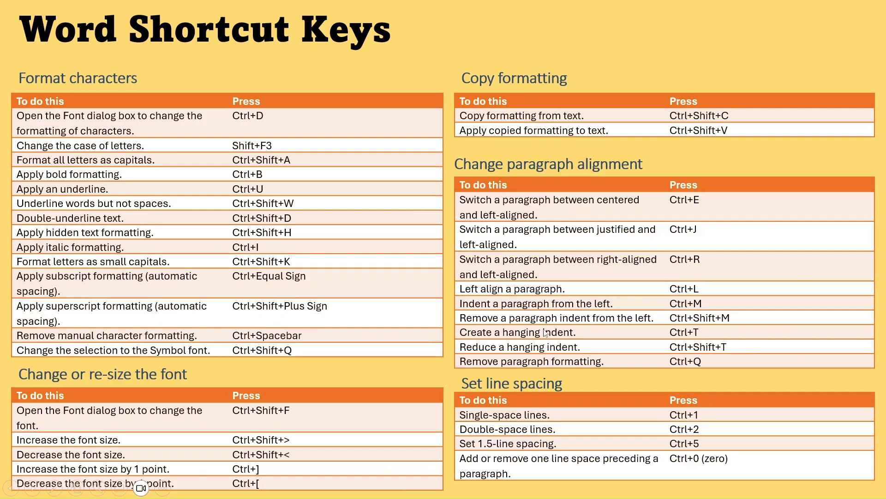
{"action": "key", "text": "Right"}
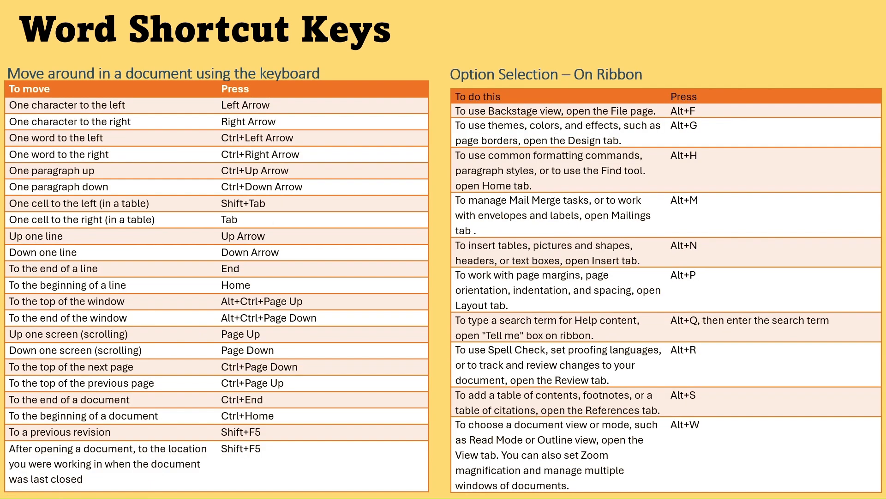
{"action": "key", "text": "Left"}
{"action": "key", "text": "Left"}
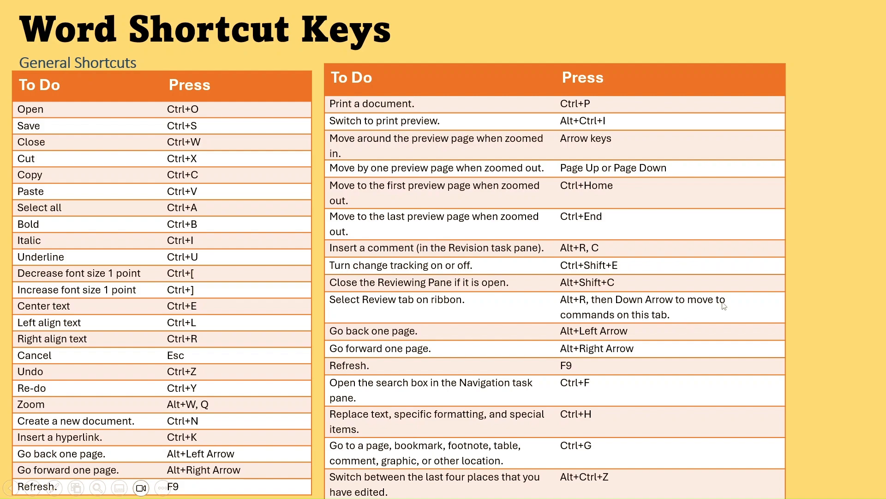
Switch back to the Word document and look through the Home, Insert, Design, Layout, References, Mailings and Review commands
{"action": "key", "text": "alt+Tab"}
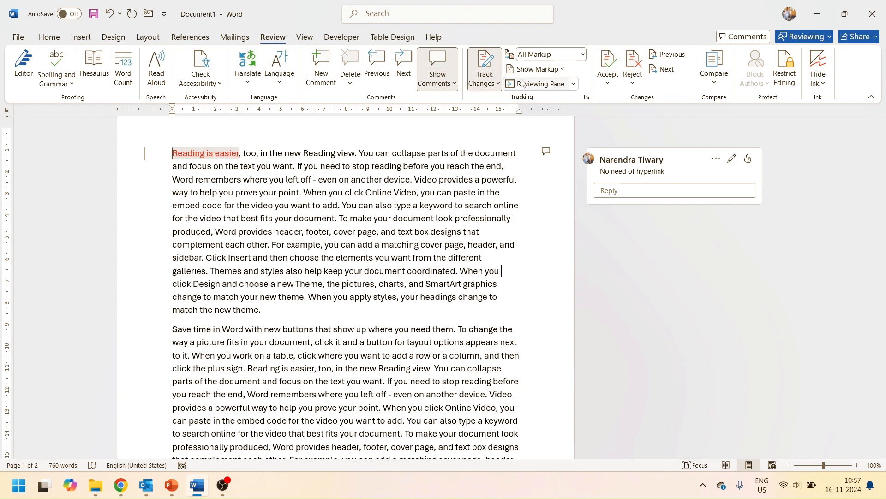
{"action": "left_click", "coordinate": [59, 40]}
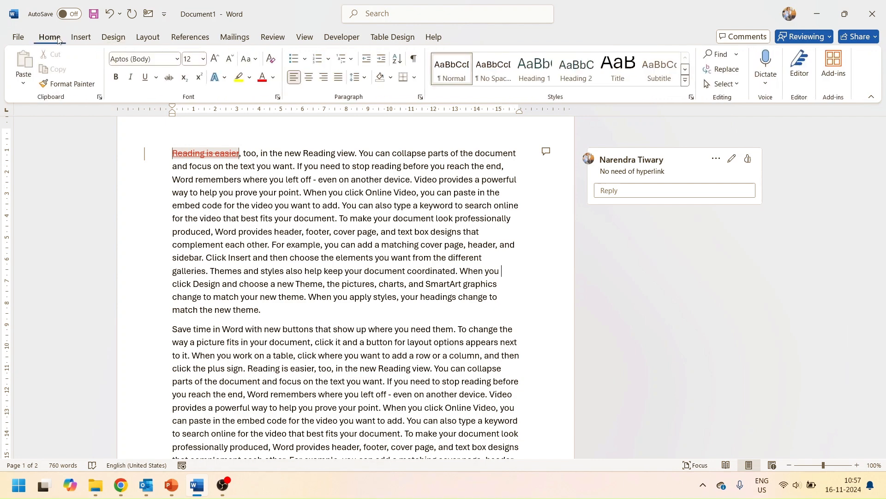
{"action": "left_click", "coordinate": [89, 40]}
{"action": "left_click", "coordinate": [113, 39]}
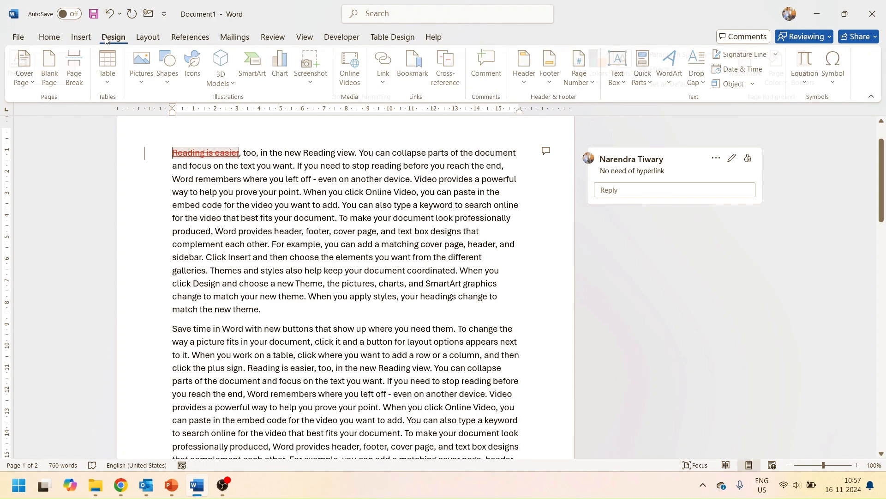
{"action": "left_click", "coordinate": [148, 40]}
{"action": "left_click", "coordinate": [180, 44]}
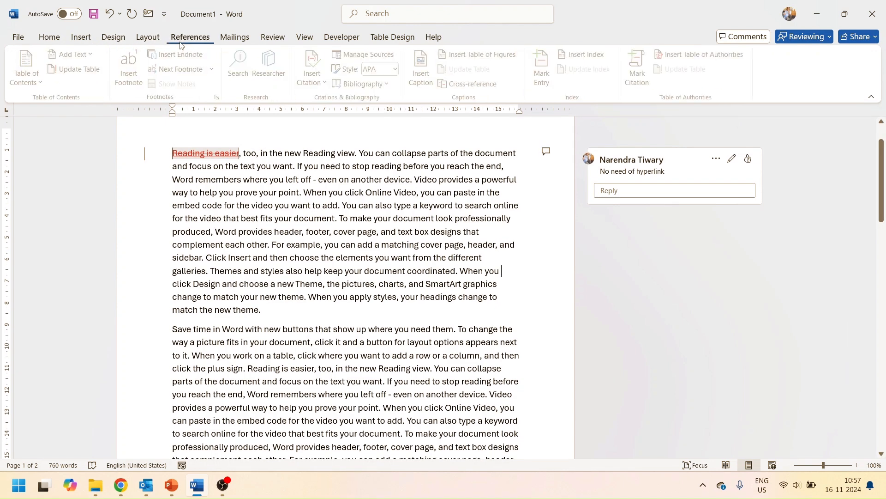
{"action": "left_click", "coordinate": [234, 39]}
{"action": "left_click", "coordinate": [272, 39]}
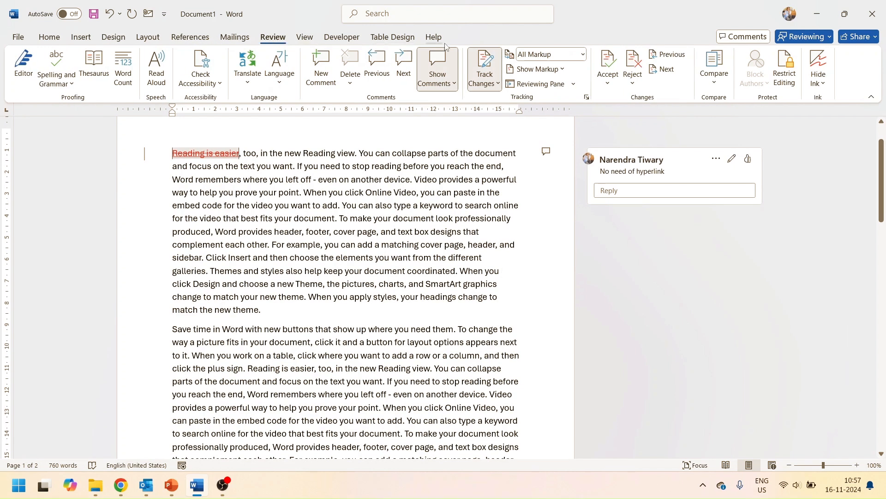
{"action": "left_click", "coordinate": [58, 38]}
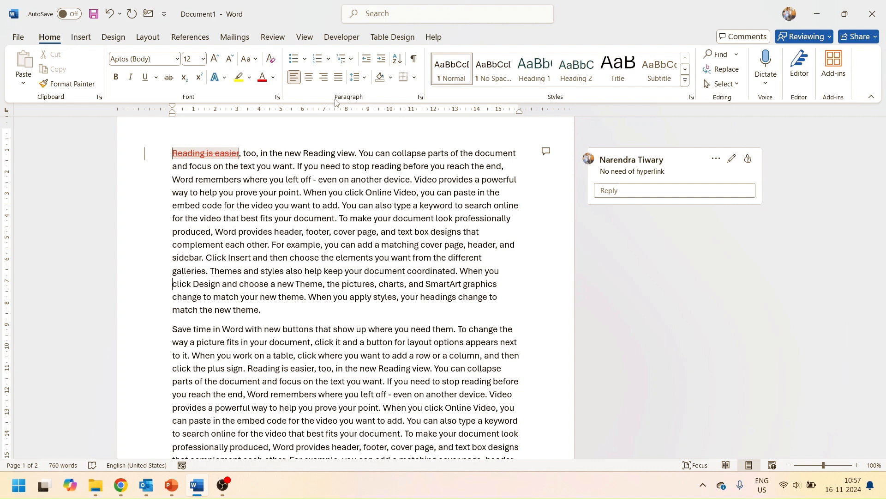
Insert a page break before "click Design and choose a new Theme" in the first text paragraph
{"action": "key", "text": "alt"}
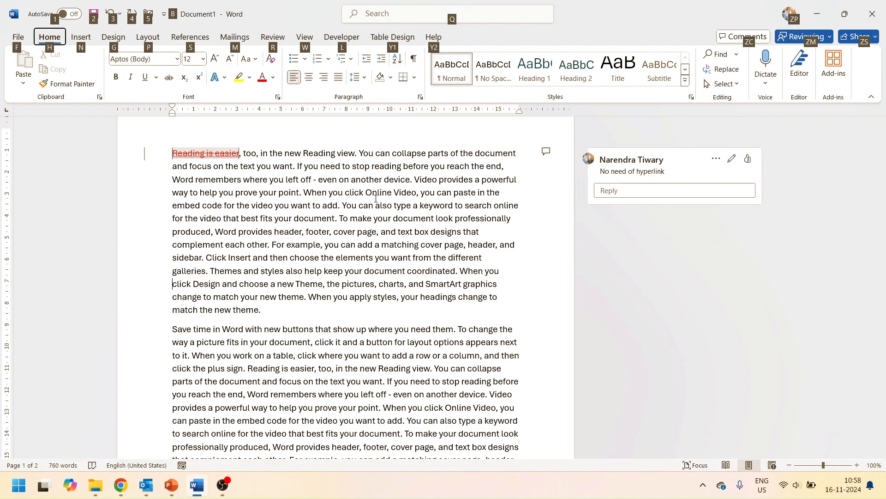
{"action": "key", "text": "n"}
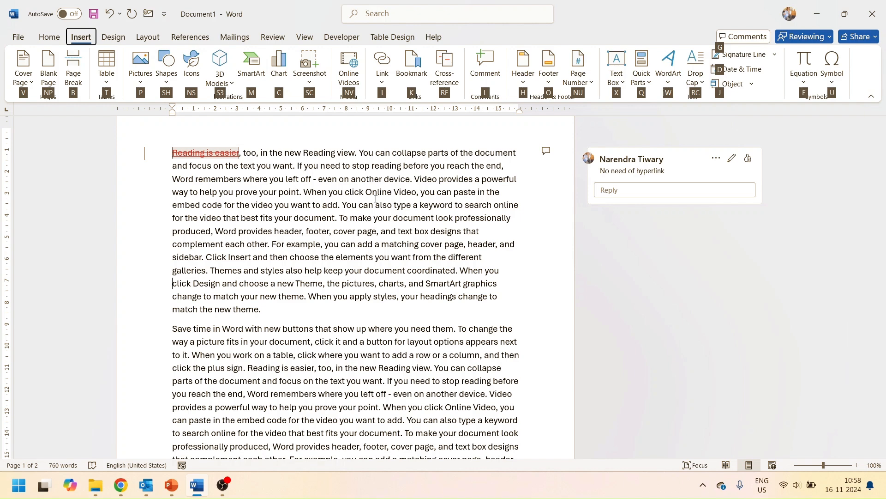
{"action": "key", "text": "b"}
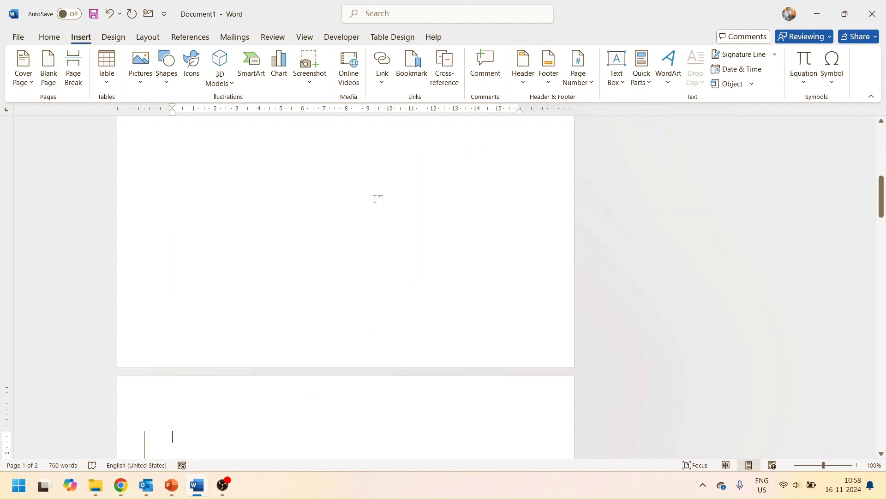
Return to the start of the document and show its comments as a list
{"action": "scroll", "coordinate": [377, 199], "scroll_direction": "up", "scroll_amount": 5}
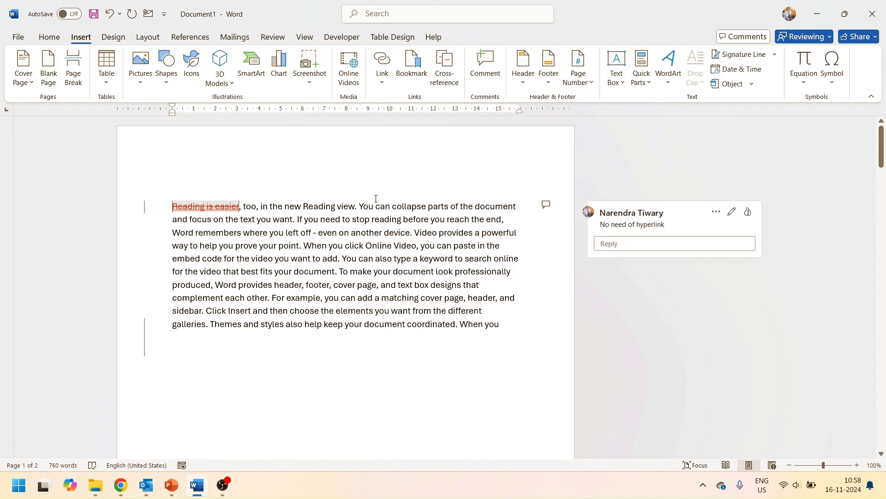
{"action": "scroll", "coordinate": [376, 199], "scroll_direction": "down", "scroll_amount": 2}
{"action": "scroll", "coordinate": [376, 199], "scroll_direction": "up", "scroll_amount": 2}
{"action": "key", "text": "alt"}
{"action": "key", "text": "Escape"}
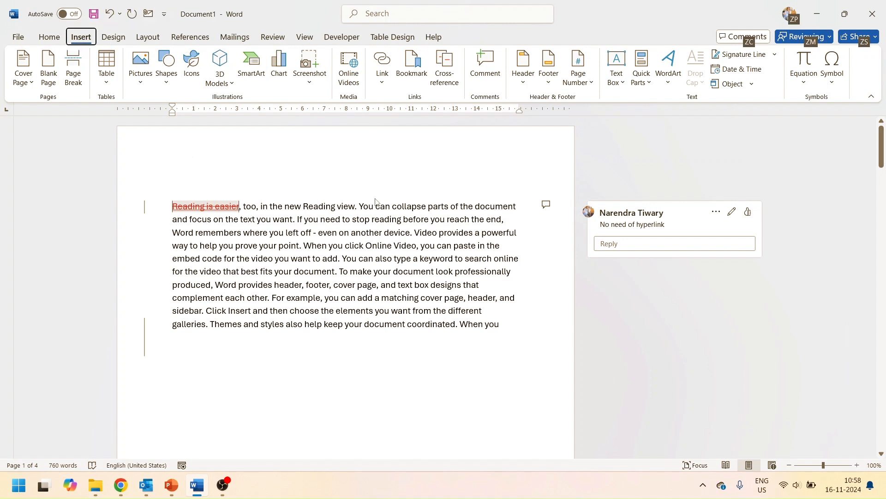
{"action": "key", "text": "alt"}
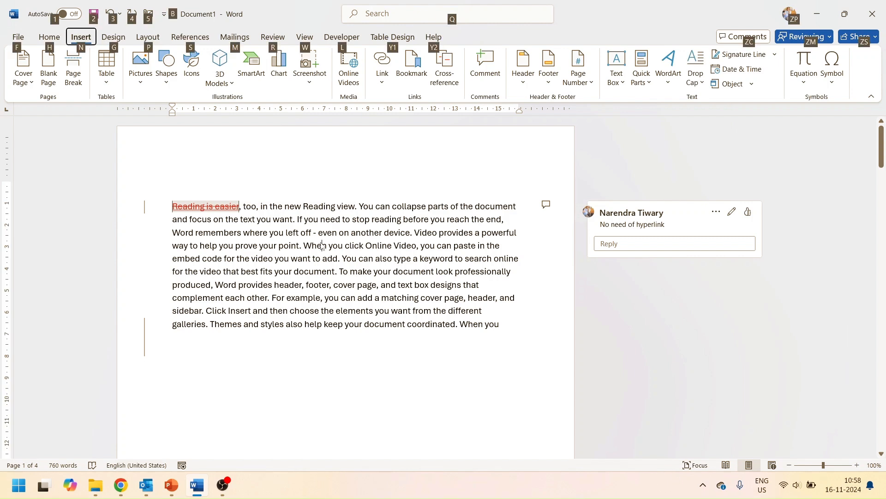
{"action": "key", "text": "r"}
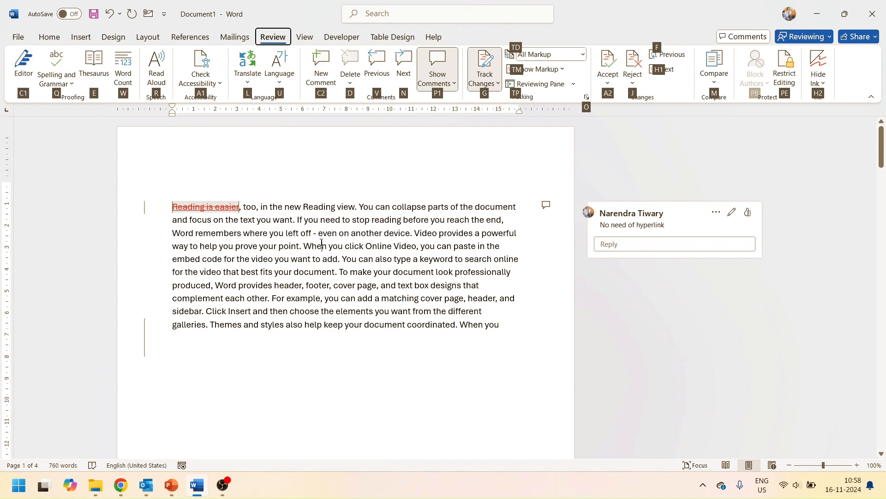
{"action": "key", "text": "p"}
{"action": "key", "text": "1"}
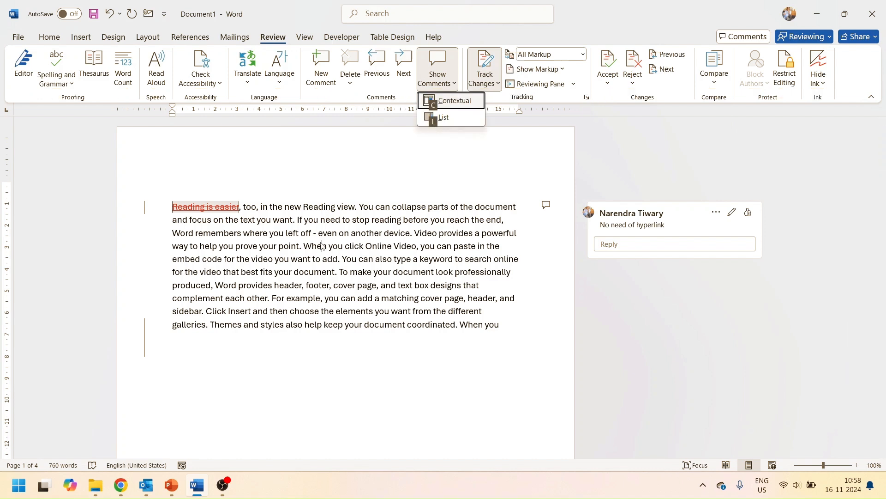
{"action": "key", "text": "l"}
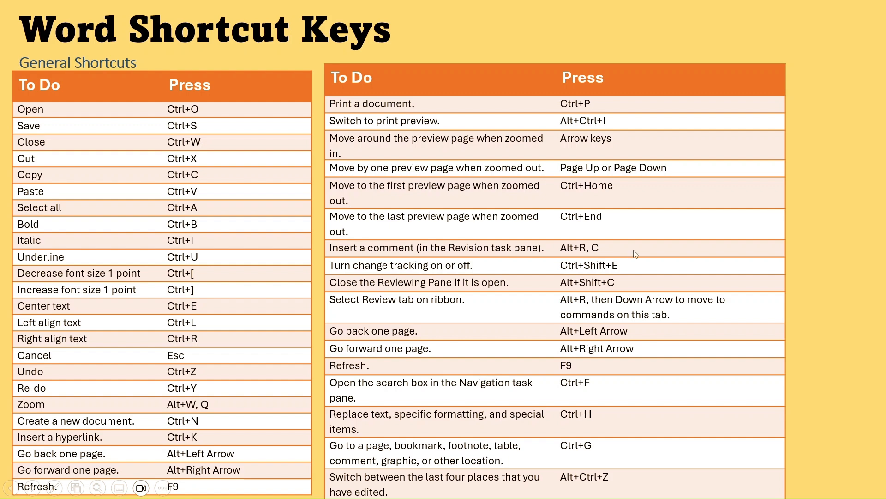
Switch back to the Word document, search it for "video" and look through the matches, closing the Navigation and Comments panes at the end
{"action": "key", "text": "alt+Tab"}
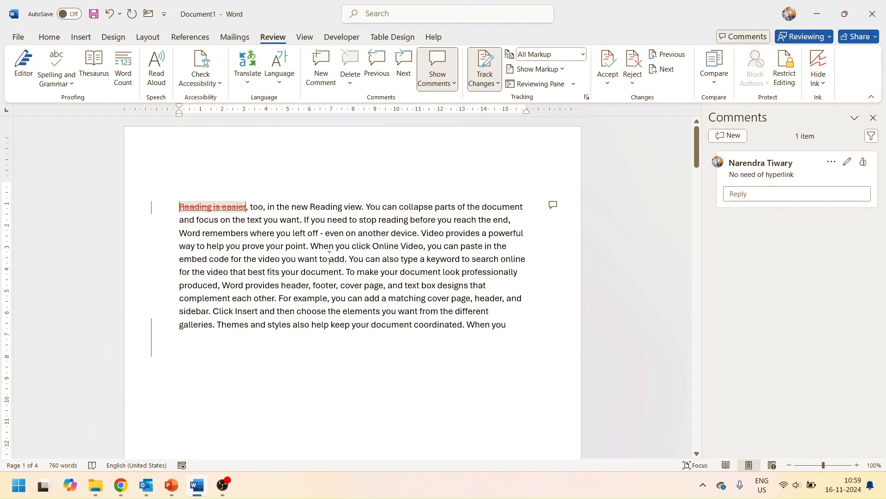
{"action": "key", "text": "ctrl+f"}
{"action": "type", "text": "v"}
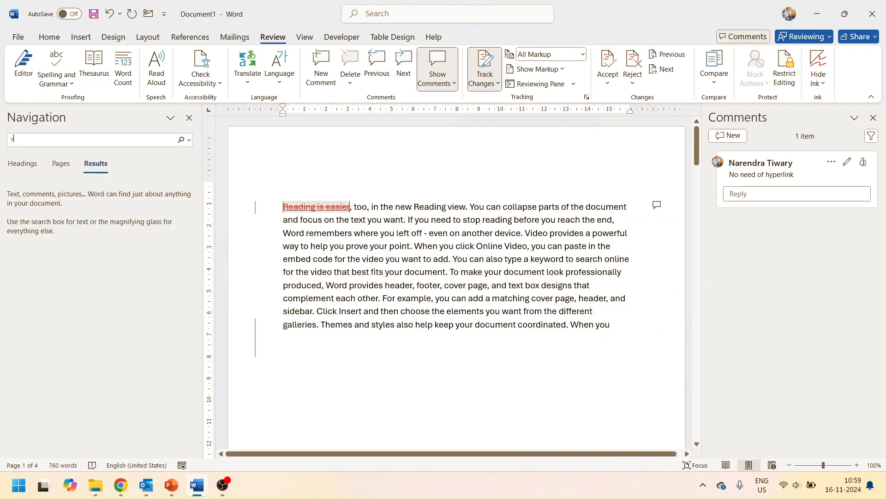
{"action": "type", "text": "ideo"}
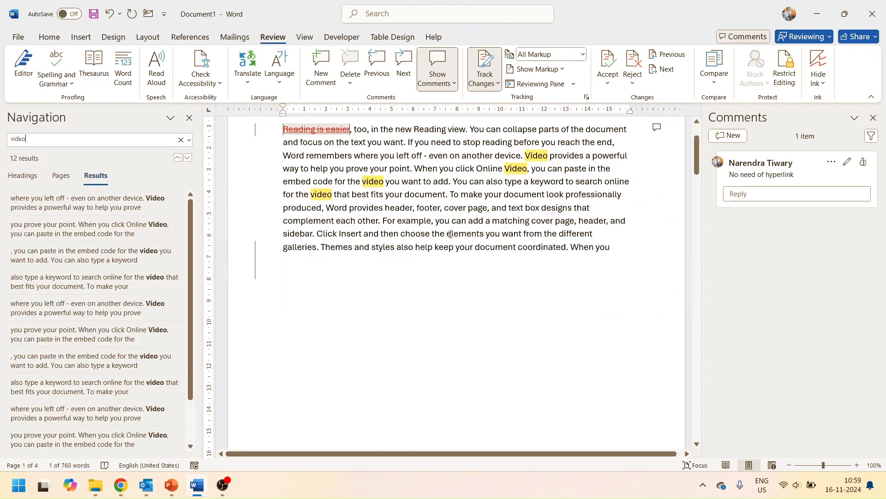
{"action": "scroll", "coordinate": [487, 191], "scroll_direction": "down", "scroll_amount": 10}
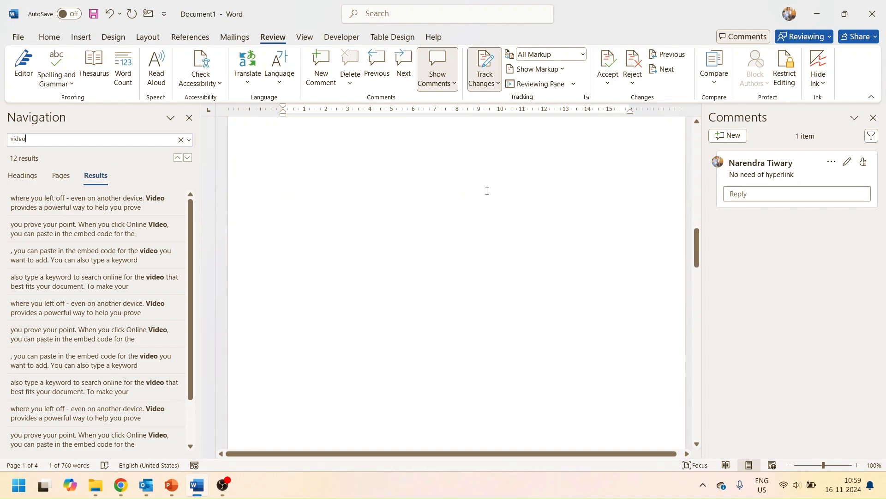
{"action": "scroll", "coordinate": [487, 191], "scroll_direction": "down", "scroll_amount": 10}
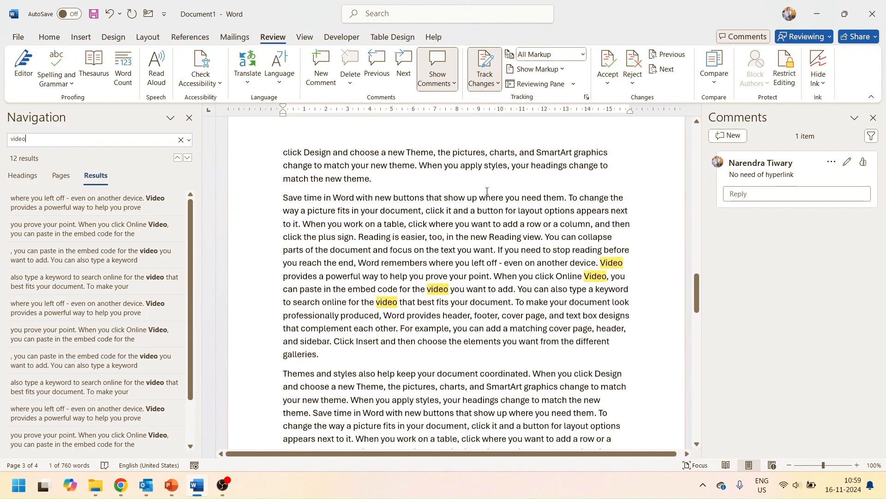
{"action": "scroll", "coordinate": [487, 191], "scroll_direction": "up", "scroll_amount": 1}
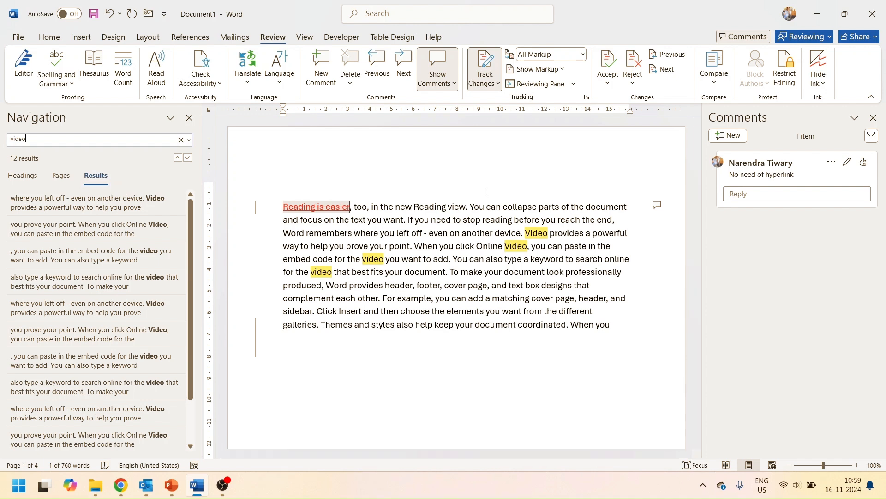
{"action": "left_click", "coordinate": [190, 117]}
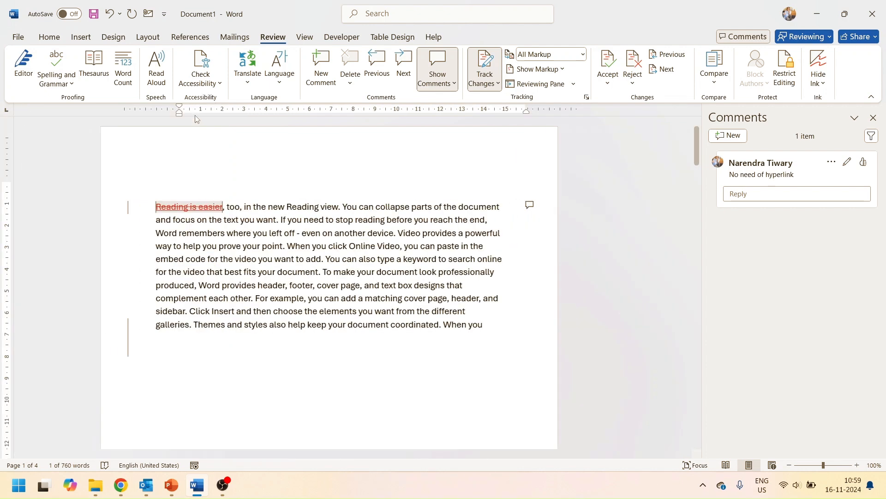
{"action": "left_click", "coordinate": [873, 118]}
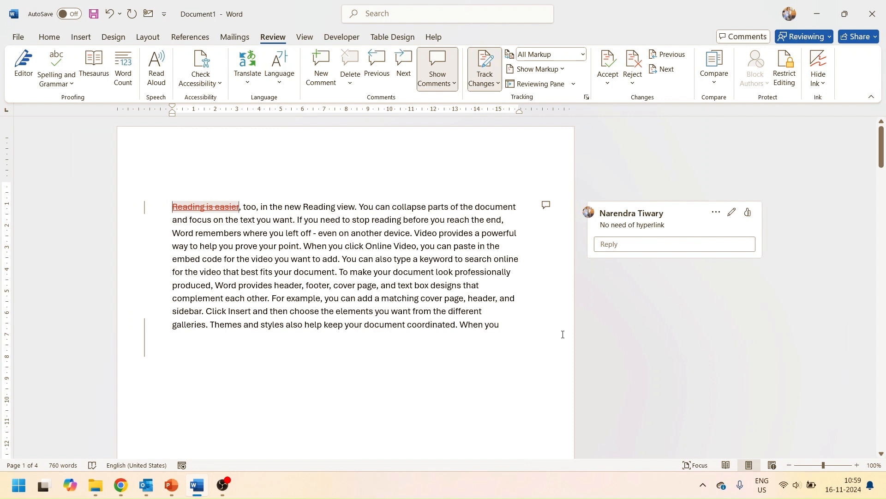
Replace "video" with "graphics" throughout the document, first one match at a time and the rest all at once
{"action": "key", "text": "ctrl+h"}
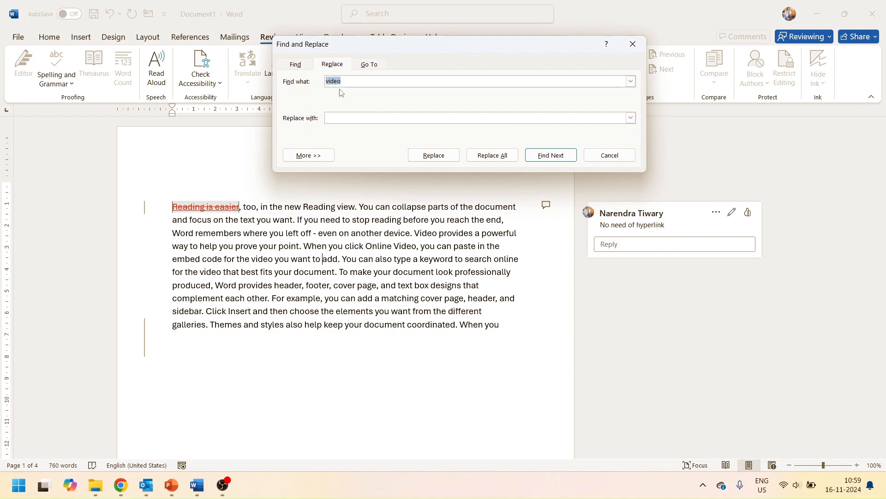
{"action": "left_click", "coordinate": [330, 119]}
{"action": "type", "text": "graphics"}
{"action": "left_click", "coordinate": [434, 155]}
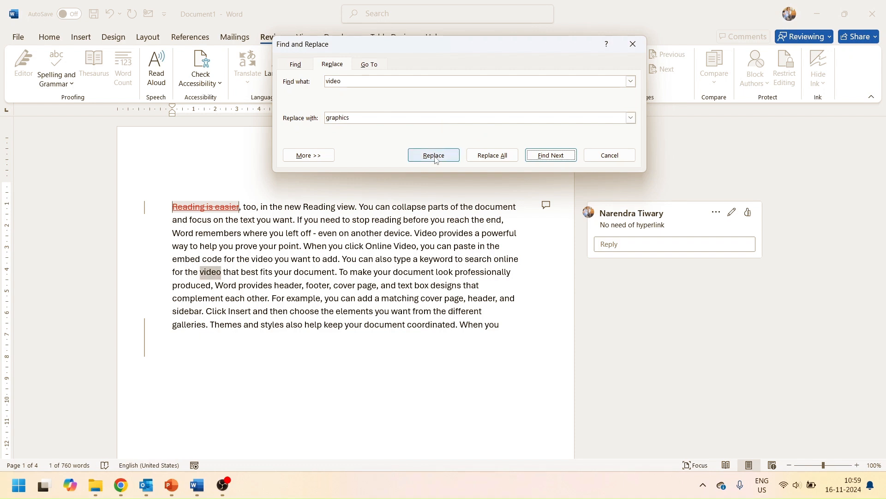
{"action": "left_click", "coordinate": [435, 156]}
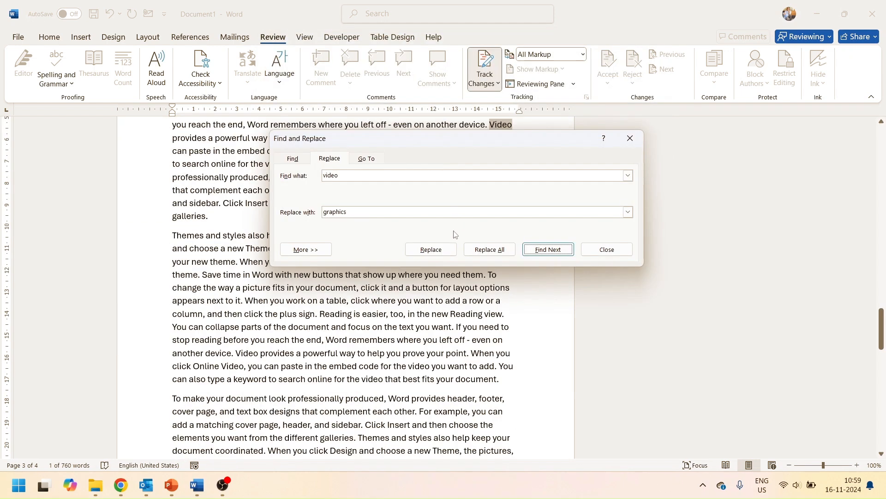
{"action": "left_click", "coordinate": [438, 250]}
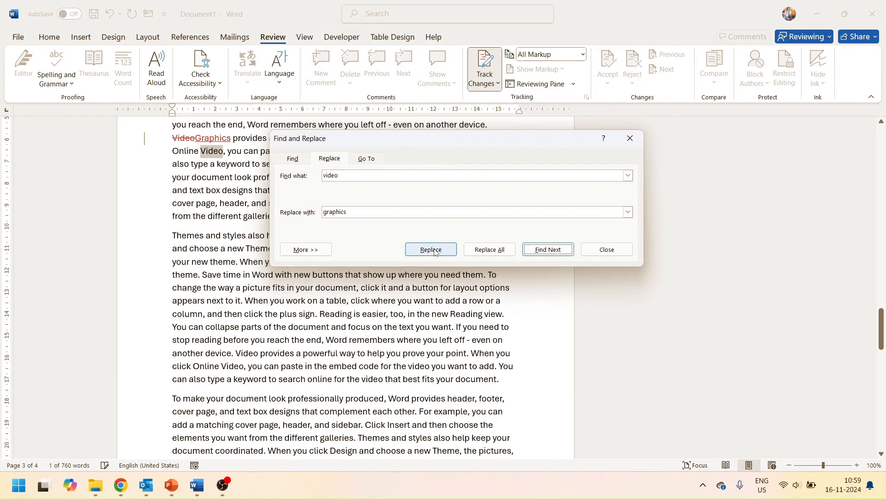
{"action": "left_click", "coordinate": [487, 250]}
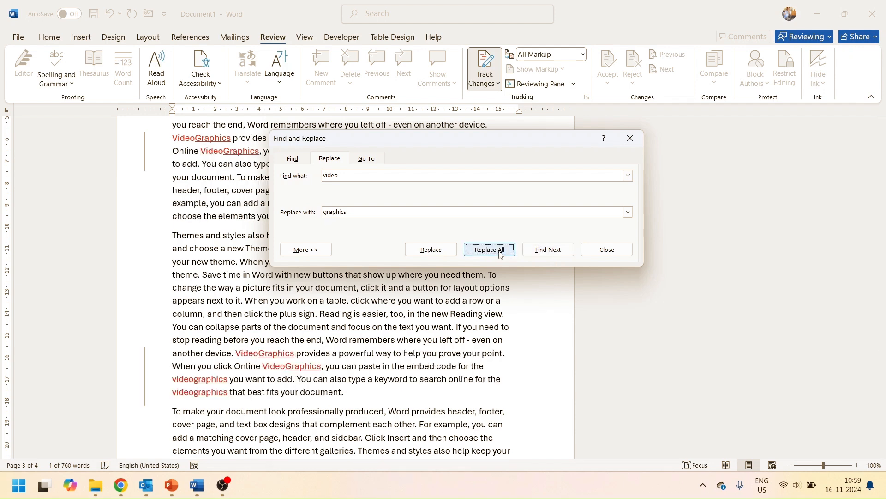
{"action": "left_click", "coordinate": [460, 272]}
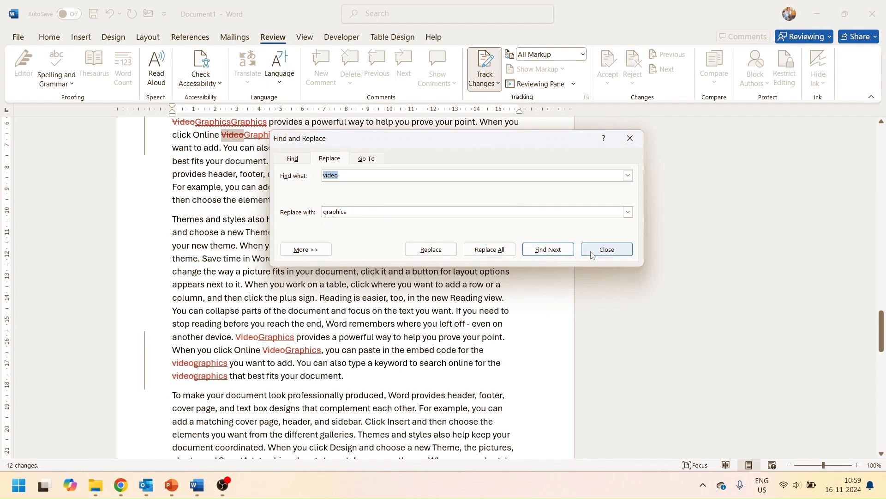
{"action": "left_click", "coordinate": [606, 251]}
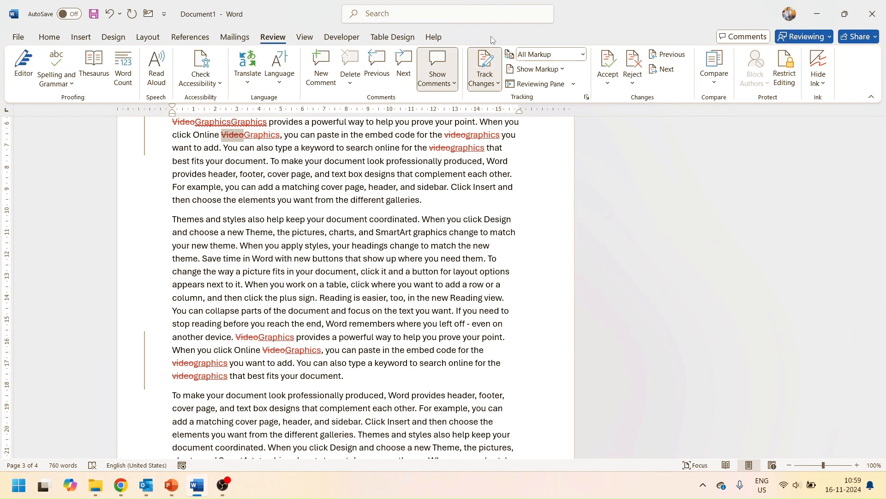
Turn off Track Changes and replace only the next "powerful" on page 3 with "less powerful", without continuing from the beginning
{"action": "scroll", "coordinate": [400, 246], "scroll_direction": "up", "scroll_amount": 3}
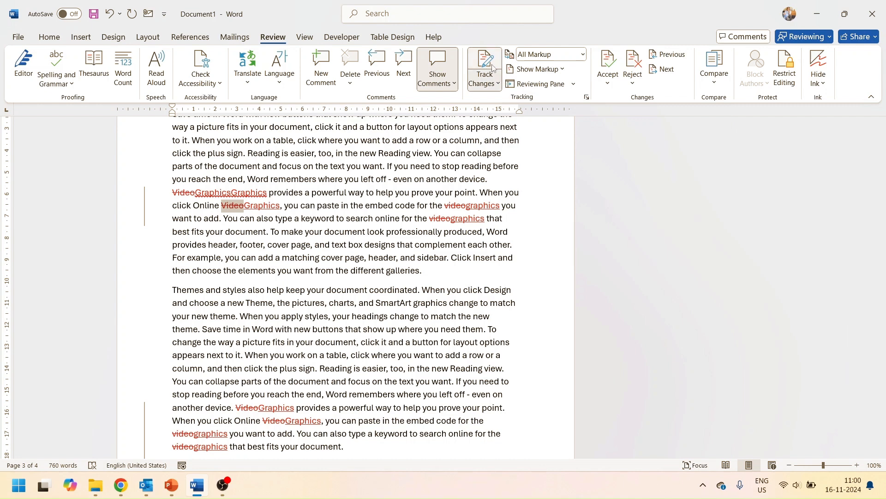
{"action": "key", "text": "ctrl+shift+e"}
{"action": "key", "text": "ctrl+h"}
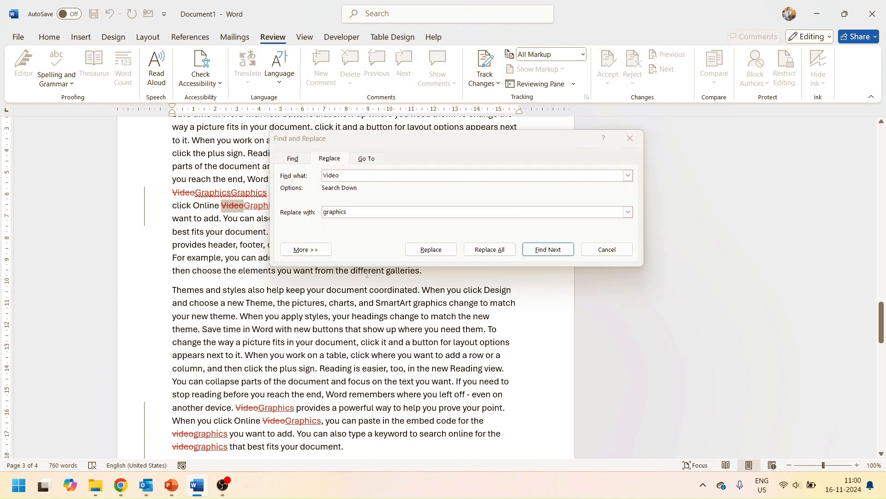
{"action": "type", "text": "power"}
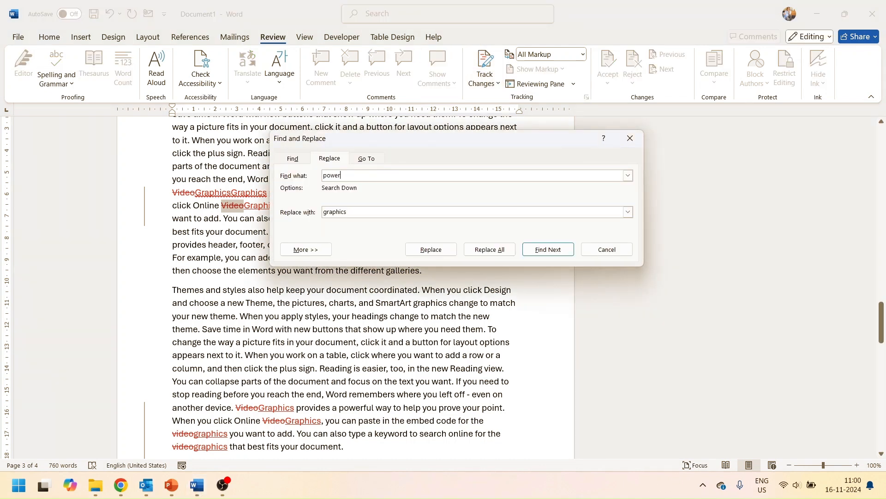
{"action": "type", "text": "ful"}
{"action": "key", "text": "Tab"}
{"action": "type", "text": "less powerful"}
{"action": "left_click_drag", "start_coordinate": [462, 138], "coordinate": [613, 183]}
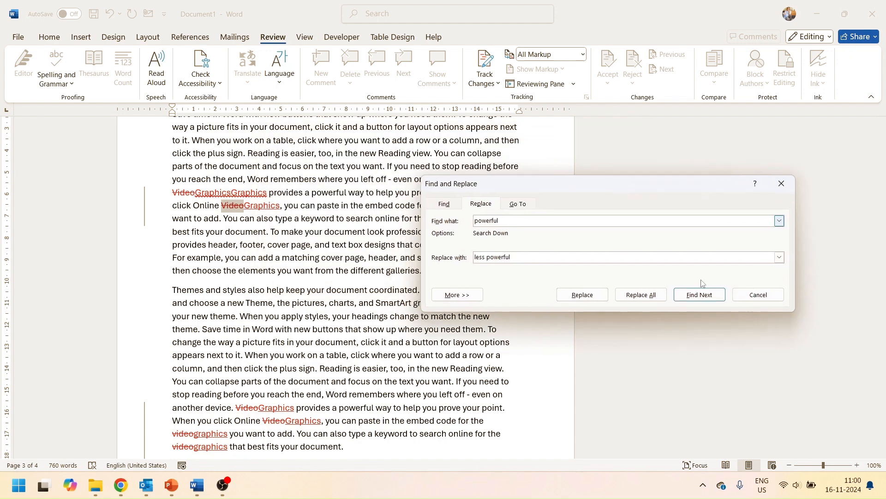
{"action": "left_click", "coordinate": [700, 296]}
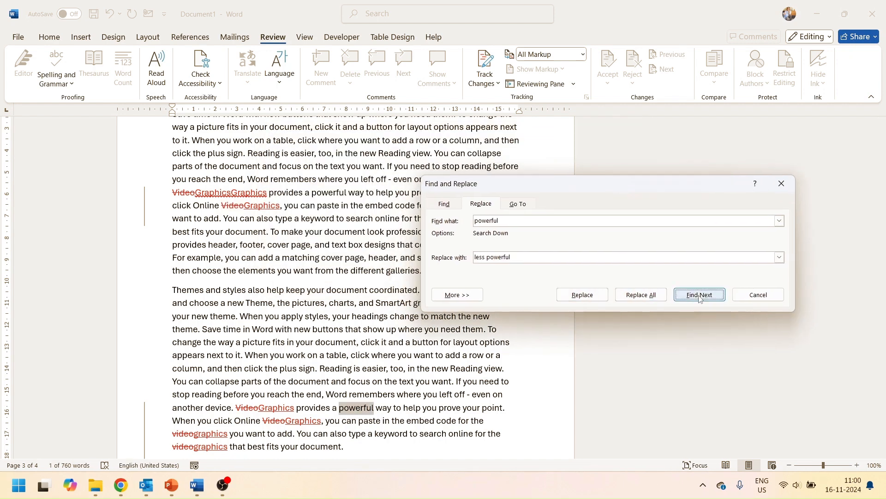
{"action": "left_click", "coordinate": [599, 299]}
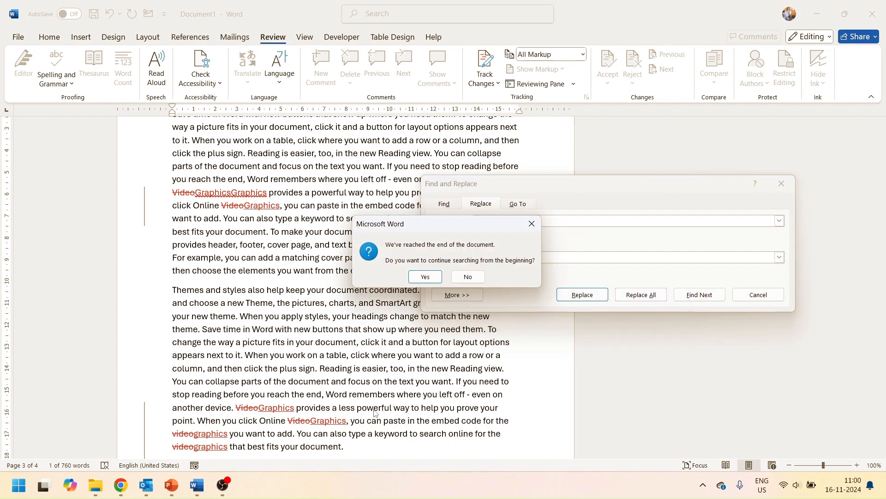
{"action": "left_click", "coordinate": [462, 280]}
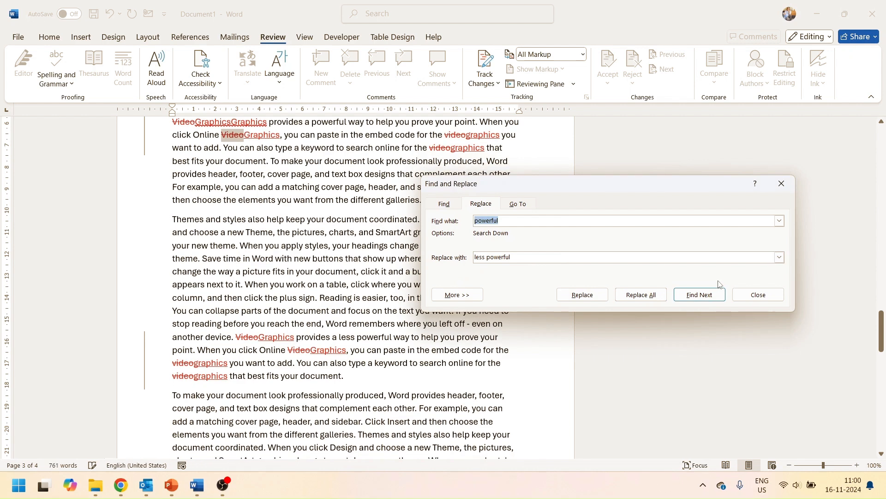
{"action": "left_click", "coordinate": [749, 298]}
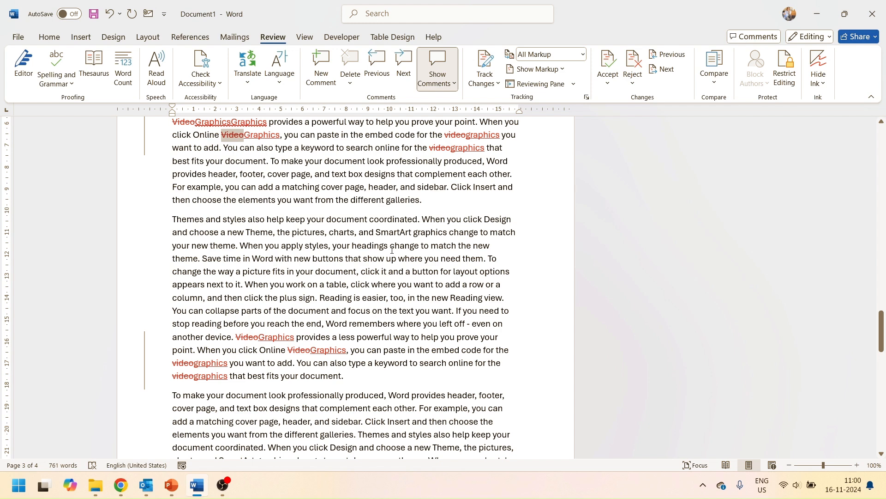
Use Go To to jump to the next comment by the listed reviewer, moving the dialog clear of the text
{"action": "left_click", "coordinate": [392, 247]}
{"action": "key", "text": "ctrl+g"}
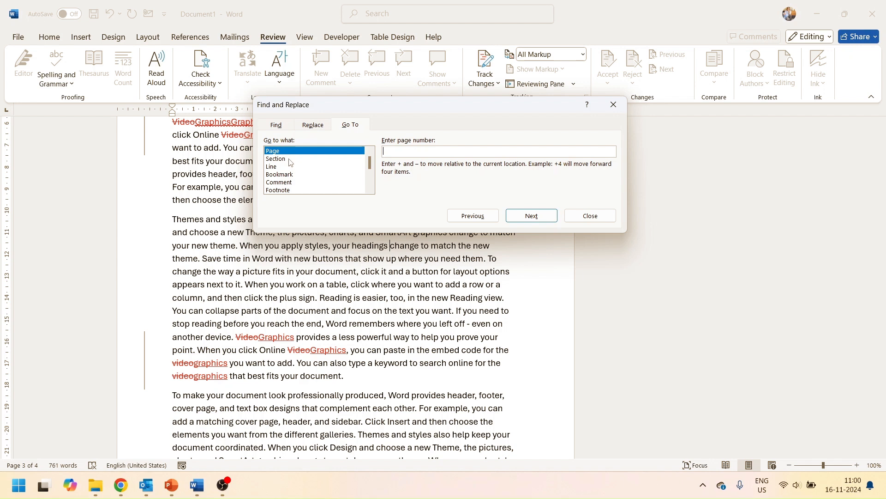
{"action": "left_click", "coordinate": [285, 183]}
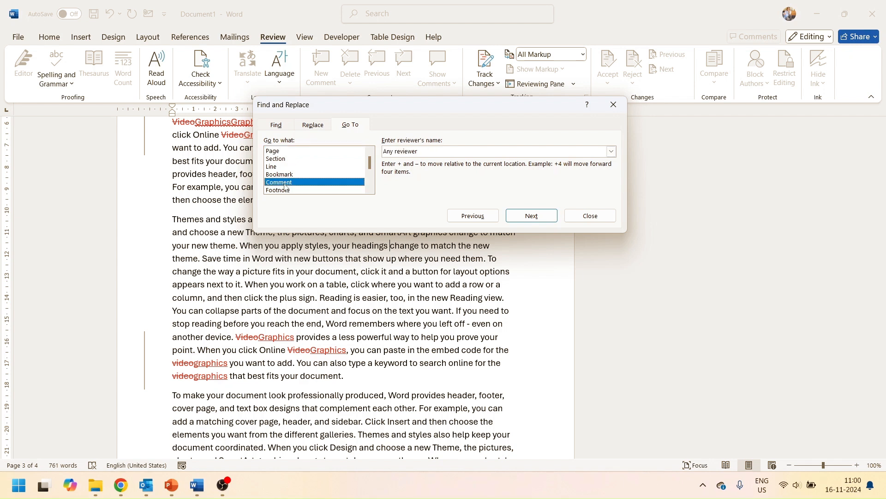
{"action": "key", "text": "Tab"}
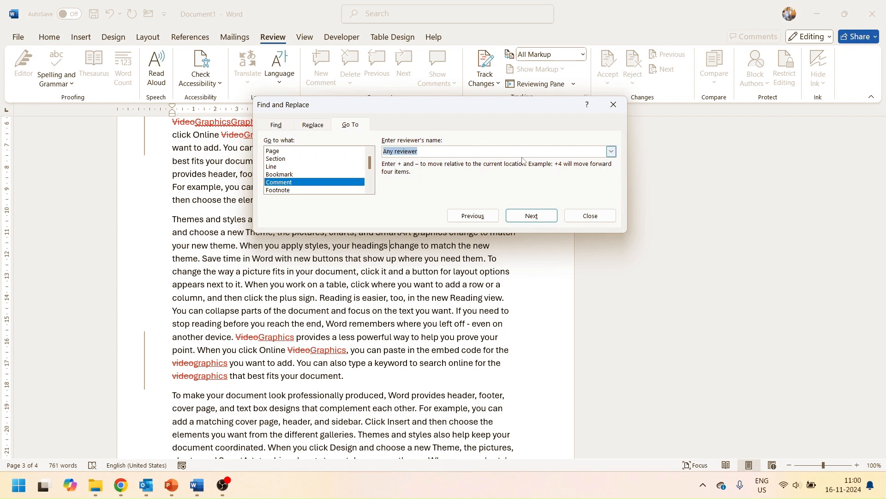
{"action": "left_click", "coordinate": [611, 152]}
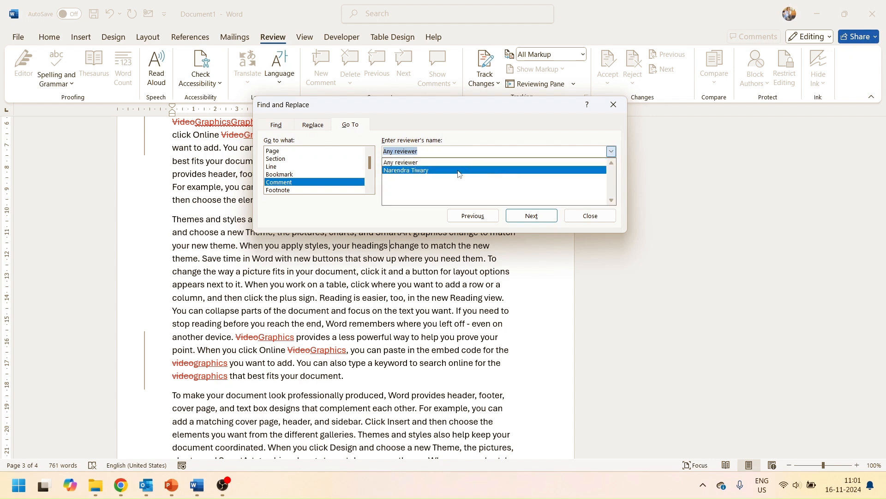
{"action": "left_click", "coordinate": [412, 171]}
{"action": "left_click", "coordinate": [539, 213]}
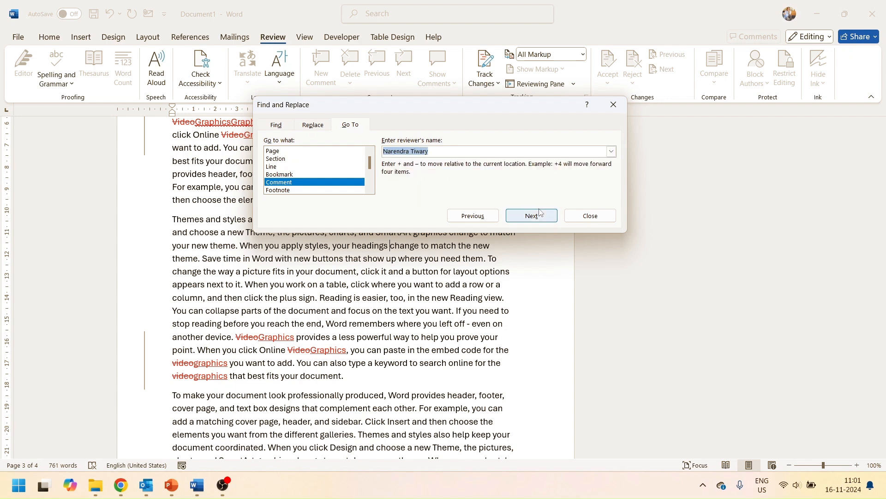
{"action": "left_click_drag", "start_coordinate": [528, 109], "coordinate": [499, 213]}
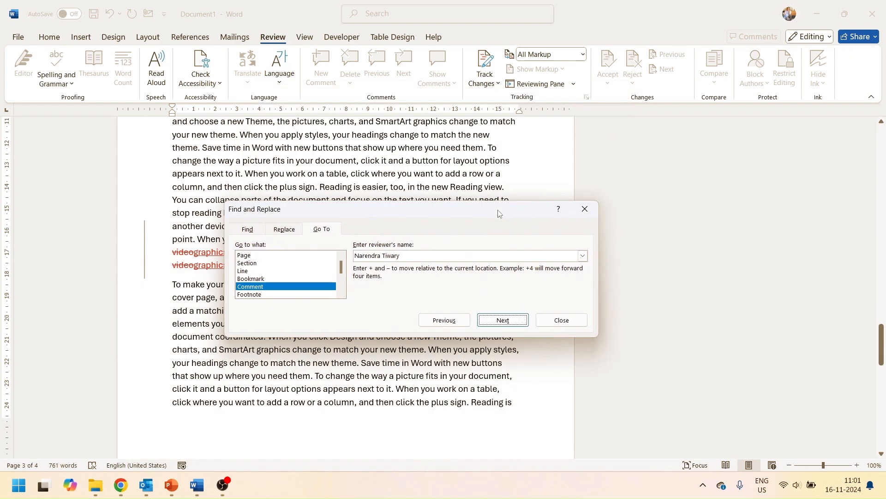
Go to page 1 of the document and close the Go To dialog
{"action": "left_click", "coordinate": [280, 257]}
{"action": "type", "text": "1"}
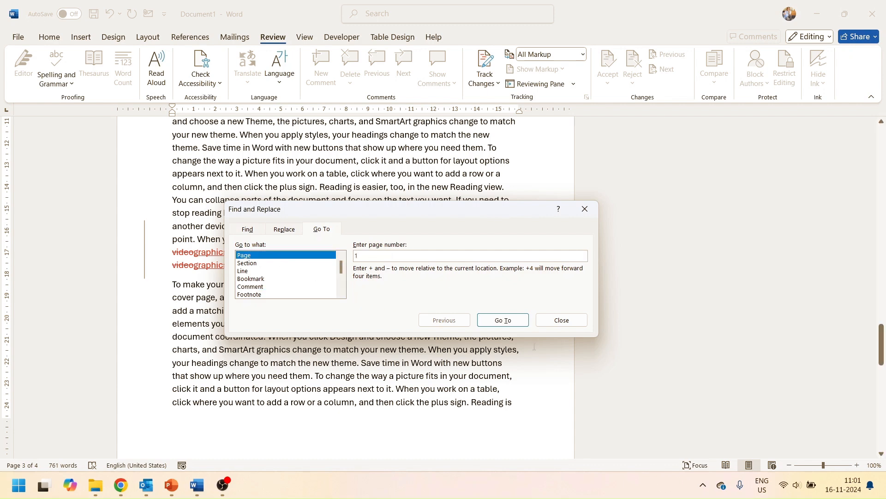
{"action": "left_click", "coordinate": [503, 321]}
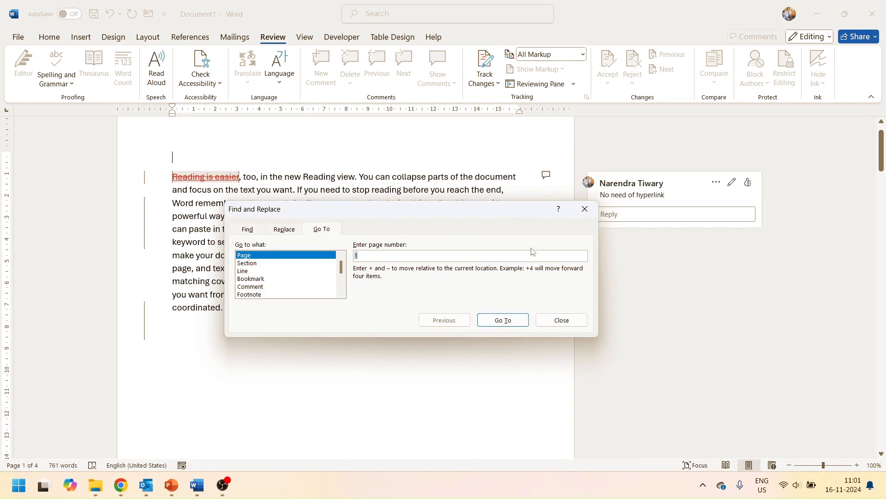
{"action": "left_click", "coordinate": [558, 322]}
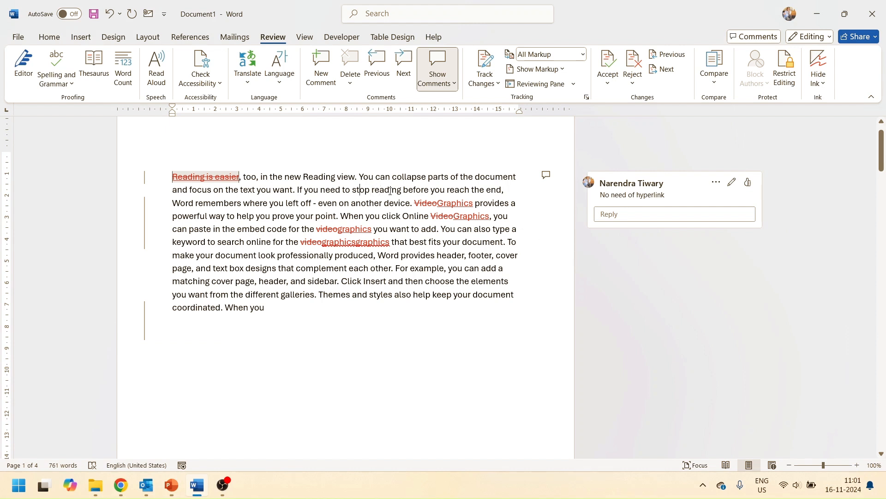
Move the insertion point character by character backward and forward through "stop reading" in the first paragraph
{"action": "key", "text": "Left"}
{"action": "key", "text": "Left"}
{"action": "key", "text": "Left"}
{"action": "key", "text": "Left"}
{"action": "key", "text": "Left"}
{"action": "key", "text": "Left"}
{"action": "key", "text": "Left"}
{"action": "key", "text": "Left"}
{"action": "key", "text": "Right"}
{"action": "key", "text": "Right"}
{"action": "key", "text": "Right"}
{"action": "key", "text": "Right"}
{"action": "key", "text": "Right"}
{"action": "key", "text": "Right"}
{"action": "key", "text": "Right"}
{"action": "key", "text": "Right"}
{"action": "key", "text": "Right"}
{"action": "key", "text": "Right"}
{"action": "key", "text": "Right"}
{"action": "key", "text": "Right"}
{"action": "key", "text": "Right"}
{"action": "key", "text": "Right"}
{"action": "key", "text": "Right"}
{"action": "key", "text": "Left"}
{"action": "key", "text": "Right"}
{"action": "key", "text": "Right"}
{"action": "key", "text": "Right"}
{"action": "key", "text": "Right"}
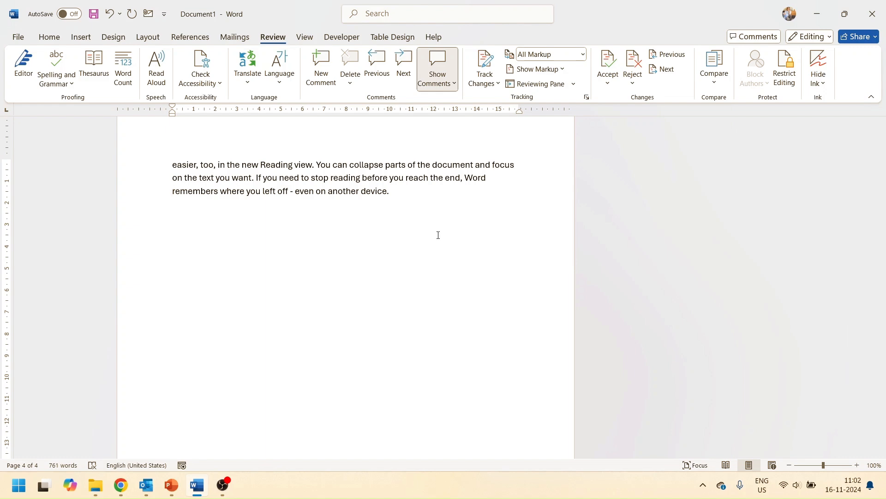
Return to the document's start, move down two lines and forward two words, and look through the pages down to page 3
{"action": "key", "text": "ctrl+Home"}
{"action": "key", "text": "Down"}
{"action": "key", "text": "Down"}
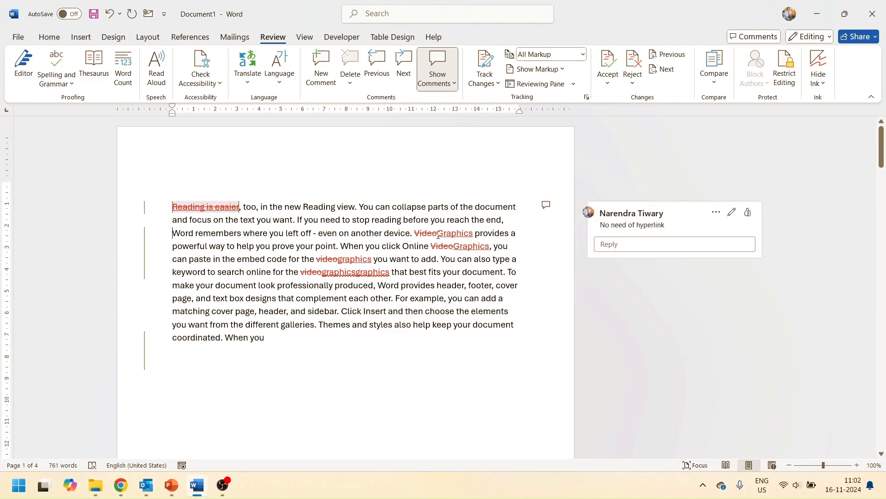
{"action": "key", "text": "ctrl+Right"}
{"action": "key", "text": "ctrl+Right"}
{"action": "scroll", "coordinate": [320, 336], "scroll_direction": "down", "scroll_amount": 10}
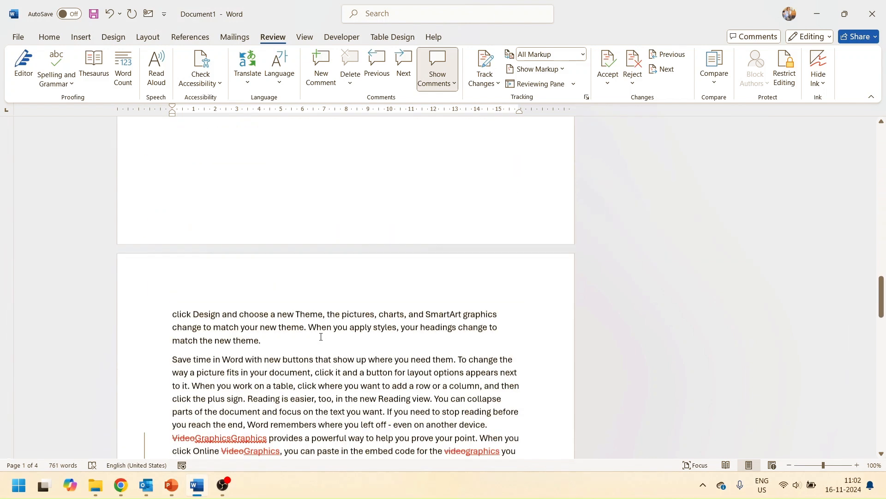
{"action": "scroll", "coordinate": [321, 336], "scroll_direction": "down", "scroll_amount": 5}
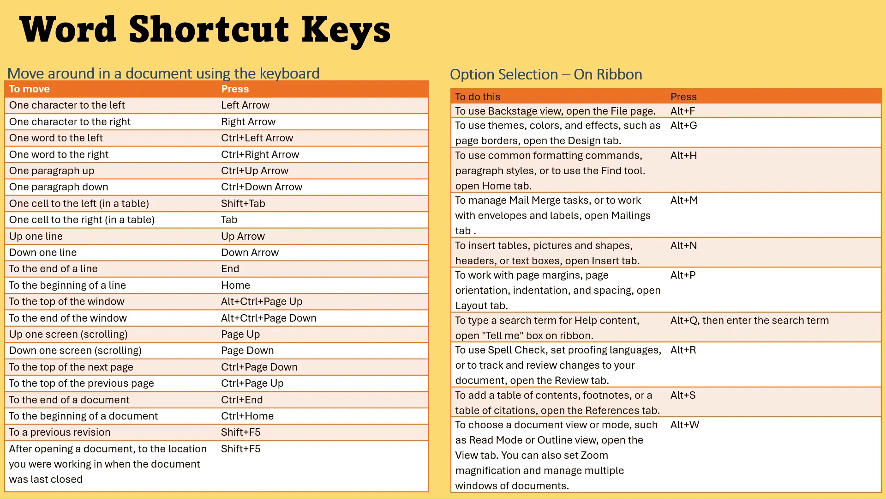
Switch to the Word document and jump through it page by page, and advance the shortcut slideshow by one slide
{"action": "key", "text": "alt+Tab"}
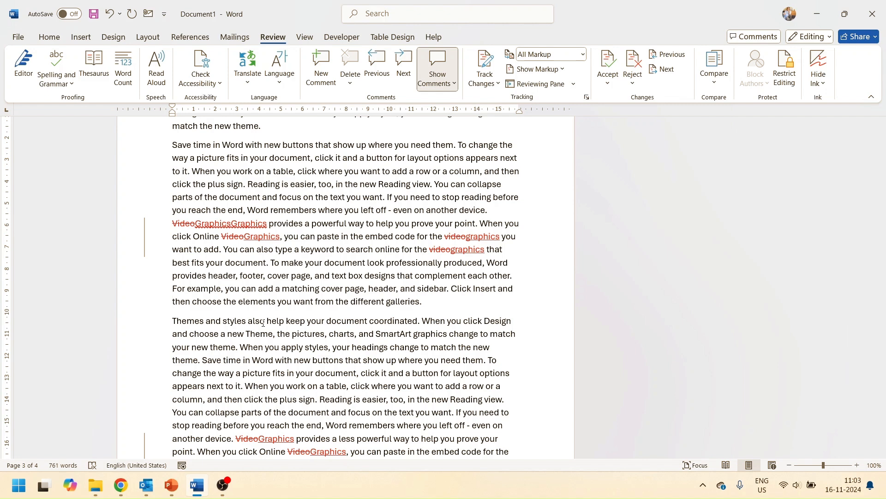
{"action": "key", "text": "ctrl+Return"}
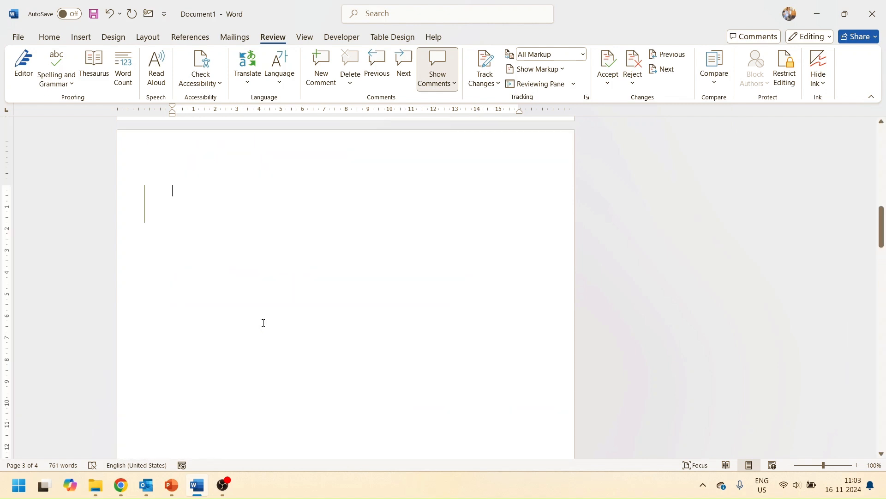
{"action": "key", "text": "ctrl+Page_Down"}
{"action": "key", "text": "ctrl+Page_Down"}
{"action": "key", "text": "ctrl+Page_Down"}
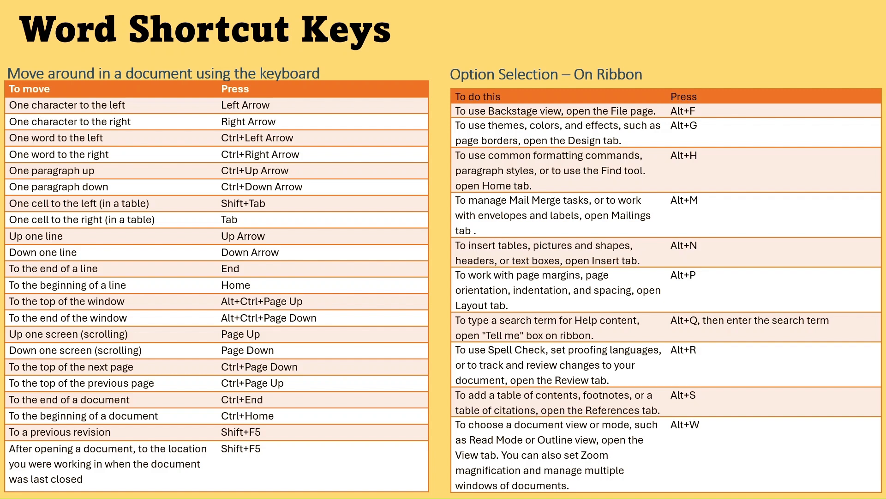
{"action": "key", "text": "Right"}
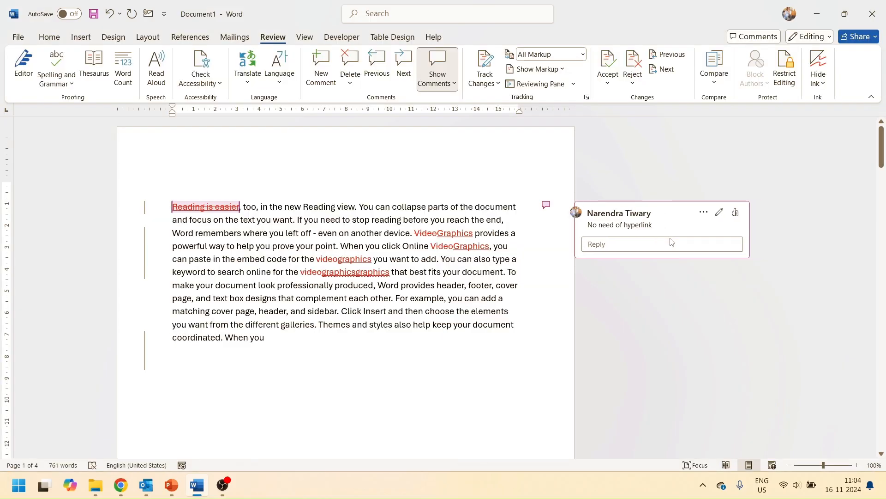
Select "Word remembers where you left off" in the first paragraph and make it bold, italic and underlined
{"action": "key", "text": "shift+Right"}
{"action": "key", "text": "shift+Right"}
{"action": "key", "text": "shift+Right"}
{"action": "key", "text": "shift+Right"}
{"action": "key", "text": "shift+Right"}
{"action": "key", "text": "shift+Right"}
{"action": "key", "text": "shift+Right"}
{"action": "key", "text": "shift+Right"}
{"action": "key", "text": "shift+Right"}
{"action": "key", "text": "shift+Right"}
{"action": "key", "text": "shift+Right"}
{"action": "key", "text": "shift+Right"}
{"action": "key", "text": "shift+Right"}
{"action": "key", "text": "shift+Right"}
{"action": "key", "text": "shift+Right"}
{"action": "key", "text": "shift+Right"}
{"action": "key", "text": "shift+Right"}
{"action": "key", "text": "shift+Right"}
{"action": "key", "text": "shift+Right"}
{"action": "key", "text": "shift+Right"}
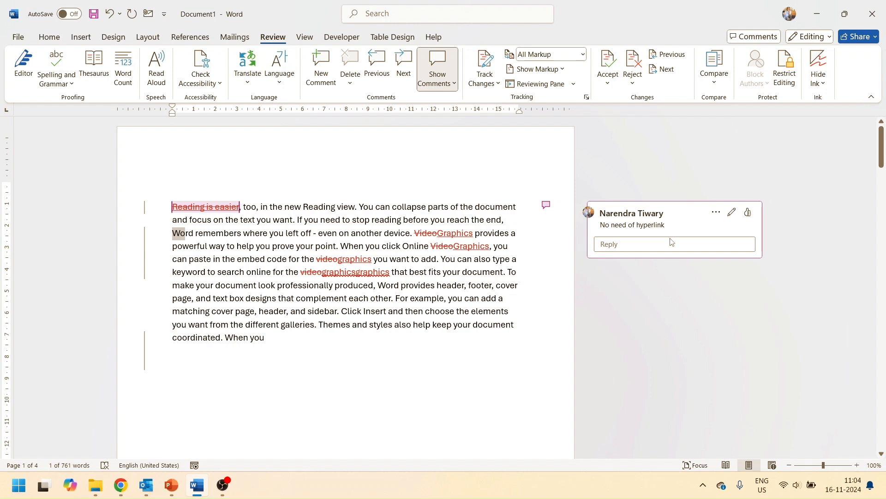
{"action": "key", "text": "shift+Right"}
{"action": "key", "text": "shift+Right"}
{"action": "key", "text": "shift+Right"}
{"action": "key", "text": "shift+Right"}
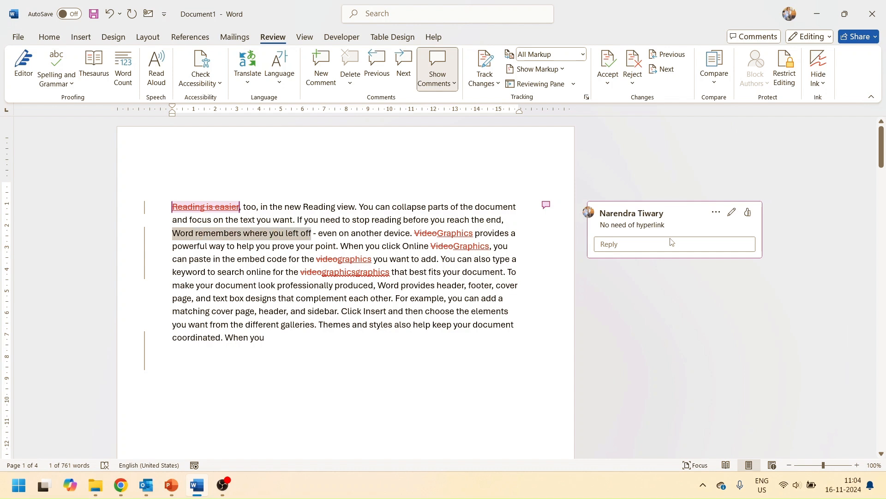
{"action": "key", "text": "ctrl+b"}
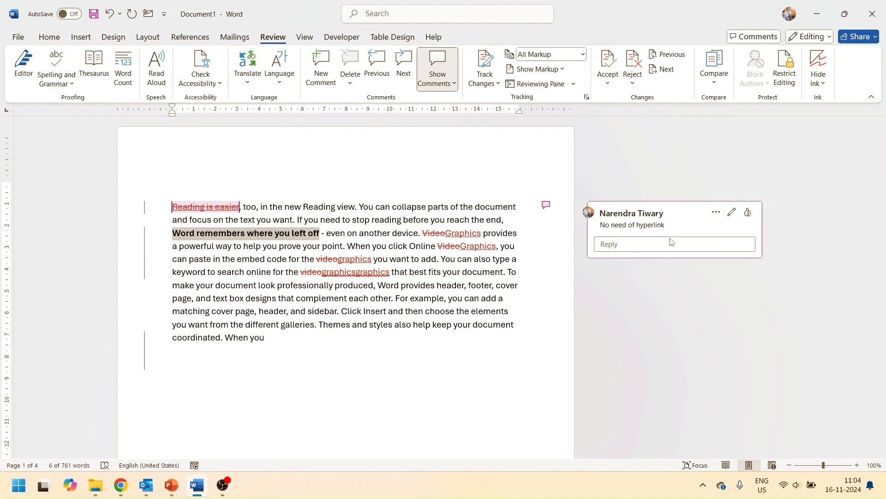
{"action": "key", "text": "ctrl+i"}
{"action": "key", "text": "ctrl+u"}
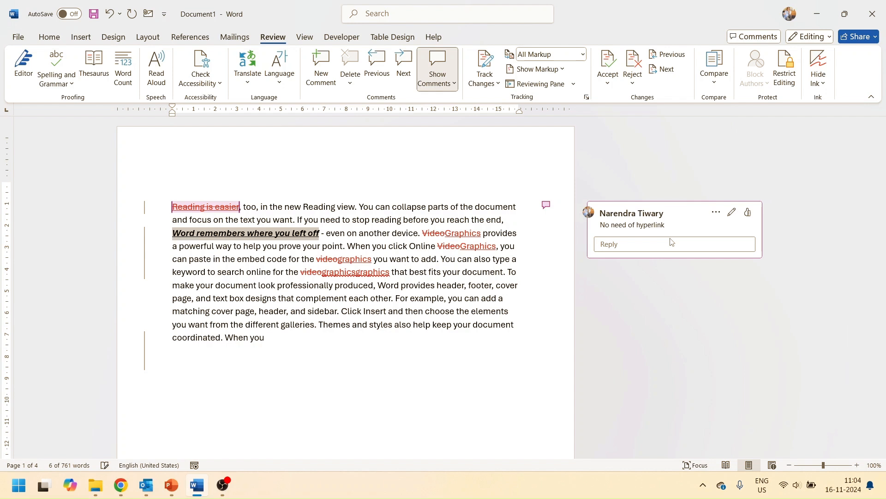
Remove the bold, italic and underline formatting from "Word remembers where you left off"
{"action": "key", "text": "ctrl+b"}
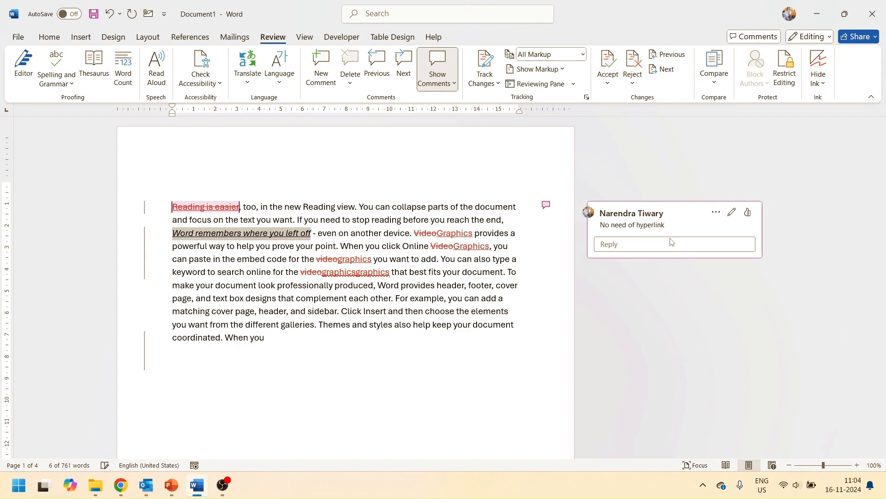
{"action": "key", "text": "ctrl+i"}
{"action": "key", "text": "ctrl+u"}
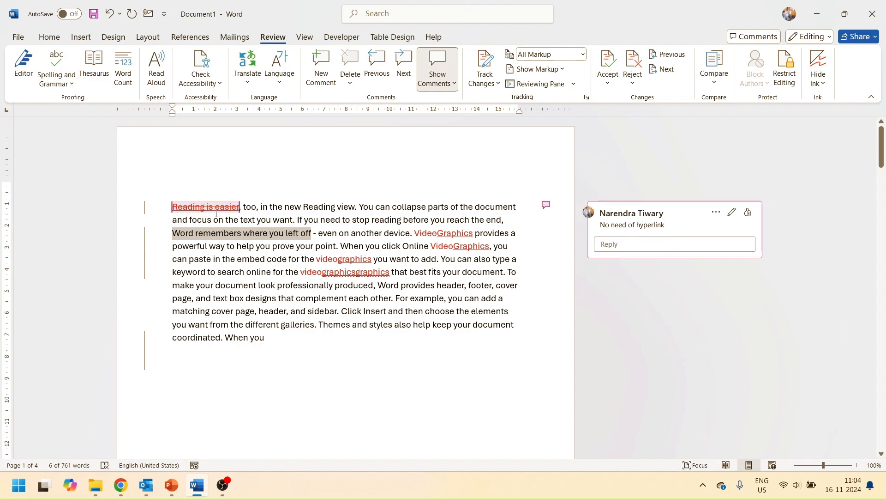
Consult the shortcut slide, return to the Word document and apply the Strikethrough font effect to "Word remembers where you left off"
{"action": "mouse_move", "coordinate": [231, 213]}
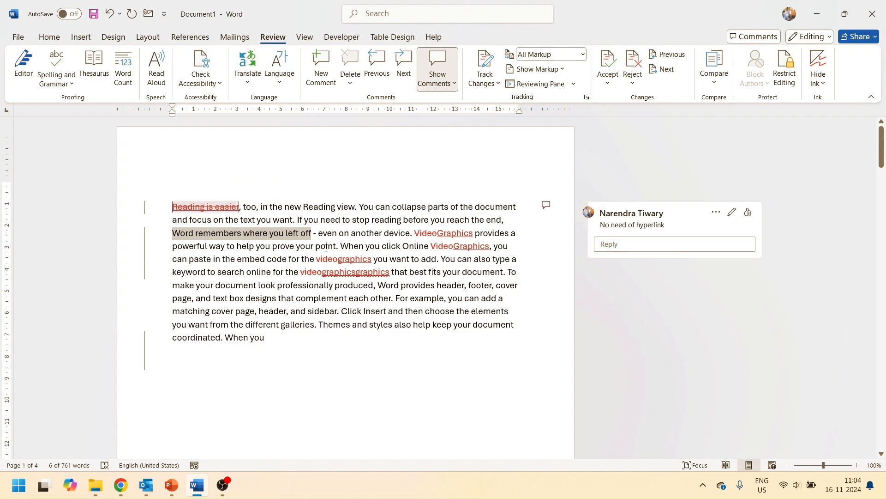
{"action": "key", "text": "alt+Tab"}
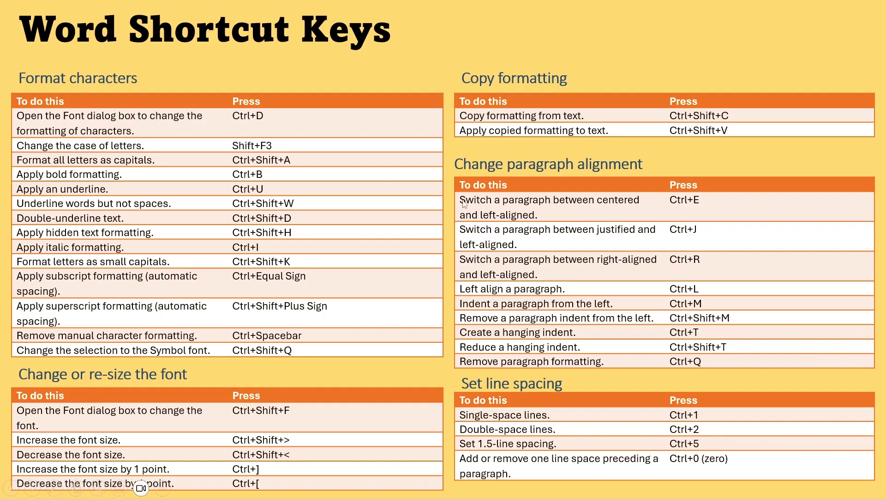
{"action": "key", "text": "alt+Tab"}
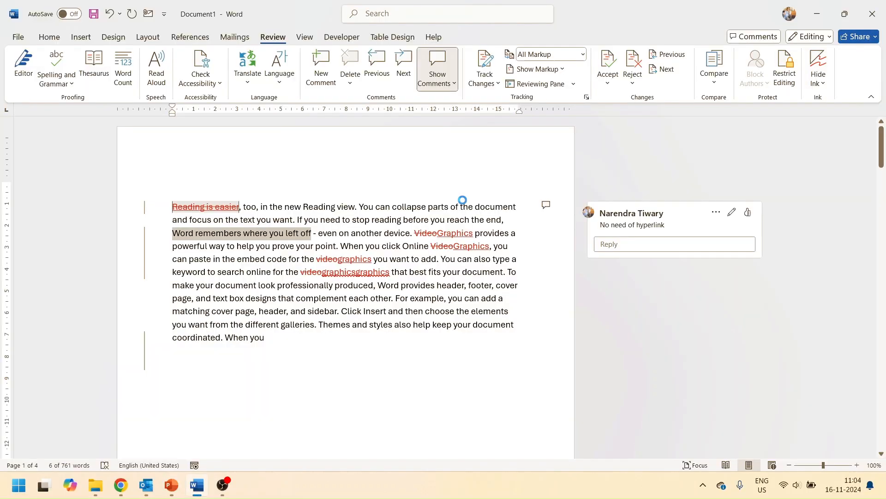
{"action": "key", "text": "ctrl+d"}
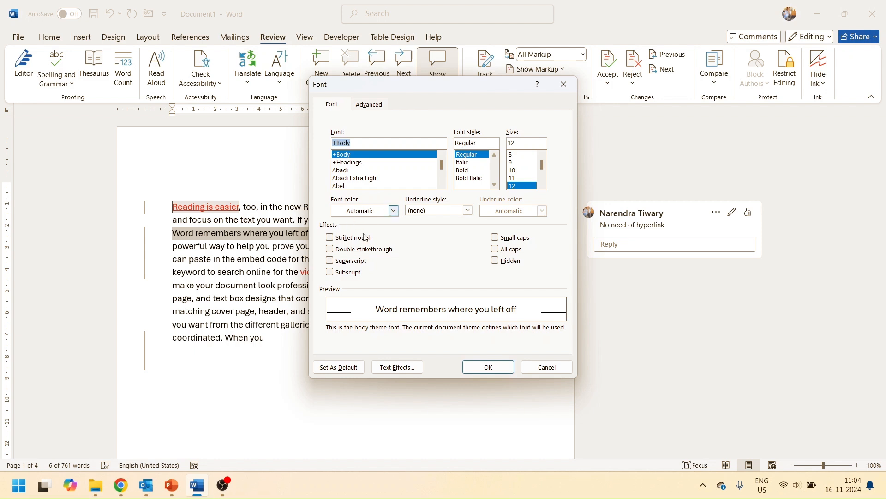
{"action": "key", "text": "Tab"}
{"action": "key", "text": "Tab"}
{"action": "key", "text": "Tab"}
{"action": "key", "text": "Tab"}
{"action": "key", "text": "Tab"}
{"action": "key", "text": "space"}
{"action": "key", "text": "Tab"}
{"action": "key", "text": "Tab"}
{"action": "key", "text": "Tab"}
{"action": "key", "text": "Tab"}
{"action": "key", "text": "Tab"}
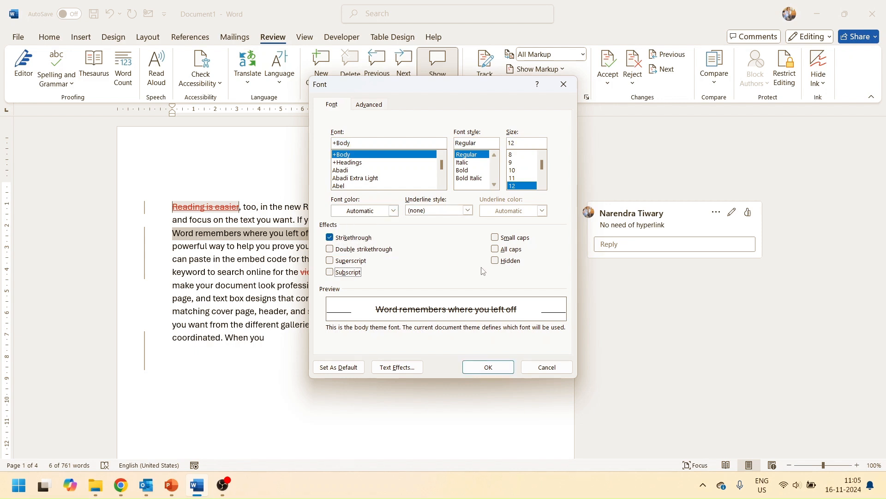
{"action": "key", "text": "Tab"}
{"action": "key", "text": "Tab"}
{"action": "key", "text": "Tab"}
{"action": "key", "text": "Tab"}
{"action": "key", "text": "Return"}
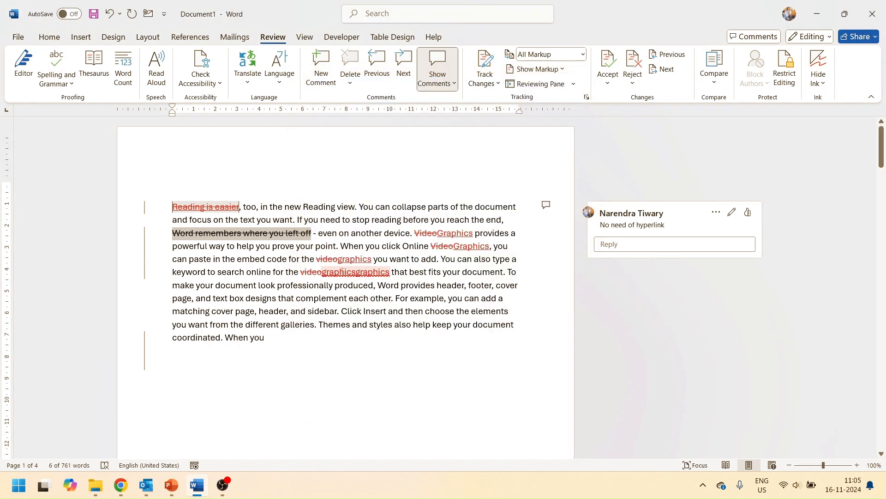
Apply the Strikethrough effect and red font color to "and text box designs that complement each other." in the first paragraph
{"action": "left_click", "coordinate": [228, 233]}
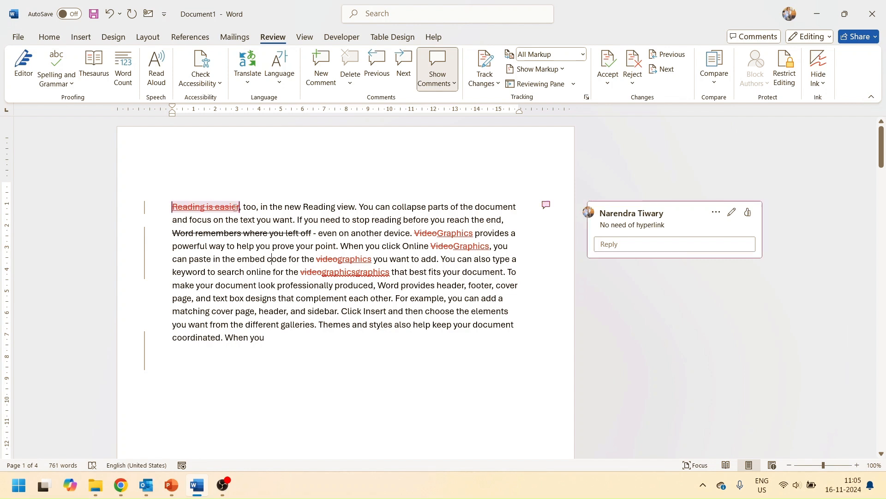
{"action": "double_click", "coordinate": [177, 232]}
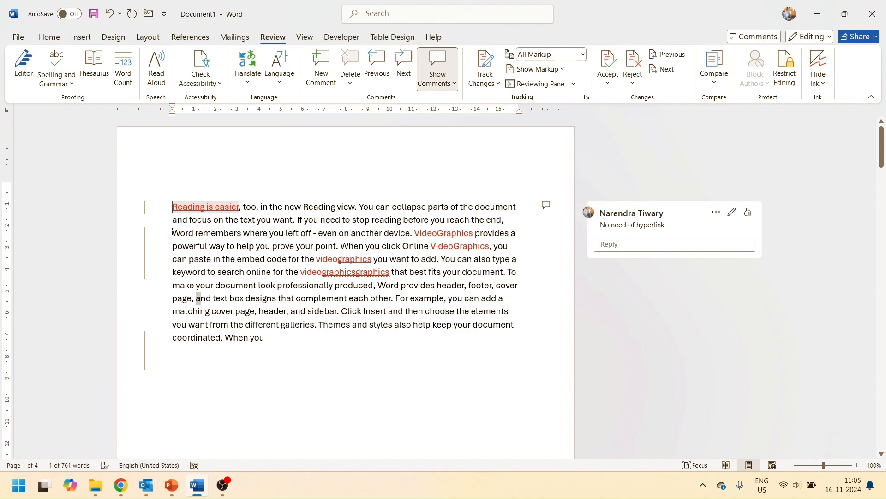
{"action": "key", "text": "shift+Right"}
{"action": "key", "text": "shift+Right"}
{"action": "key", "text": "shift+Right"}
{"action": "key", "text": "shift+Right"}
{"action": "key", "text": "shift+Right"}
{"action": "key", "text": "shift+Right"}
{"action": "key", "text": "shift+Right"}
{"action": "key", "text": "shift+Right"}
{"action": "key", "text": "shift+Right"}
{"action": "key", "text": "shift+Right"}
{"action": "key", "text": "shift+Right"}
{"action": "key", "text": "shift+Right"}
{"action": "key", "text": "shift+Right"}
{"action": "key", "text": "shift+Right"}
{"action": "key", "text": "shift+Right"}
{"action": "key", "text": "shift+Right"}
{"action": "key", "text": "shift+Right"}
{"action": "key", "text": "shift+Right"}
{"action": "key", "text": "shift+Right"}
{"action": "key", "text": "shift+Right"}
{"action": "key", "text": "shift+Right"}
{"action": "key", "text": "shift+Right"}
{"action": "key", "text": "shift+Right"}
{"action": "key", "text": "shift+Right"}
{"action": "key", "text": "shift+Right"}
{"action": "key", "text": "shift+Right"}
{"action": "key", "text": "shift+Right"}
{"action": "key", "text": "shift+Right"}
{"action": "key", "text": "shift+Right"}
{"action": "key", "text": "shift+Right"}
{"action": "key", "text": "shift+Right"}
{"action": "key", "text": "shift+Right"}
{"action": "key", "text": "shift+Right"}
{"action": "key", "text": "shift+Right"}
{"action": "key", "text": "shift+Right"}
{"action": "key", "text": "shift+Right"}
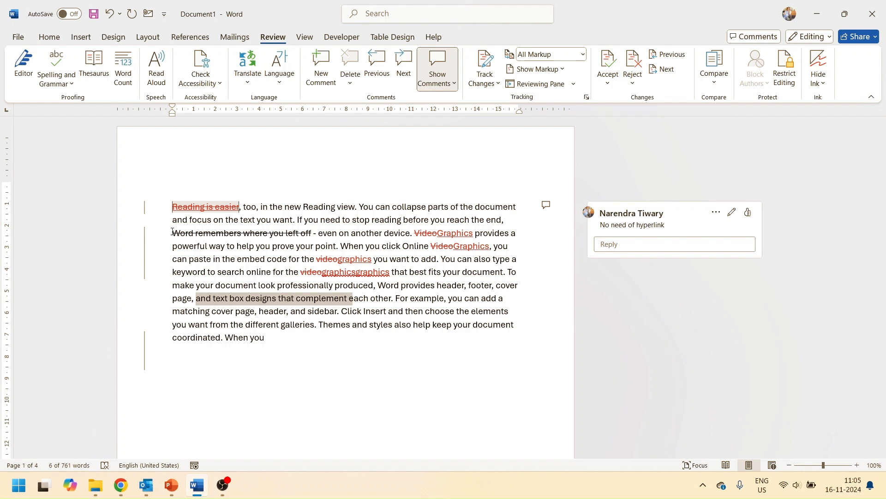
{"action": "key", "text": "shift+Right"}
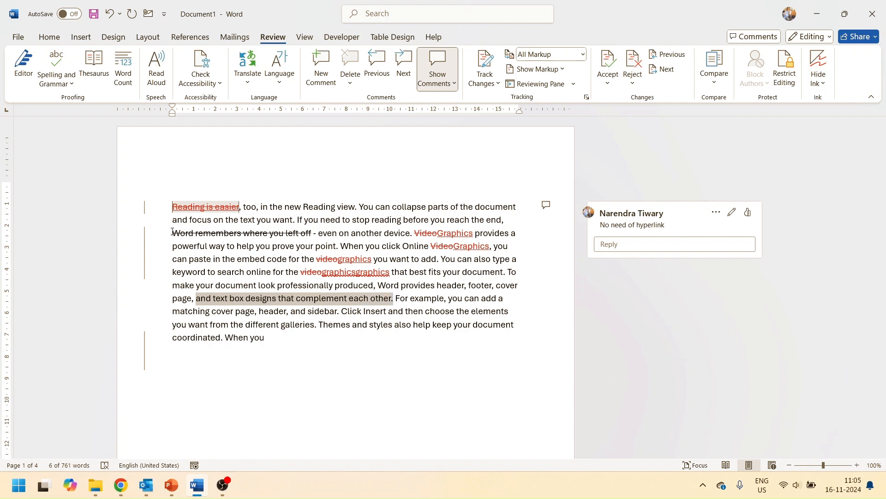
{"action": "key", "text": "ctrl+d"}
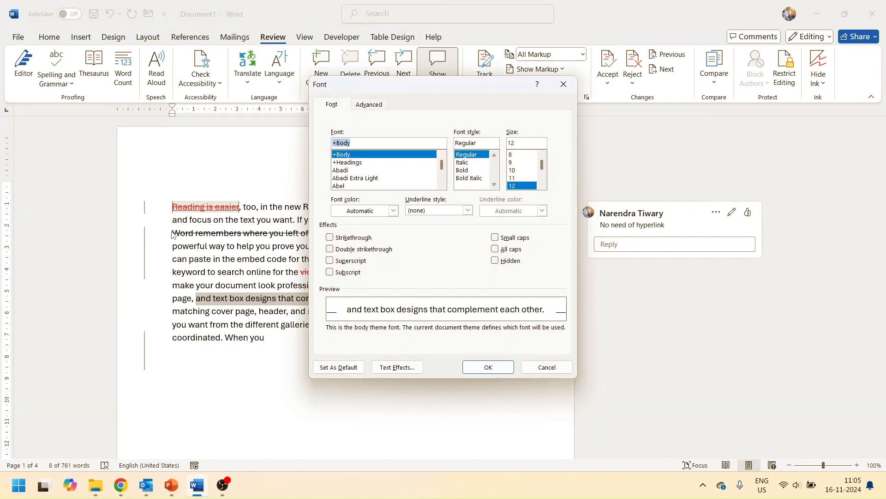
{"action": "key", "text": "Tab"}
{"action": "key", "text": "Tab"}
{"action": "key", "text": "Tab"}
{"action": "key", "text": "Tab"}
{"action": "key", "text": "Tab"}
{"action": "key", "text": "shift+Tab"}
{"action": "key", "text": "shift+Tab"}
{"action": "key", "text": "Tab"}
{"action": "key", "text": "Tab"}
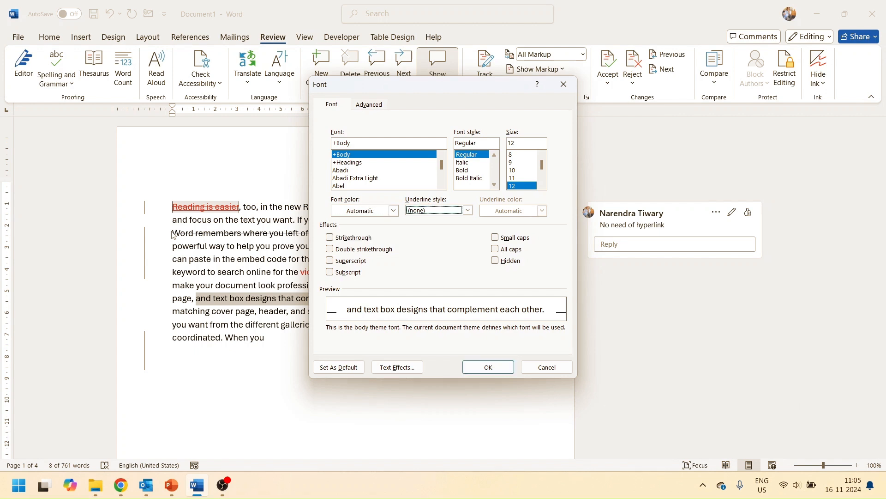
{"action": "key", "text": "space"}
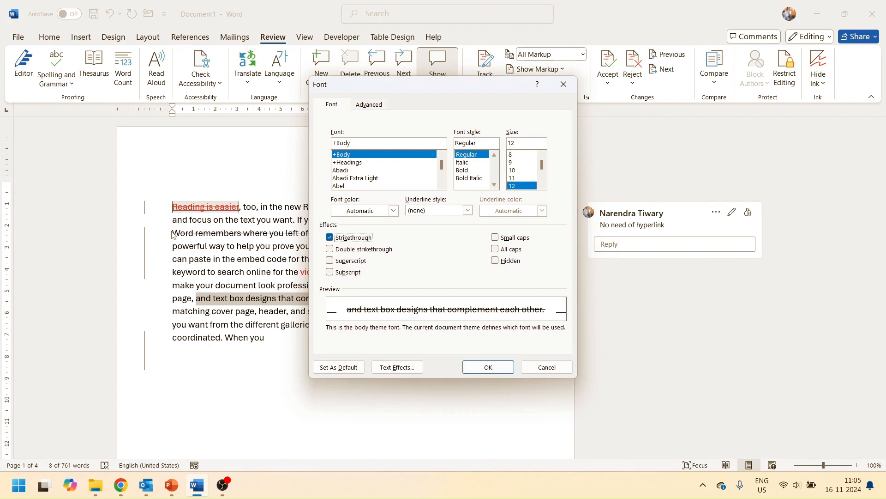
{"action": "left_click", "coordinate": [366, 210]}
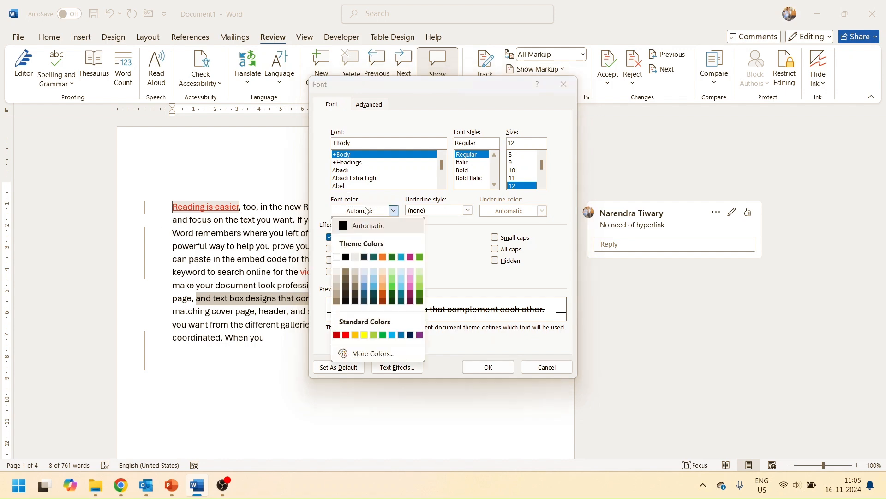
{"action": "left_click", "coordinate": [346, 335]}
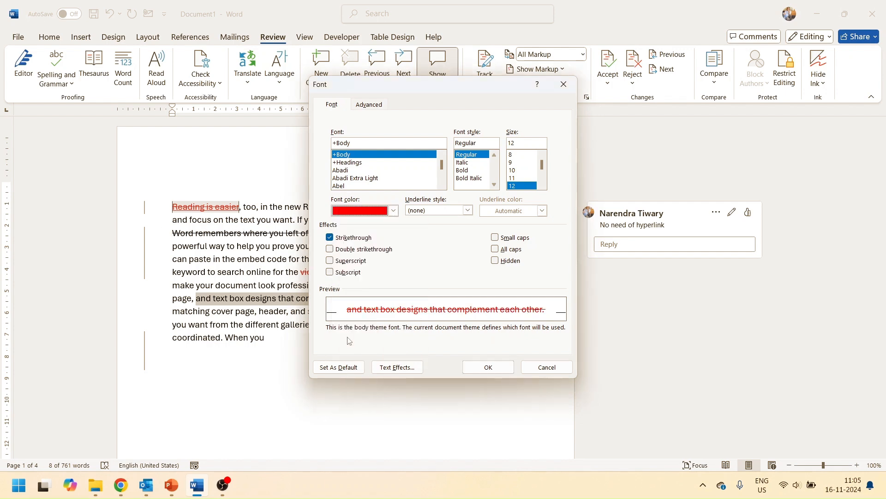
{"action": "left_click", "coordinate": [480, 367]}
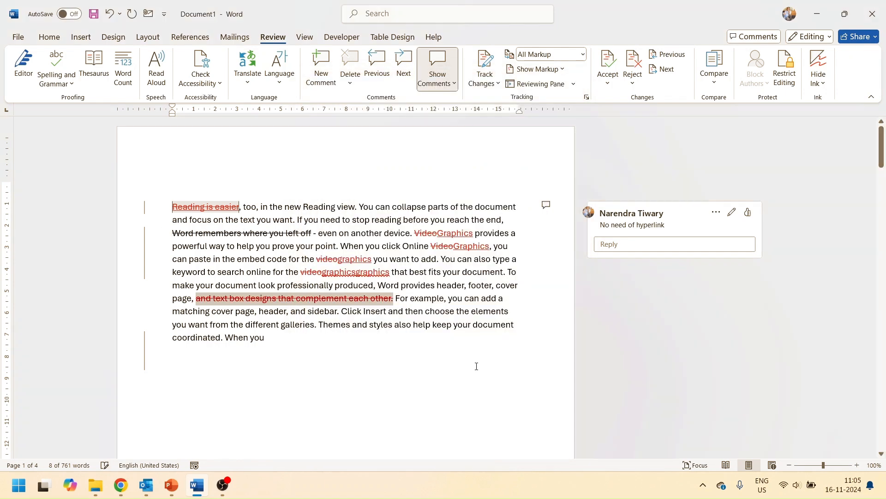
{"action": "left_click", "coordinate": [377, 325]}
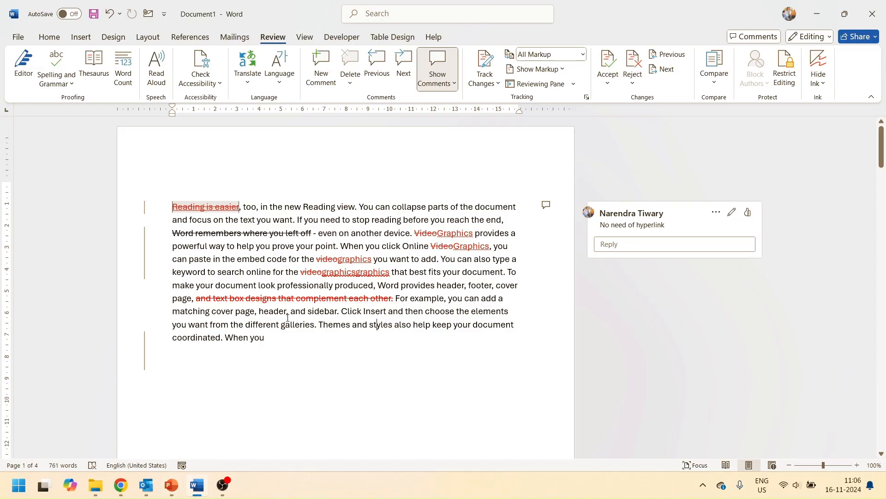
Select the paragraph starting "Save time in Word with new buttons" on page 3 and justify it
{"action": "scroll", "coordinate": [288, 318], "scroll_direction": "down", "scroll_amount": 10}
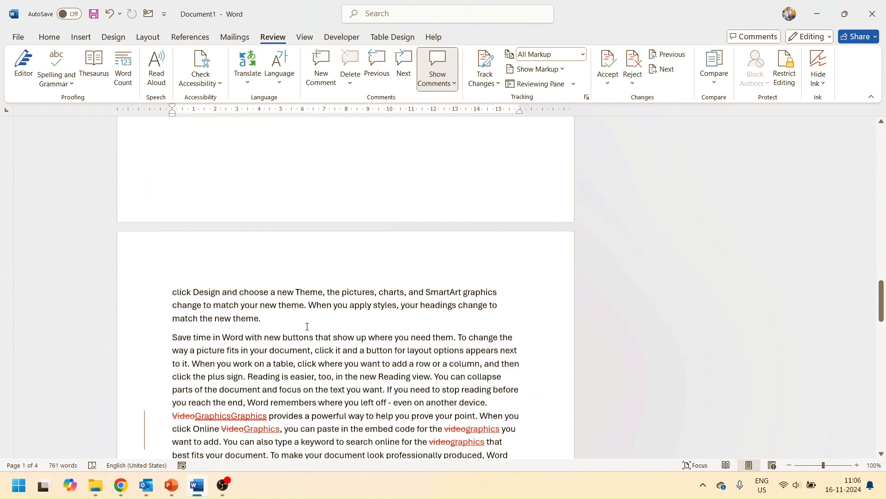
{"action": "scroll", "coordinate": [307, 326], "scroll_direction": "down", "scroll_amount": 5}
{"action": "scroll", "coordinate": [235, 215], "scroll_direction": "up", "scroll_amount": 4}
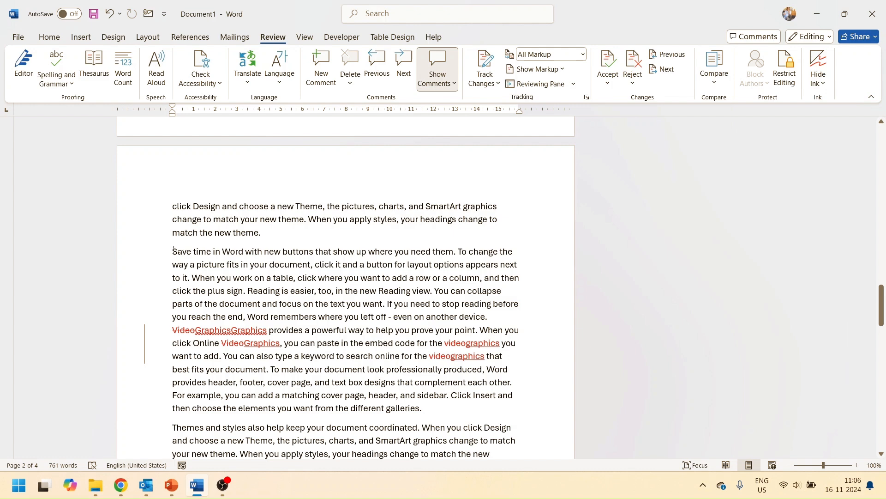
{"action": "left_click_drag", "start_coordinate": [174, 251], "coordinate": [427, 413]}
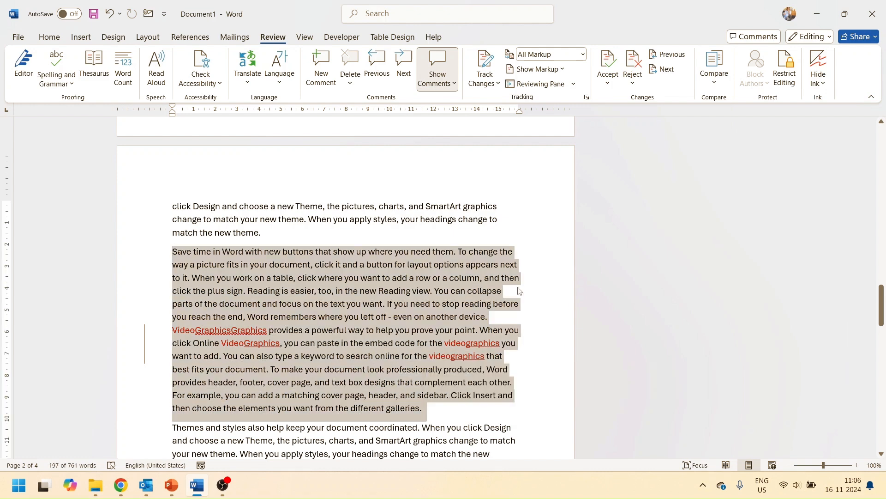
{"action": "key", "text": "ctrl+j"}
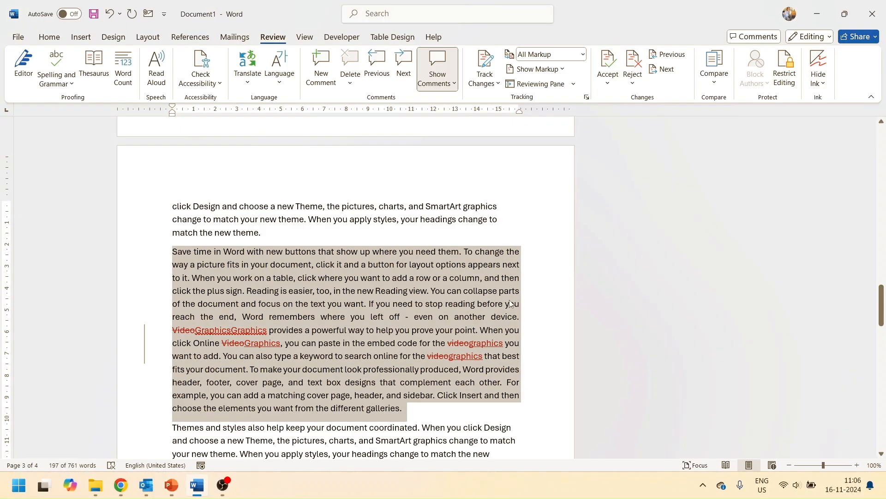
{"action": "key", "text": "Delete"}
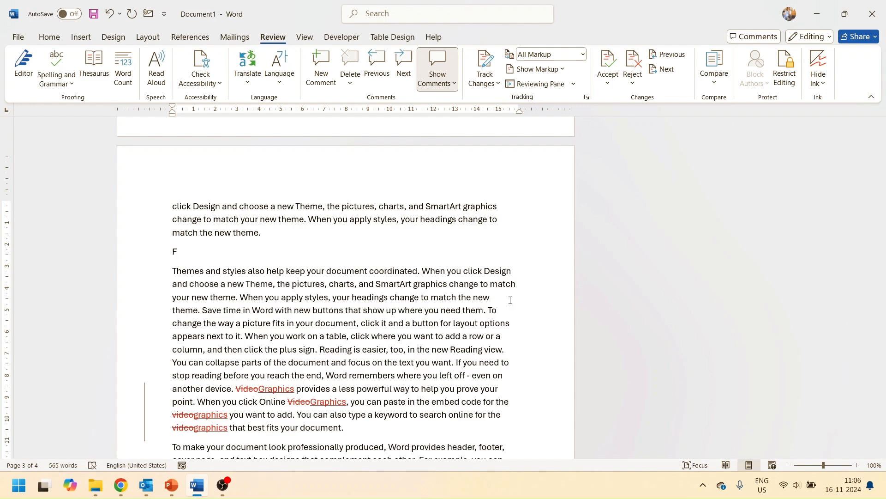
{"action": "key", "text": "ctrl+z"}
{"action": "key", "text": "ctrl+z"}
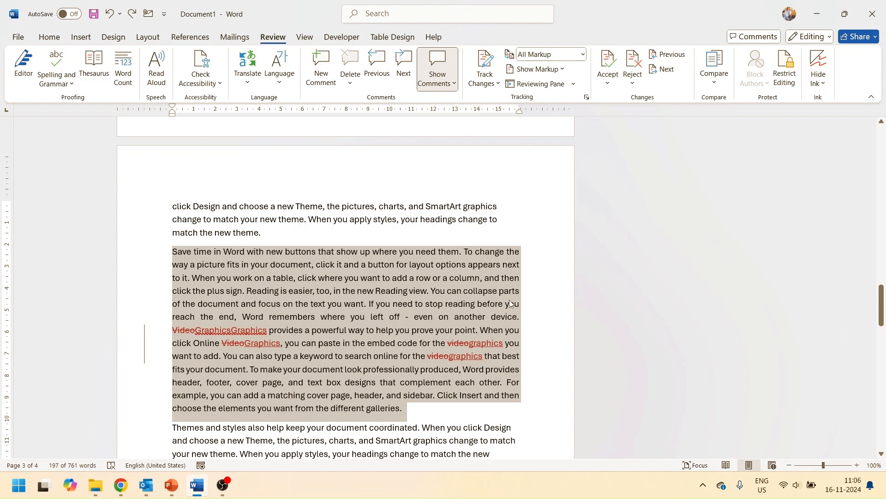
Set the selected paragraph to all caps, and cycle its case through lowercase and uppercase to finish in sentence case
{"action": "key", "text": "ctrl+shift+a"}
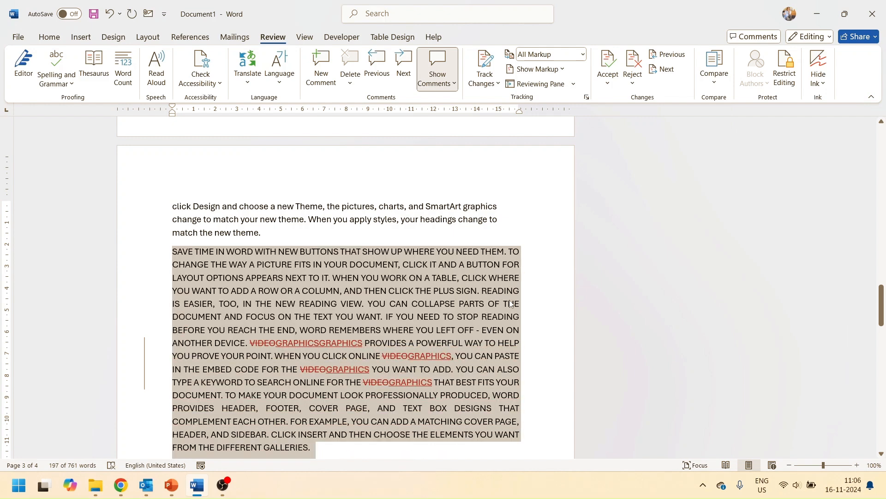
{"action": "scroll", "coordinate": [510, 303], "scroll_direction": "down", "scroll_amount": 3}
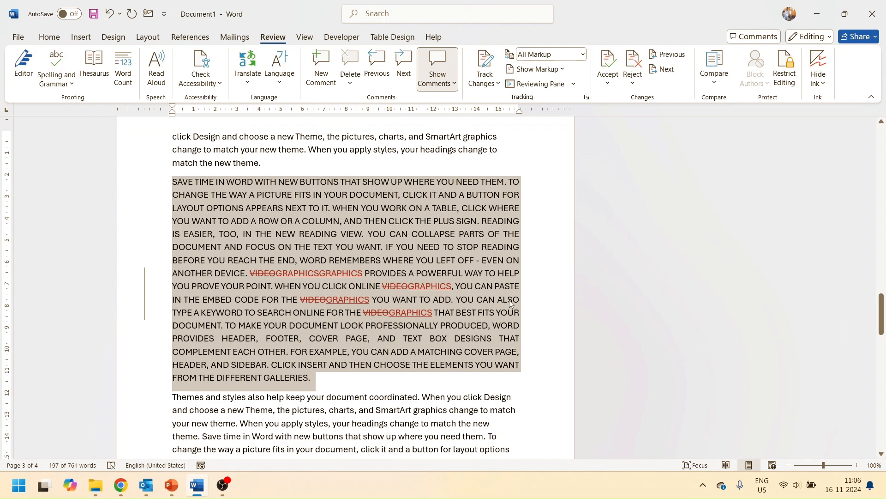
{"action": "key", "text": "shift+F3"}
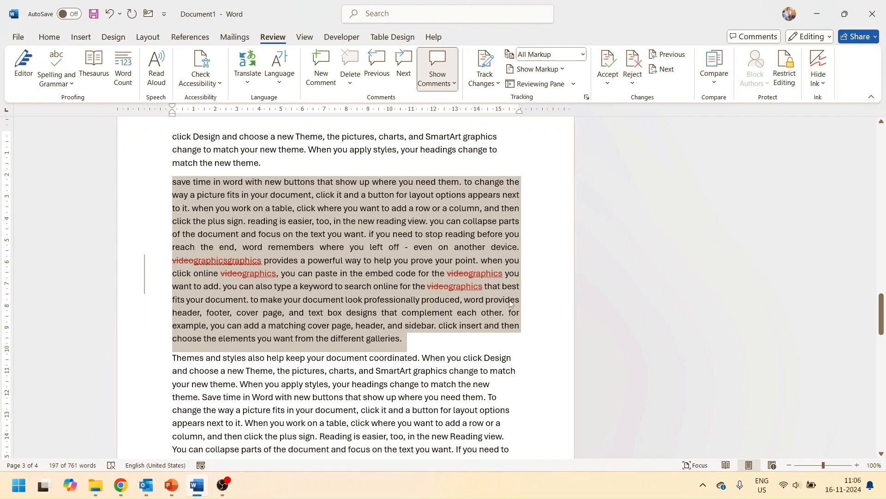
{"action": "key", "text": "shift+F3"}
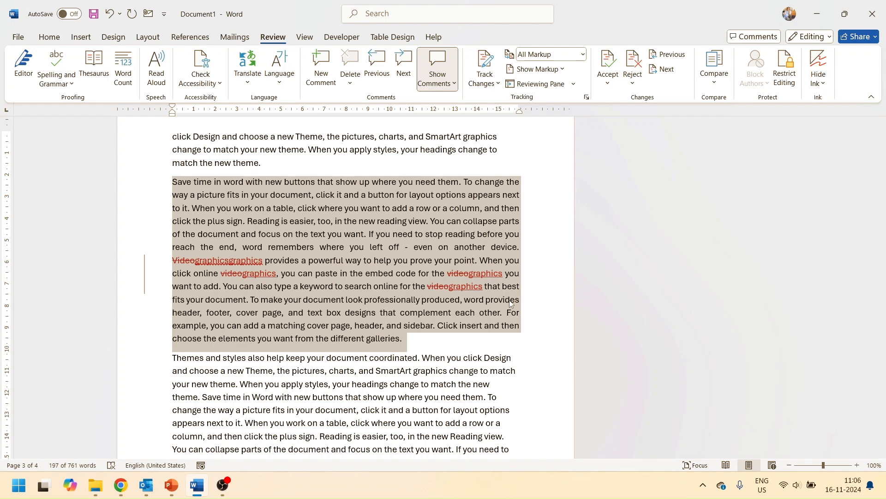
{"action": "key", "text": "shift+F3"}
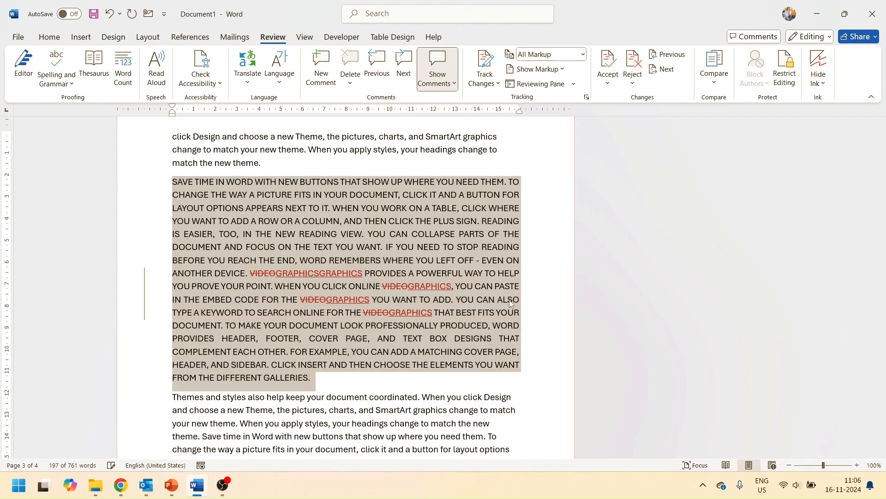
{"action": "key", "text": "shift+F3"}
{"action": "key", "text": "shift+F3"}
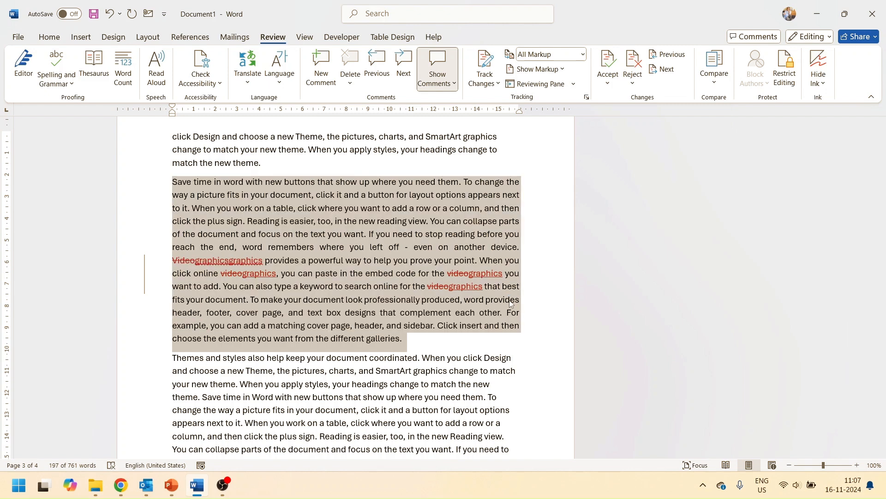
Apply Capitalize Each Word to the selected paragraph through the Change Case dialog and undo it
{"action": "key", "text": "alt"}
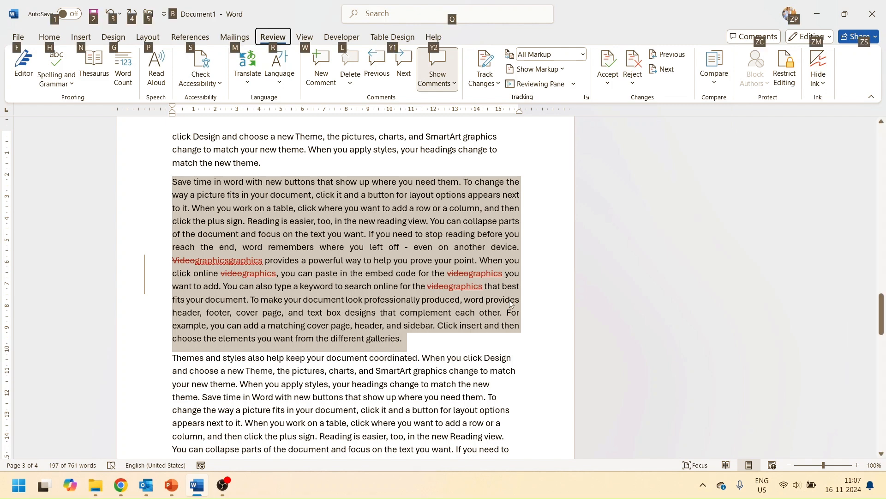
{"action": "key", "text": "5"}
{"action": "key", "text": "ctrl+z"}
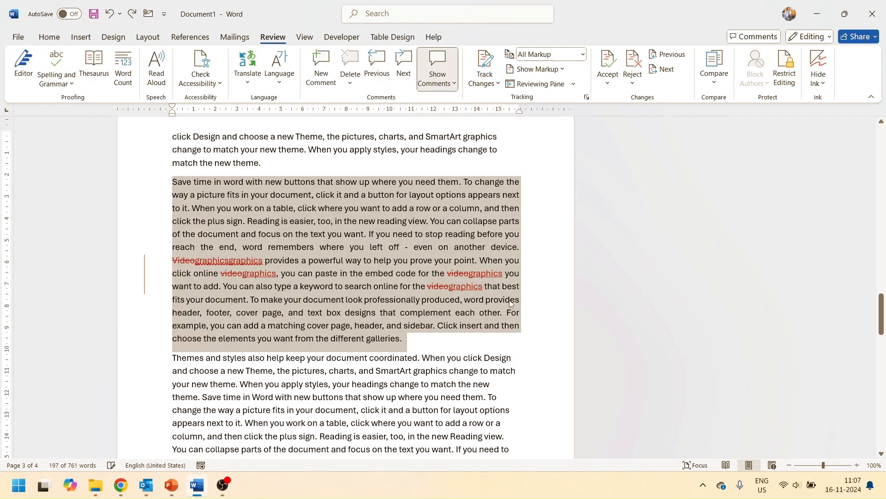
{"action": "key", "text": "alt"}
{"action": "key", "text": "o"}
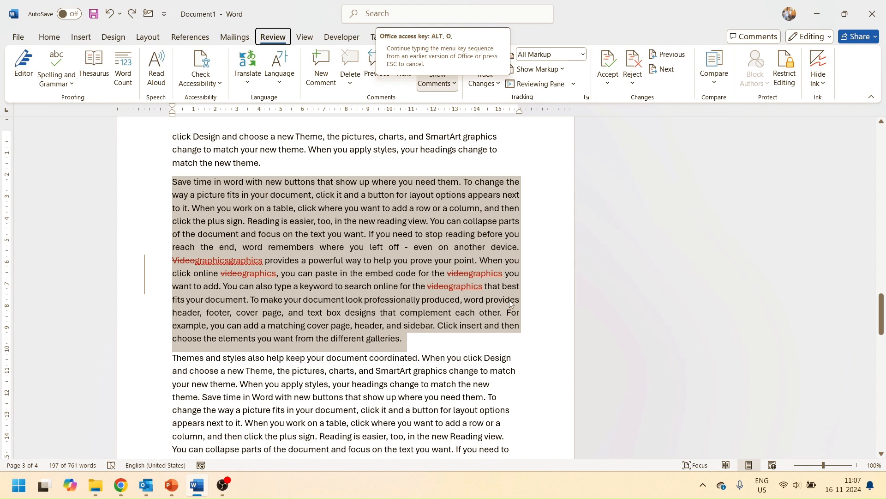
{"action": "key", "text": "e"}
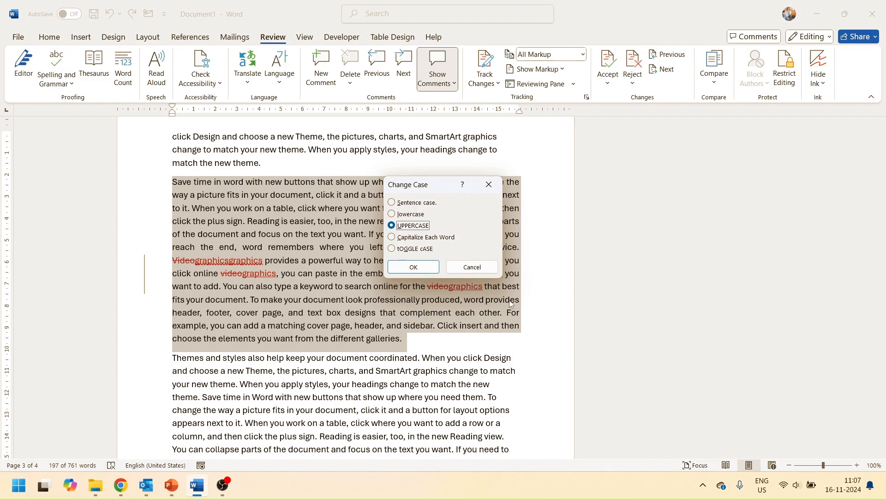
{"action": "key", "text": "l"}
{"action": "key", "text": "Down"}
{"action": "key", "text": "Down"}
{"action": "key", "text": "Return"}
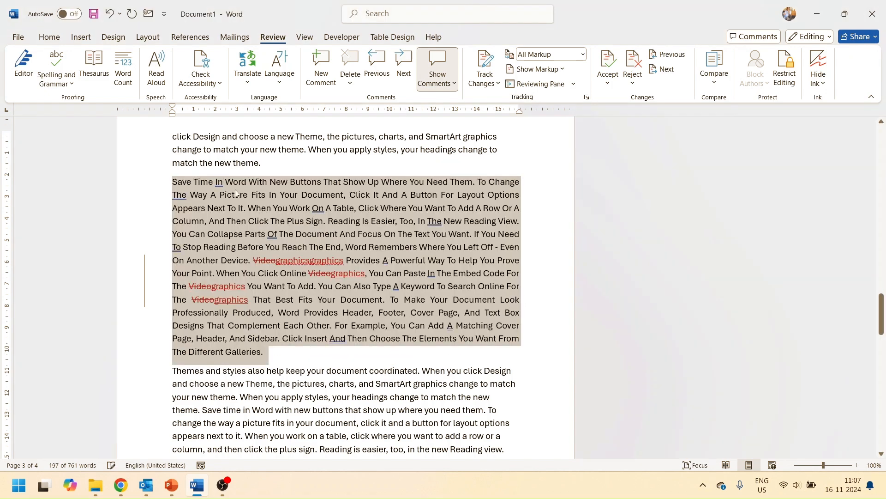
{"action": "key", "text": "ctrl+z"}
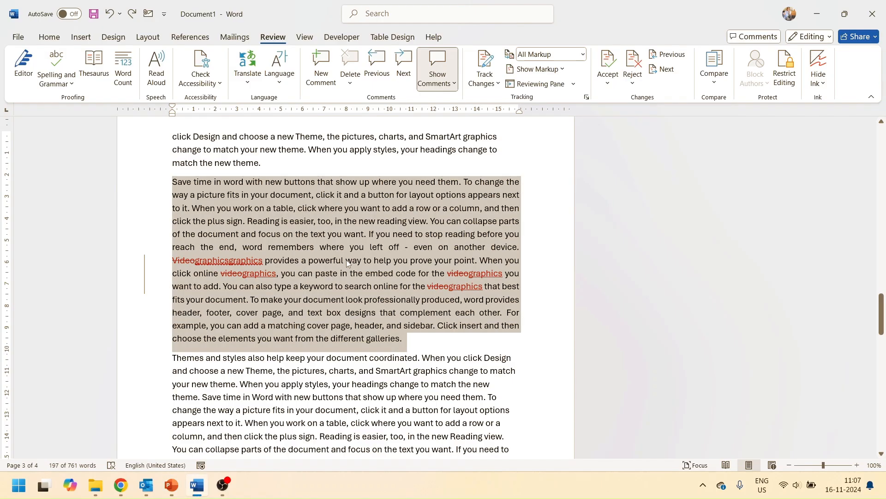
Underline "Save time in word with new buttons that show up where you need them" at the start of the justified paragraph
{"action": "left_click", "coordinate": [347, 260]}
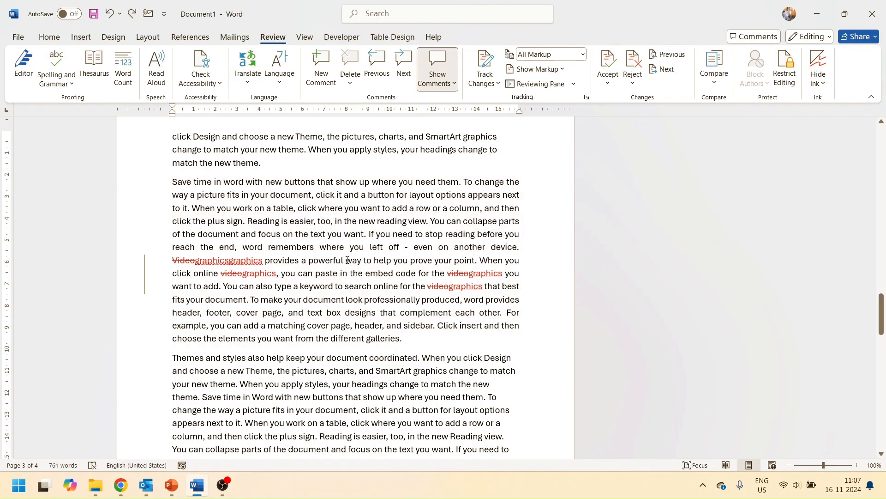
{"action": "key", "text": "ctrl+Up"}
{"action": "key", "text": "shift+Right"}
{"action": "key", "text": "shift+Right"}
{"action": "key", "text": "shift+Right"}
{"action": "key", "text": "shift+Right"}
{"action": "key", "text": "shift+Right"}
{"action": "key", "text": "shift+Right"}
{"action": "key", "text": "shift+Right"}
{"action": "key", "text": "shift+Right"}
{"action": "key", "text": "shift+Right"}
{"action": "key", "text": "shift+Right"}
{"action": "key", "text": "shift+Right"}
{"action": "key", "text": "shift+Right"}
{"action": "key", "text": "shift+Right"}
{"action": "key", "text": "shift+Right"}
{"action": "key", "text": "shift+Right"}
{"action": "key", "text": "shift+Right"}
{"action": "key", "text": "shift+Right"}
{"action": "key", "text": "shift+Right"}
{"action": "key", "text": "shift+Right"}
{"action": "key", "text": "shift+Right"}
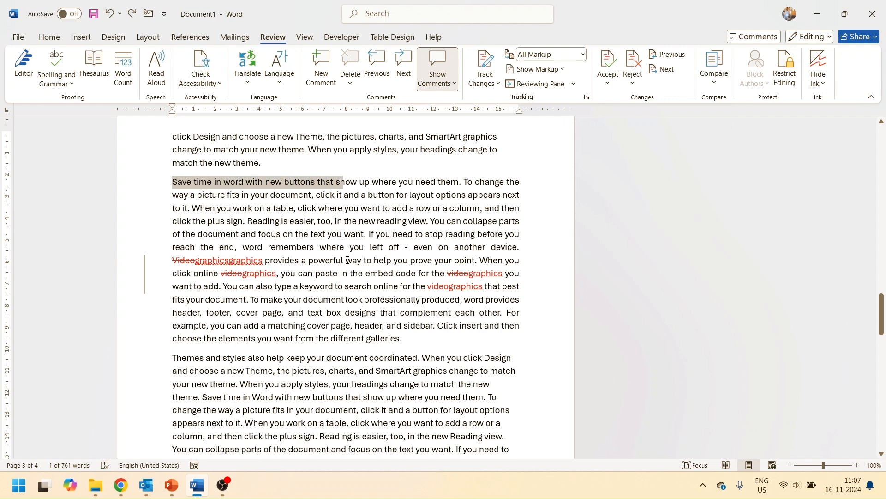
{"action": "key", "text": "shift+Right"}
{"action": "key", "text": "shift+Right"}
{"action": "key", "text": "shift+Right"}
{"action": "key", "text": "shift+Right"}
{"action": "key", "text": "shift+Right"}
{"action": "key", "text": "shift+Right"}
{"action": "key", "text": "shift+Right"}
{"action": "key", "text": "shift+Right"}
{"action": "key", "text": "shift+Right"}
{"action": "key", "text": "shift+Right"}
{"action": "key", "text": "shift+Right"}
{"action": "key", "text": "shift+Right"}
{"action": "key", "text": "shift+Right"}
{"action": "key", "text": "shift+Right"}
{"action": "key", "text": "shift+Right"}
{"action": "key", "text": "shift+Right"}
{"action": "key", "text": "shift+Right"}
{"action": "key", "text": "shift+Right"}
{"action": "key", "text": "shift+Right"}
{"action": "key", "text": "shift+Right"}
{"action": "key", "text": "shift+Left"}
{"action": "key", "text": "shift+Left"}
{"action": "key", "text": "shift+Left"}
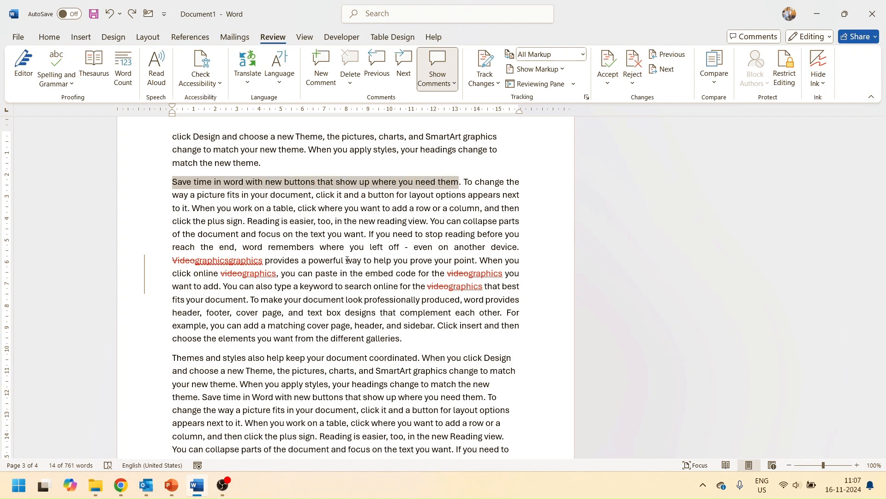
{"action": "key", "text": "ctrl+u"}
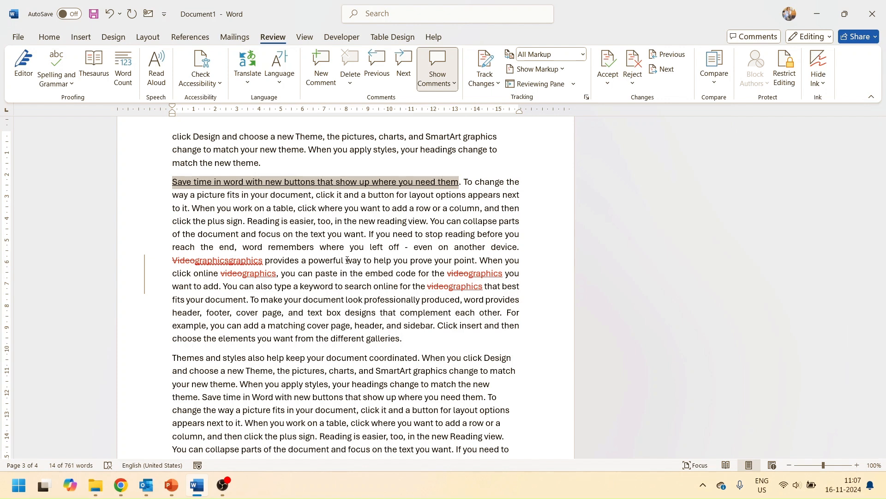
{"action": "key", "text": "alt+w"}
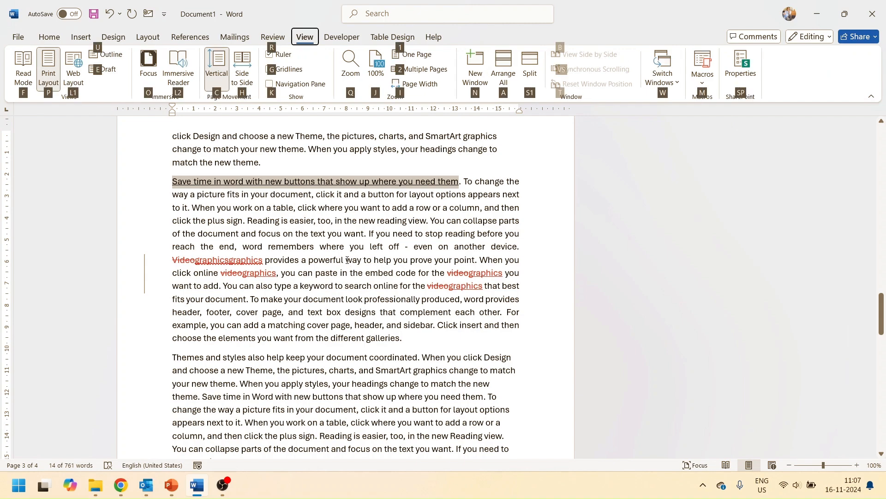
{"action": "key", "text": "Escape"}
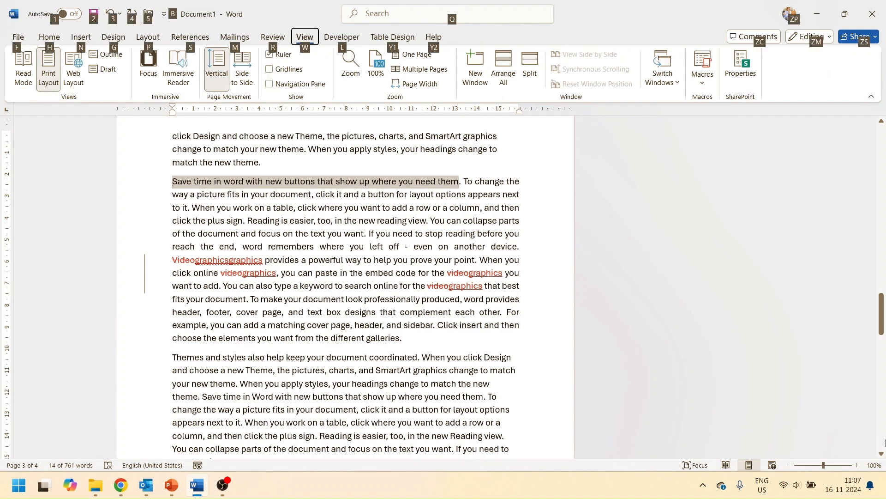
Enlarge the document view to 120% and clear the current text selection
{"action": "left_click", "coordinate": [857, 465]}
{"action": "left_click", "coordinate": [857, 465]}
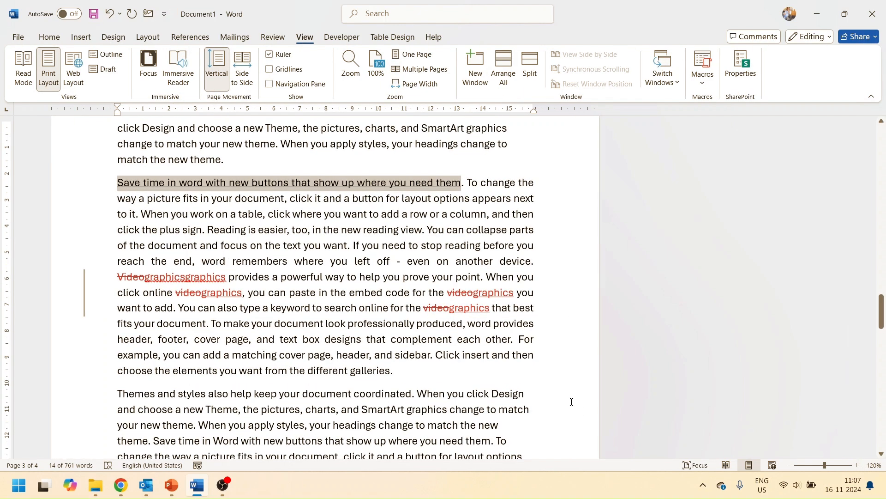
{"action": "left_click", "coordinate": [345, 277]}
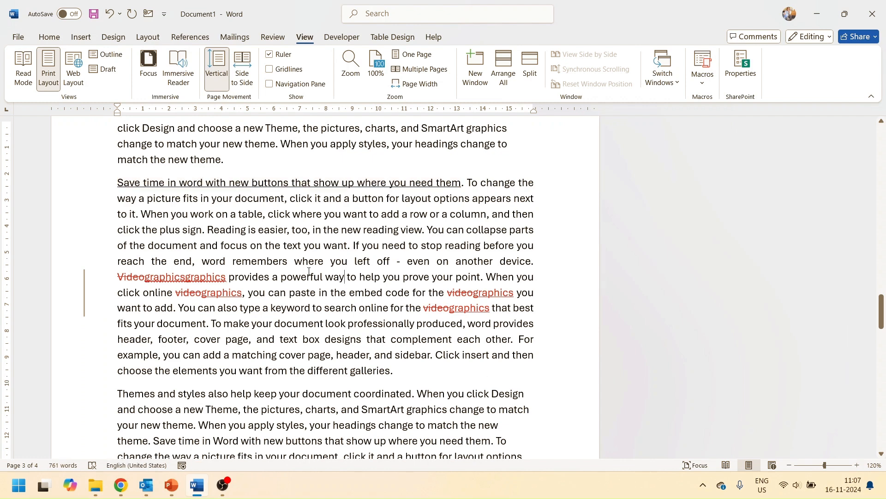
Select "Save time in word with new buttons that show up where you need them" in Word and replace its continuous underline with words-only underlining
{"action": "left_click_drag", "start_coordinate": [118, 182], "coordinate": [274, 183]}
{"action": "key", "text": "shift+Right"}
{"action": "key", "text": "shift+Right"}
{"action": "key", "text": "shift+Right"}
{"action": "key", "text": "shift+Right"}
{"action": "key", "text": "shift+Right"}
{"action": "key", "text": "shift+Right"}
{"action": "key", "text": "shift+Right"}
{"action": "key", "text": "shift+Right"}
{"action": "key", "text": "shift+Right"}
{"action": "key", "text": "shift+Right"}
{"action": "key", "text": "shift+Right"}
{"action": "key", "text": "shift+Right"}
{"action": "key", "text": "shift+Right"}
{"action": "key", "text": "shift+Right"}
{"action": "key", "text": "shift+Right"}
{"action": "key", "text": "shift+Right"}
{"action": "key", "text": "shift+Right"}
{"action": "key", "text": "shift+Right"}
{"action": "key", "text": "shift+Right"}
{"action": "key", "text": "shift+Right"}
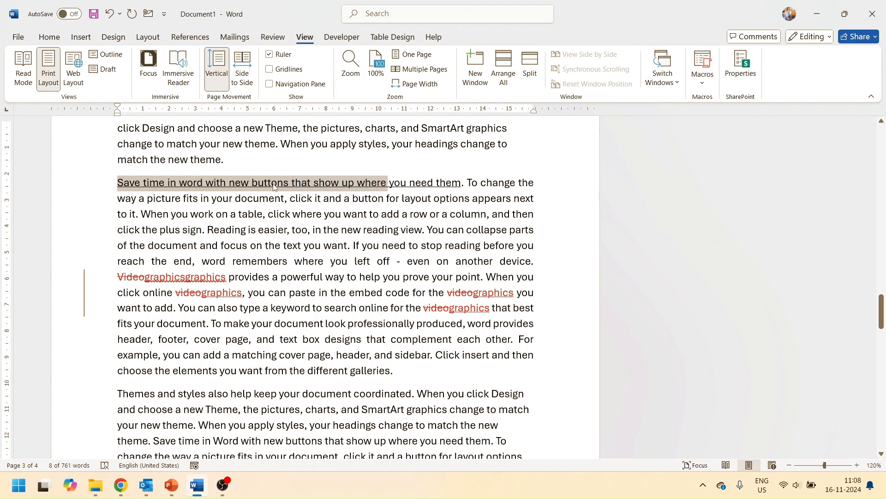
{"action": "key", "text": "shift+Right"}
{"action": "key", "text": "shift+Right"}
{"action": "key", "text": "shift+Left"}
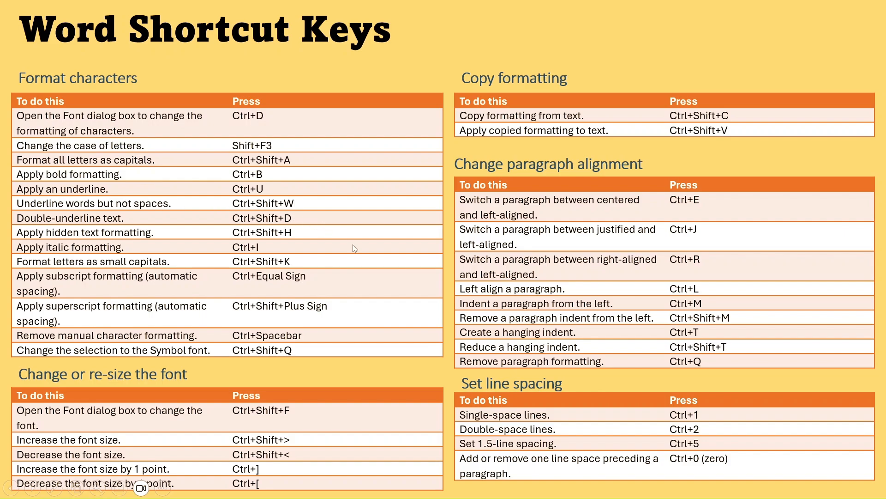
{"action": "key", "text": "alt+Tab"}
{"action": "key", "text": "ctrl+u"}
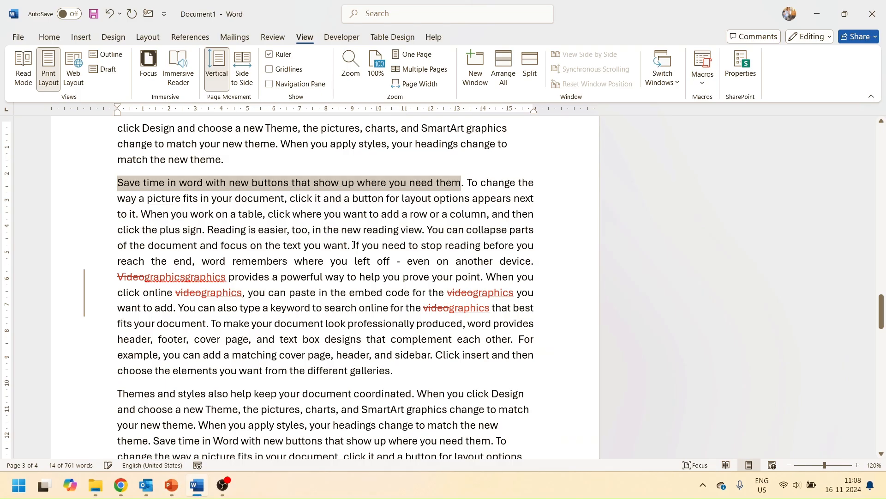
{"action": "key", "text": "ctrl+shift+w"}
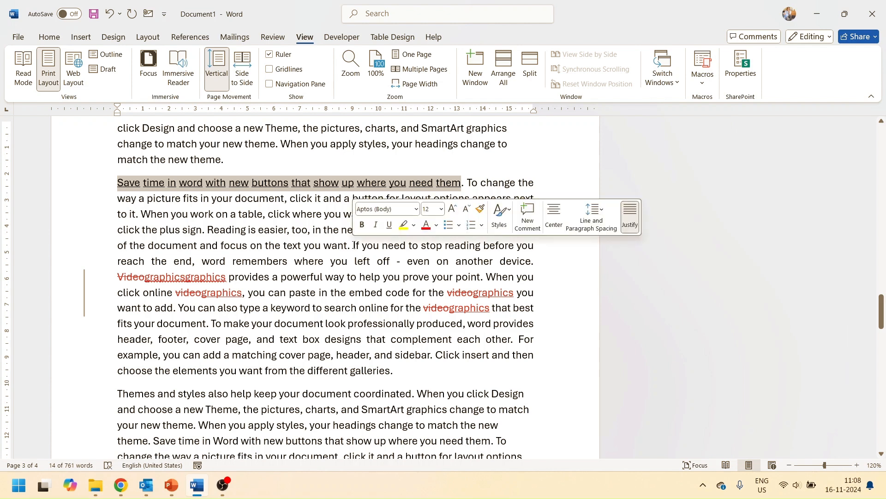